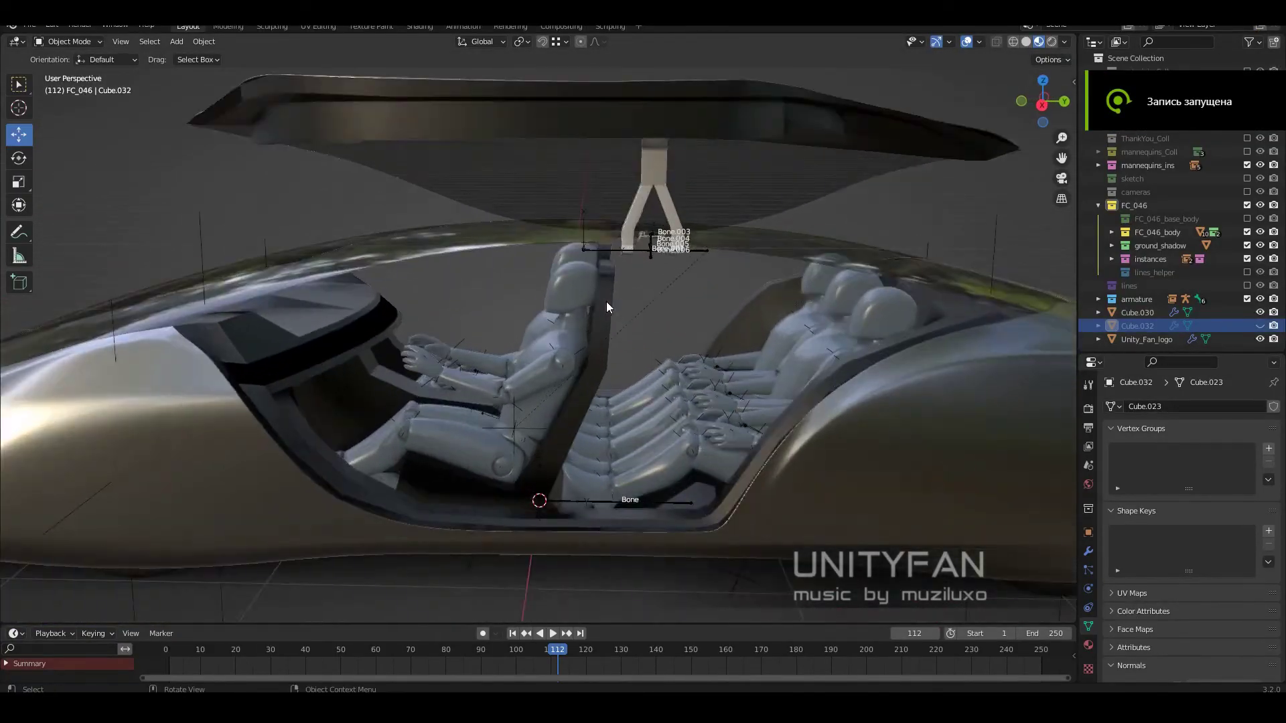
- Play the gull-wing door animation from an earlier frame in solid shading, orbiting close to the linkage
mouse_move(662, 318)
middle_down()
mouse_move(678, 304)
mouse_move(544, 394)
mouse_move(607, 447)
middle_up()
click(335, 648)
key(space)
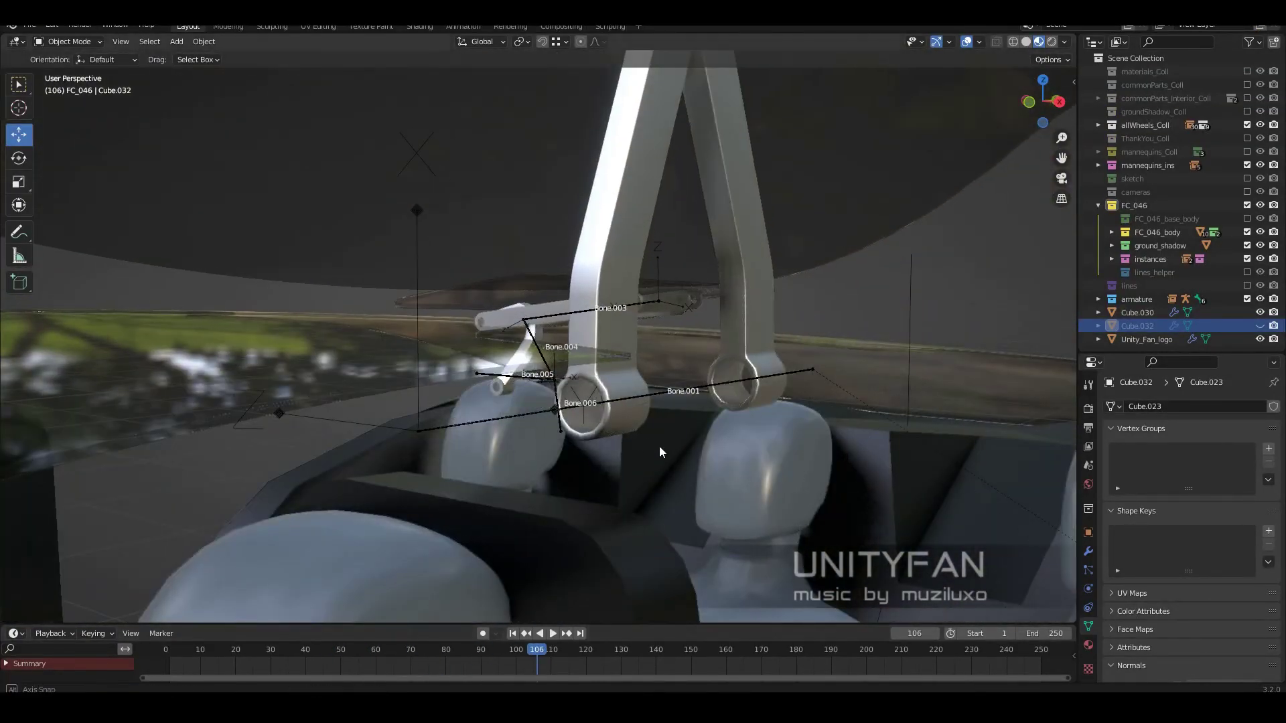
key(z)
click(731, 453)
mouse_move(379, 603)
middle_down()
mouse_move(443, 422)
mouse_move(552, 541)
middle_up()
click(324, 643)
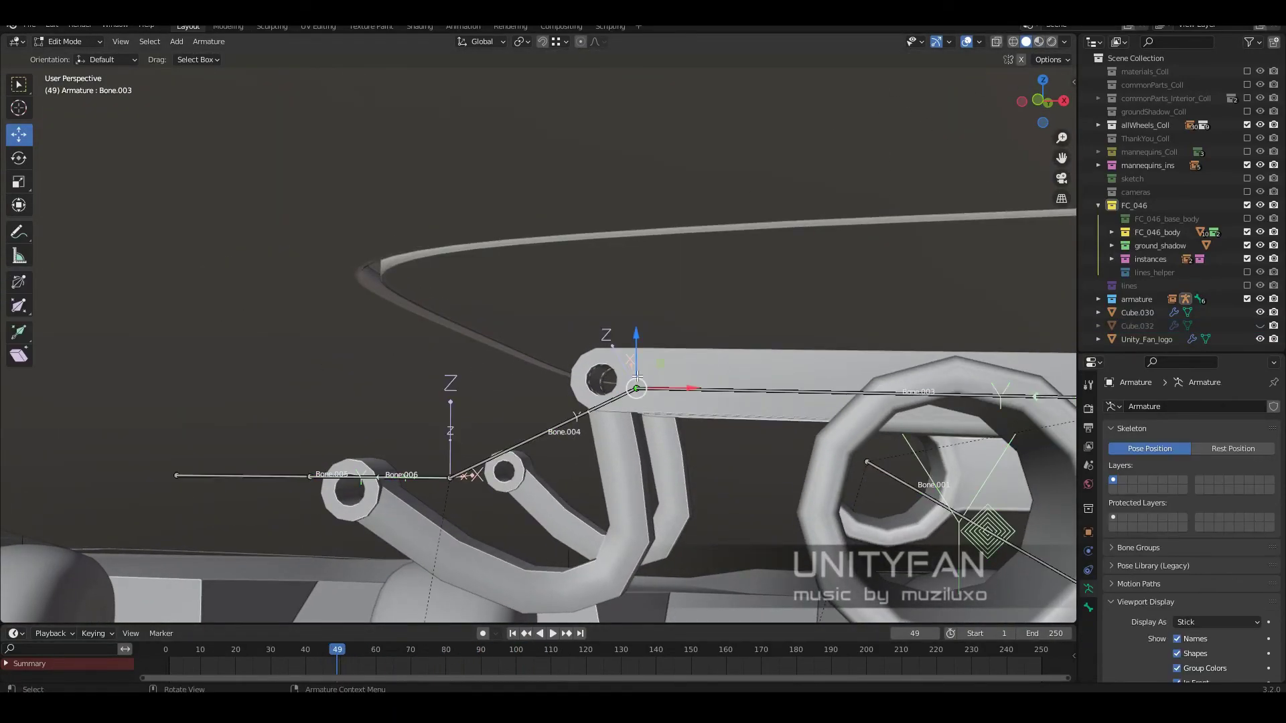
- Inspect the linkage bones in Front Orthographic wireframe view, then stop the playback
key(KP_1)
key(Tab)
key(shift+z)
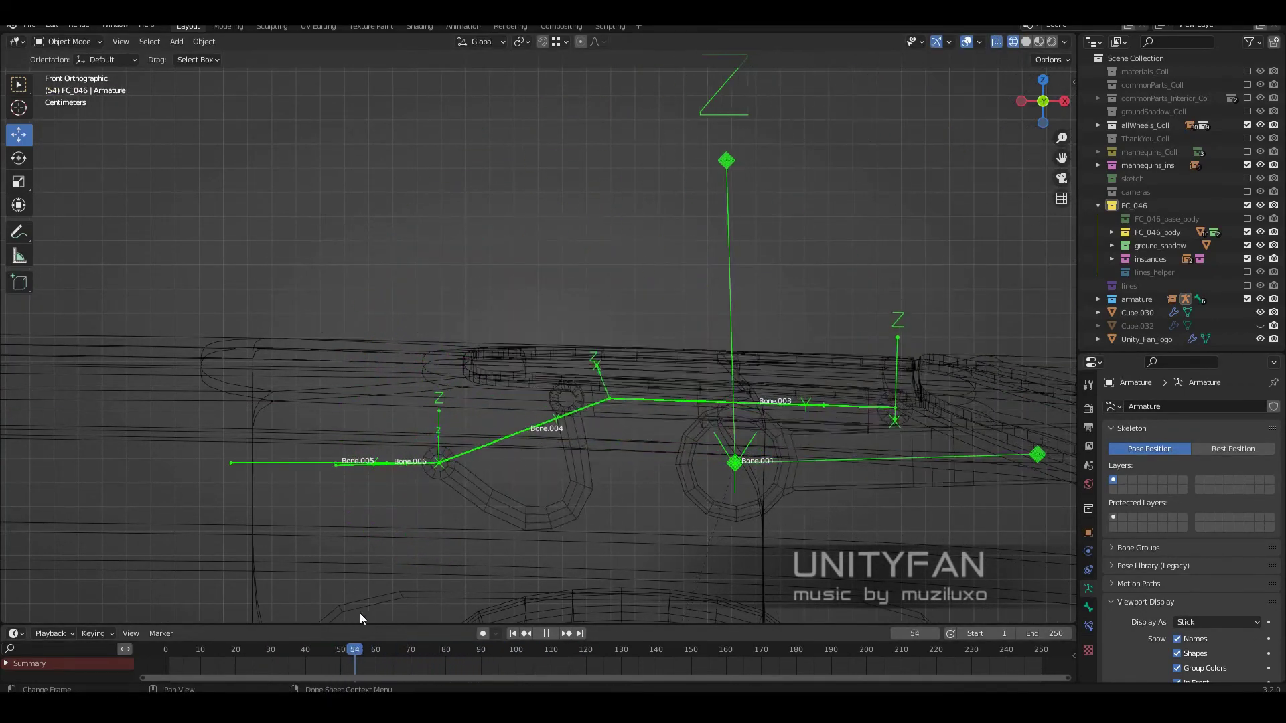
key(shift+z)
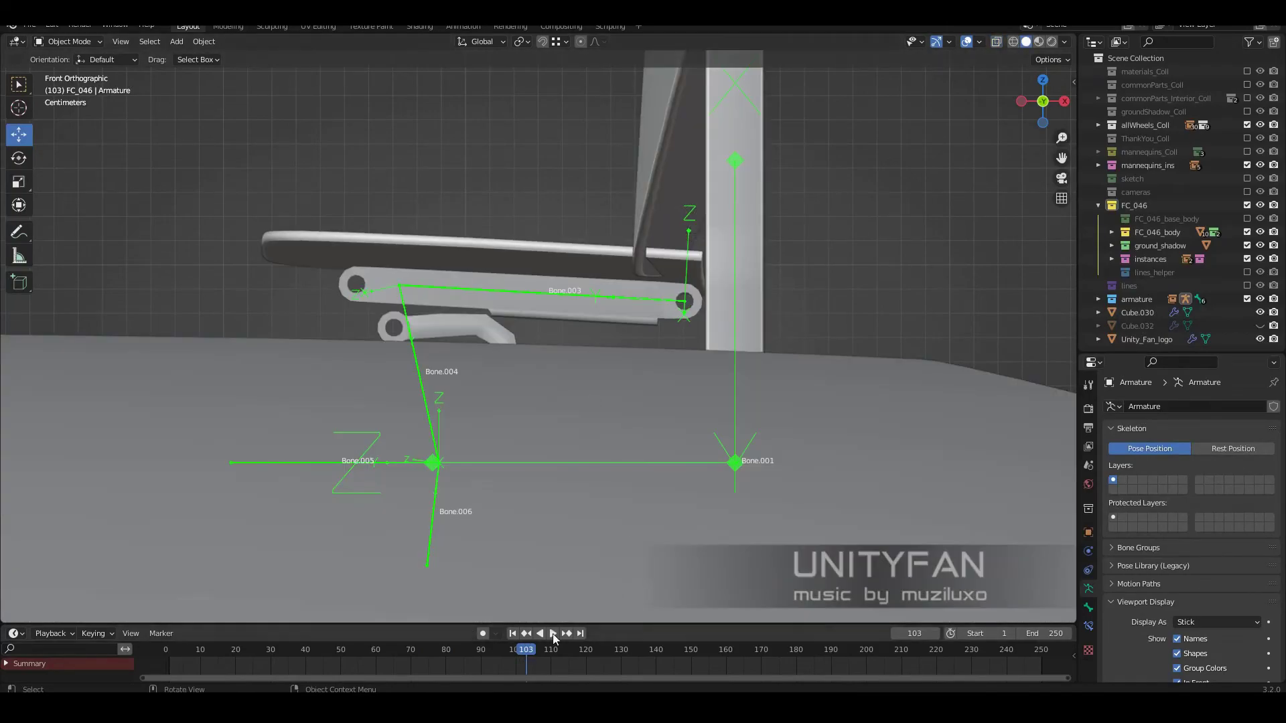
key(Escape)
key(Tab)
key(shift+z)
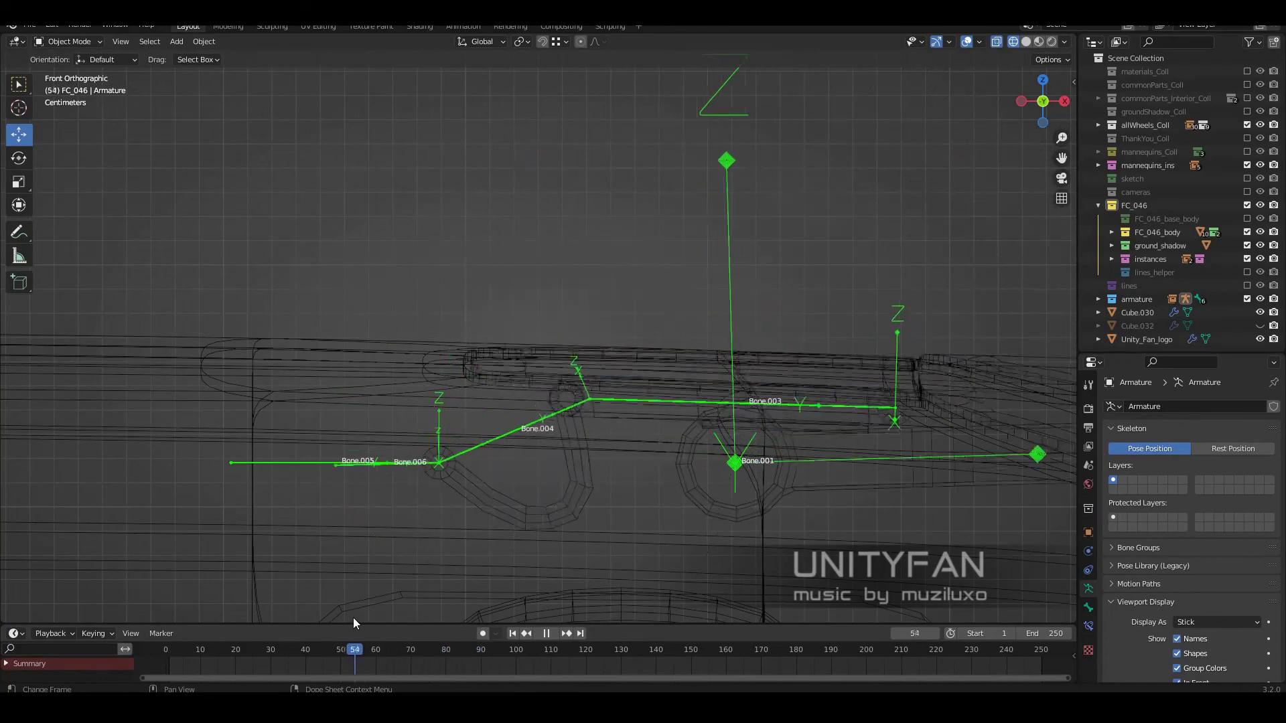
- Move two edge loops of link arm Cylinder.007 to fit its joint, then select Cylinder.006
click(585, 469)
key(Tab)
scroll(585, 469, up, 5)
key(g)
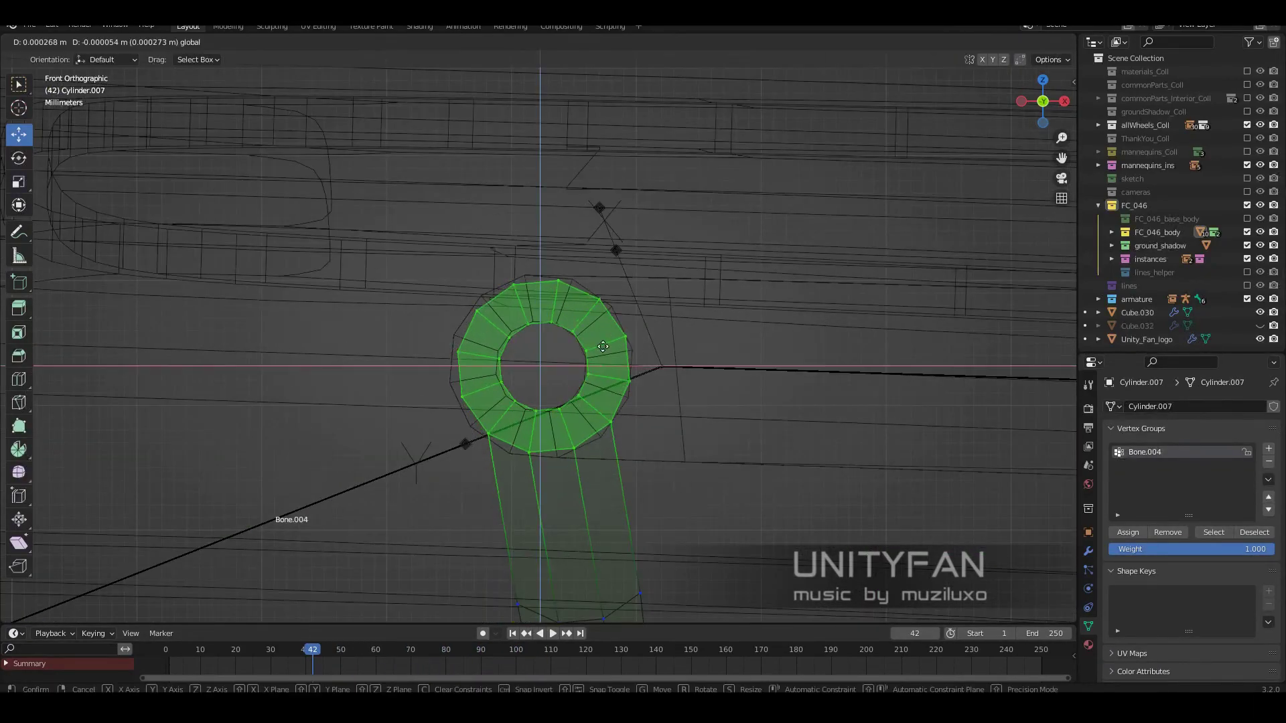
scroll(694, 392, down, 4)
alt+click(639, 352)
key(g)
key(Tab)
scroll(562, 435, down, 3)
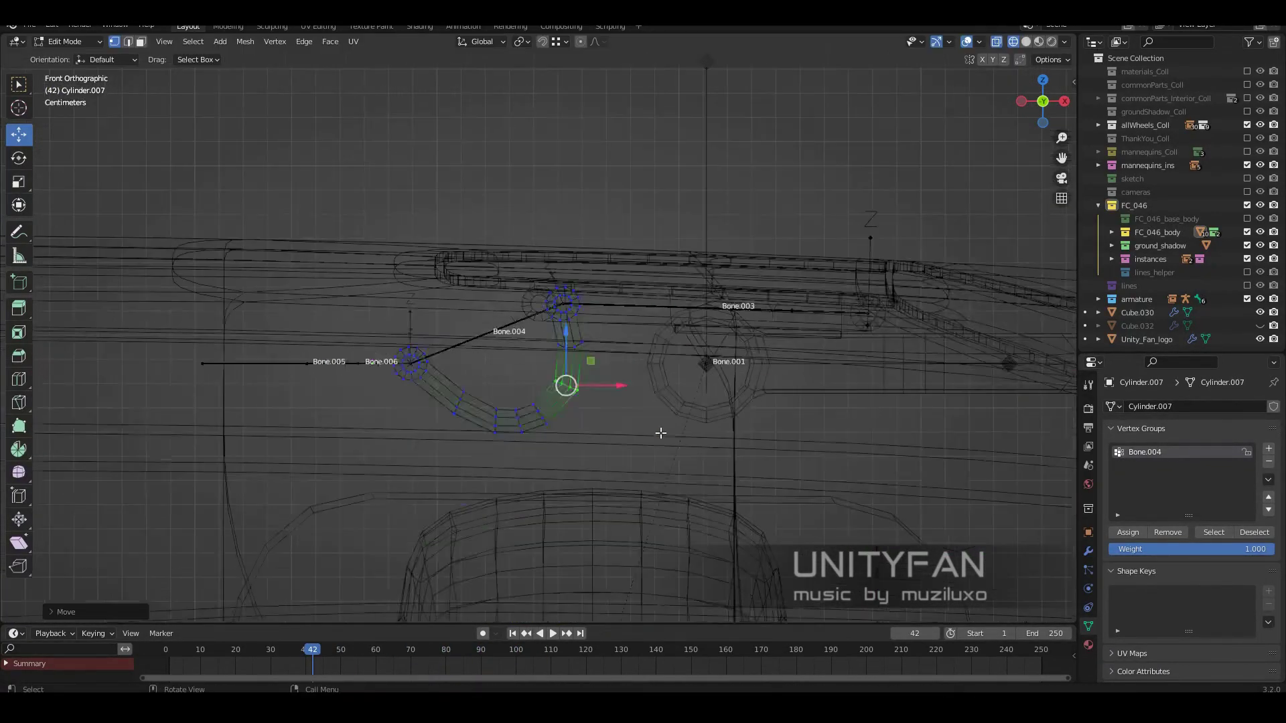
scroll(530, 414, up, 2)
click(529, 414)
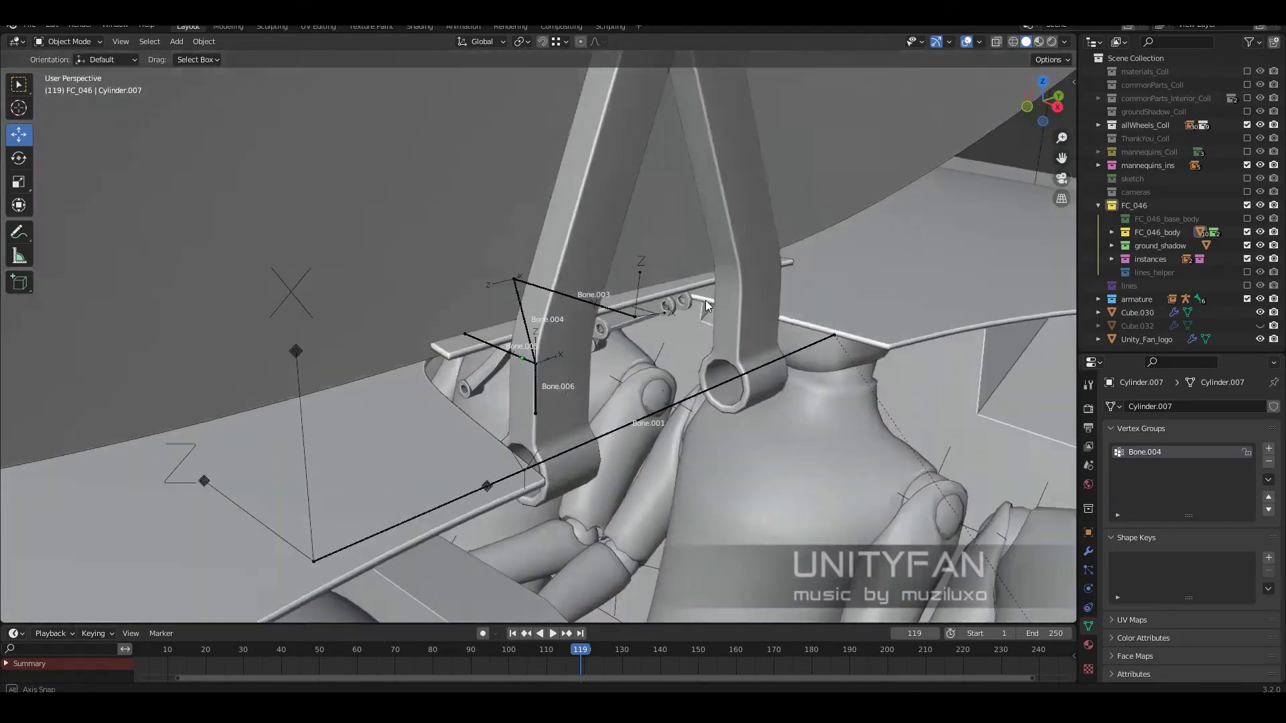
- Play the linkage animation, then scrub from frame 110 back to about frame 44
key(space)
drag(310, 653, 452, 653)
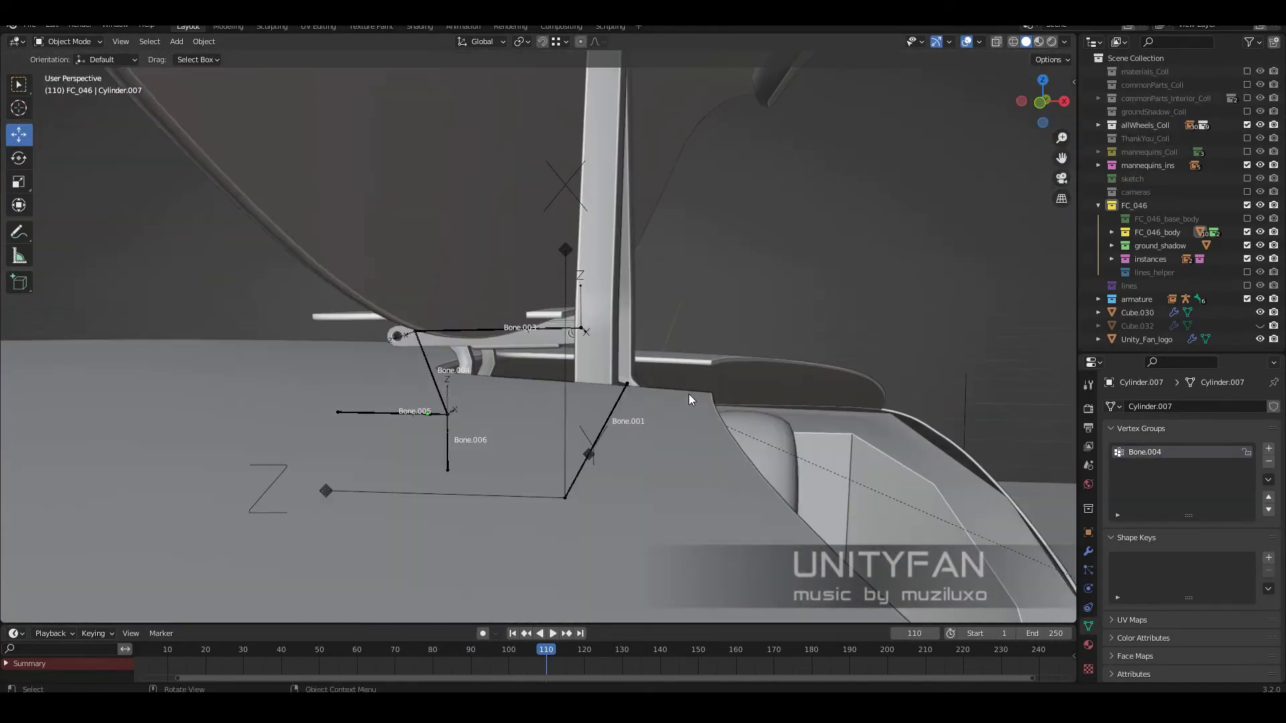
key(space)
click(545, 648)
drag(545, 649, 232, 649)
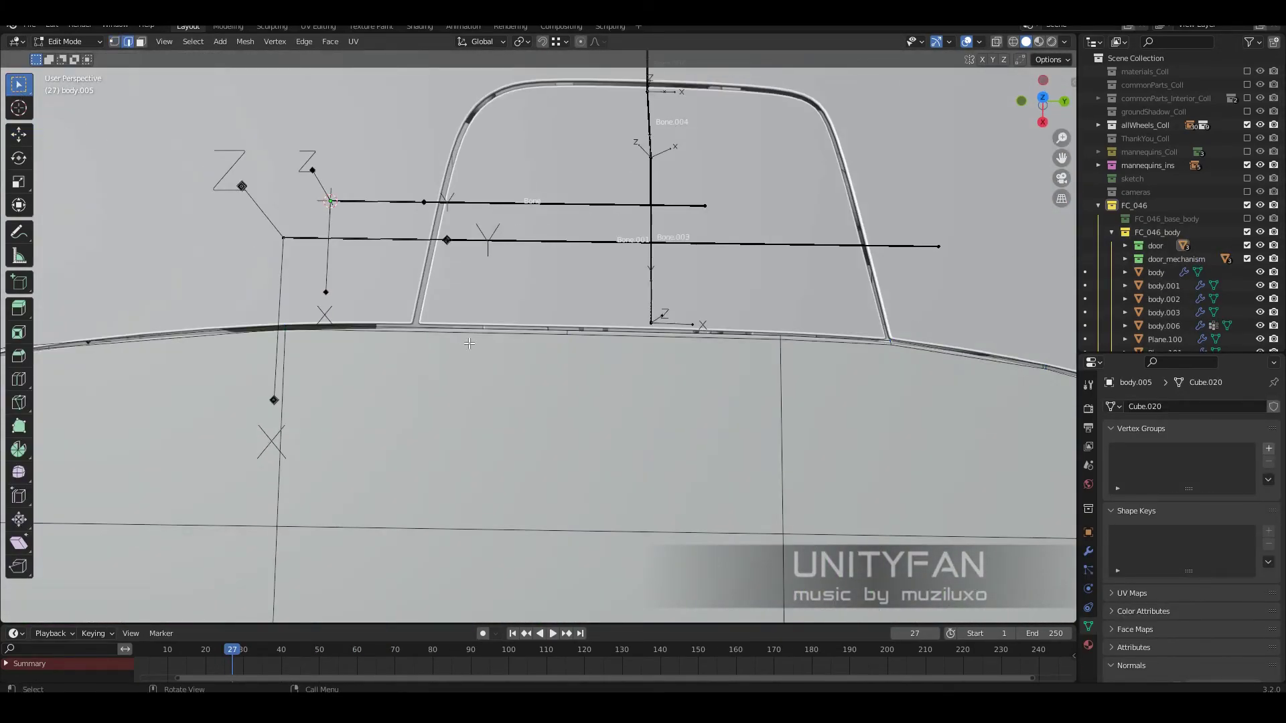
- Move the outline vertices and bevel the panel's outline edges at 0.00253 m
middle_drag(469, 344, 402, 333)
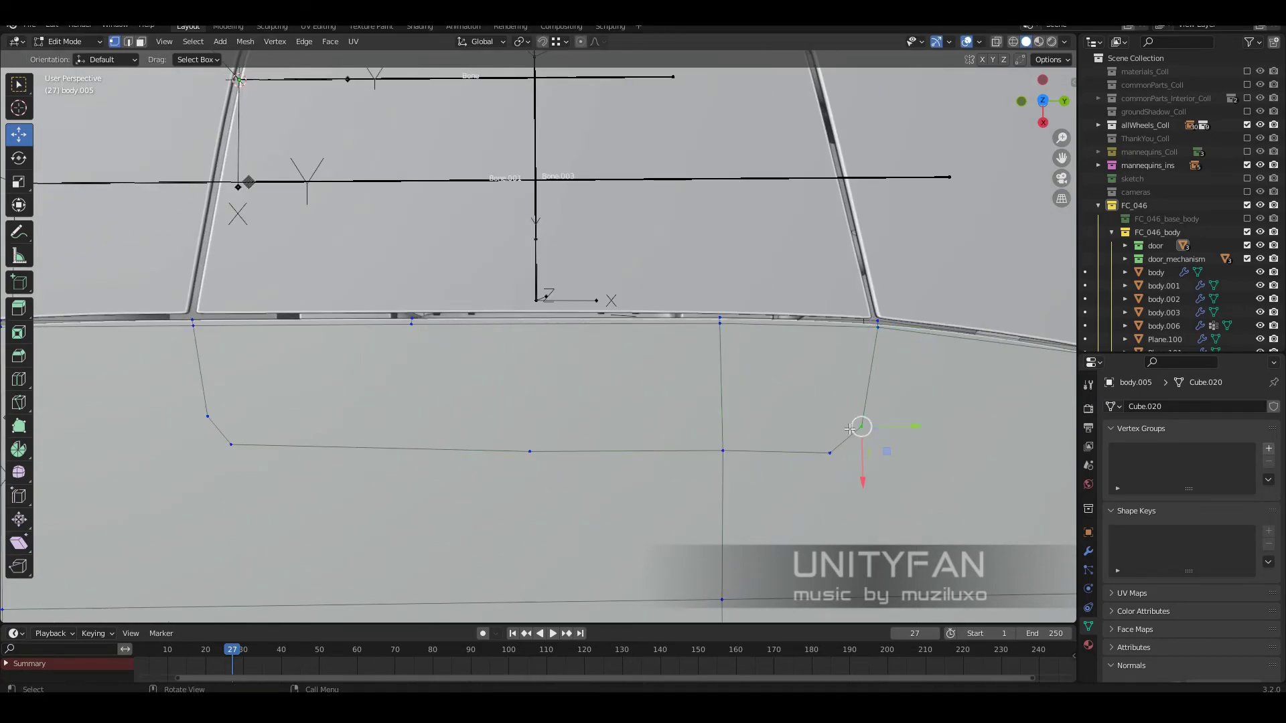
click(847, 482)
middle_drag(847, 482, 355, 333)
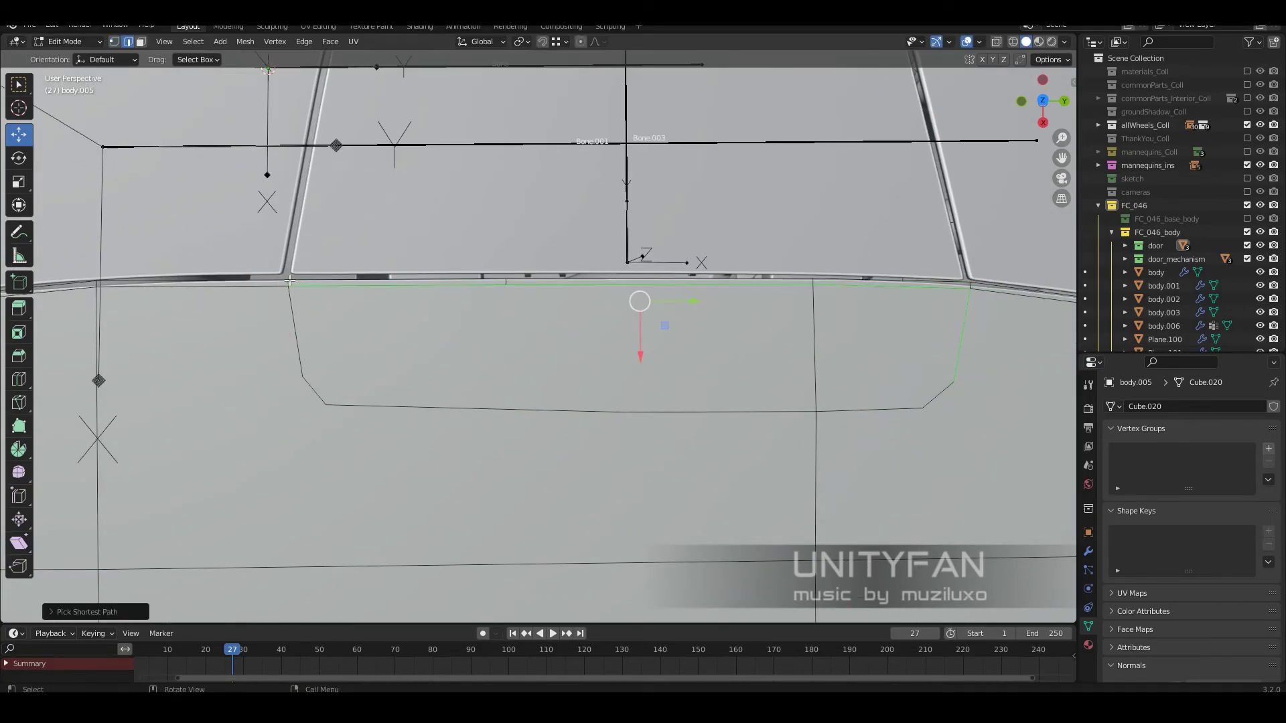
click(690, 470)
click(51, 349)
scroll(80, 355, up, 2)
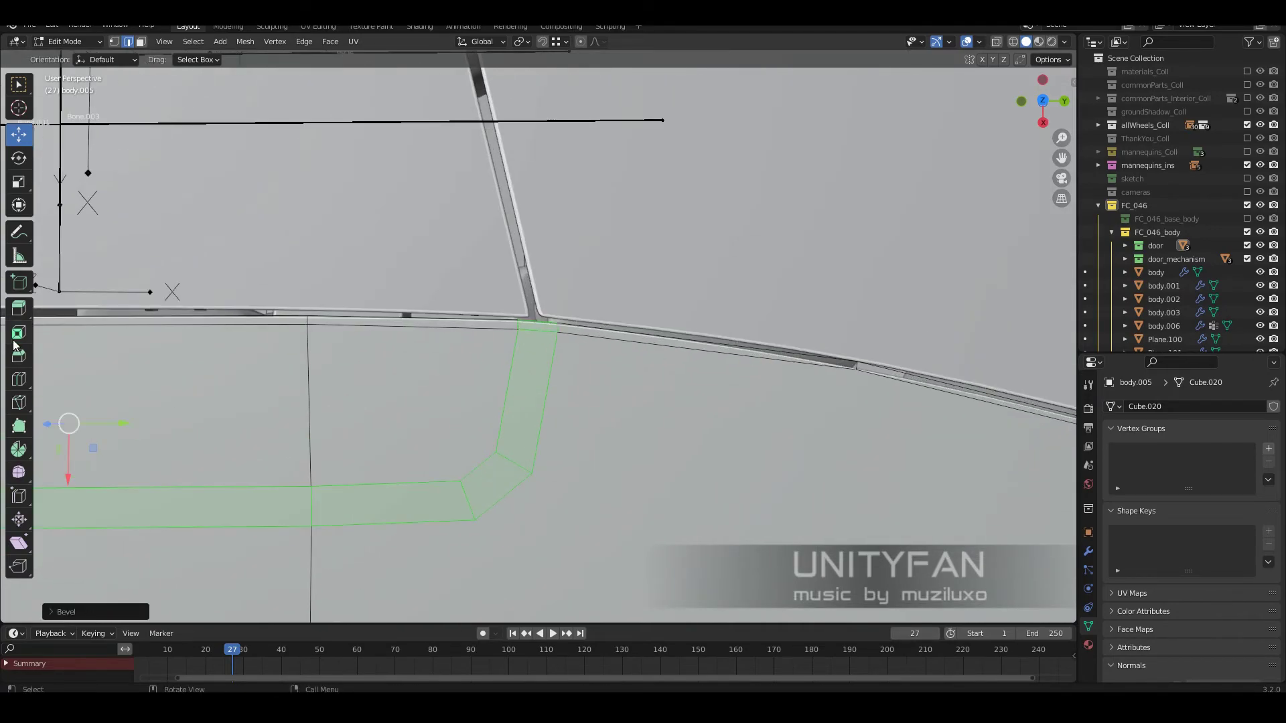
click(576, 520)
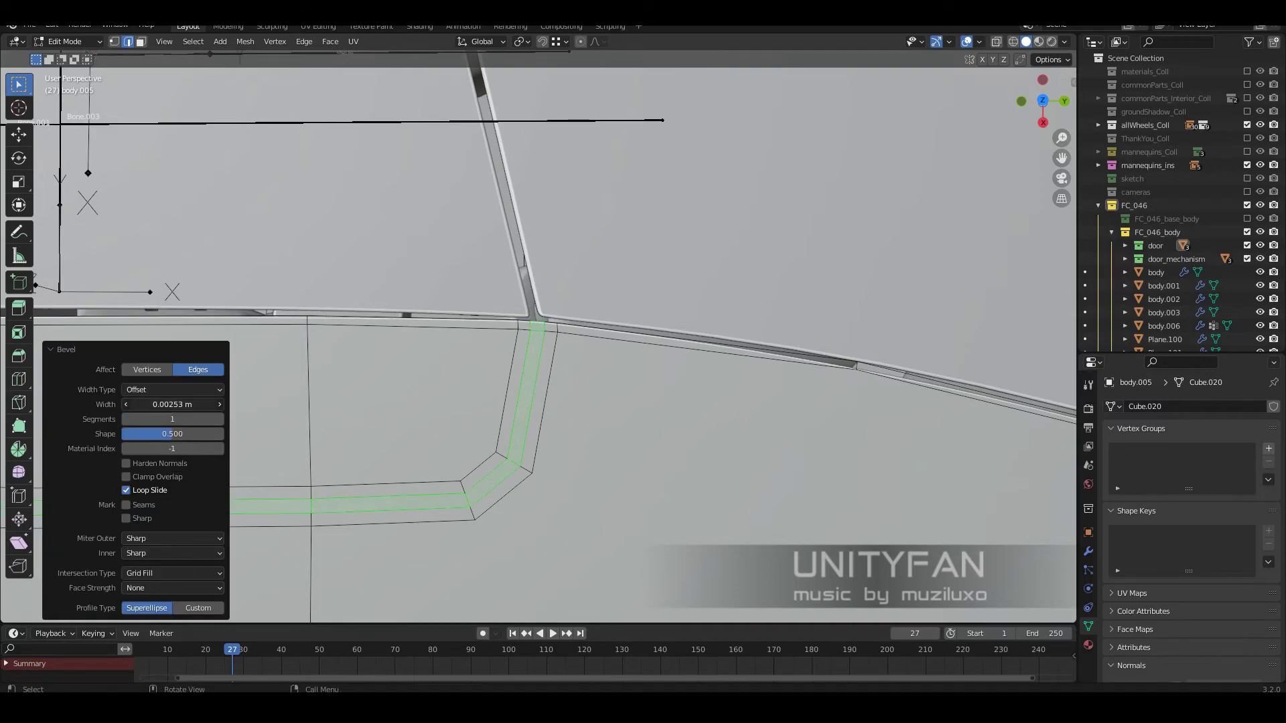
click(155, 349)
scroll(542, 329, up, 2)
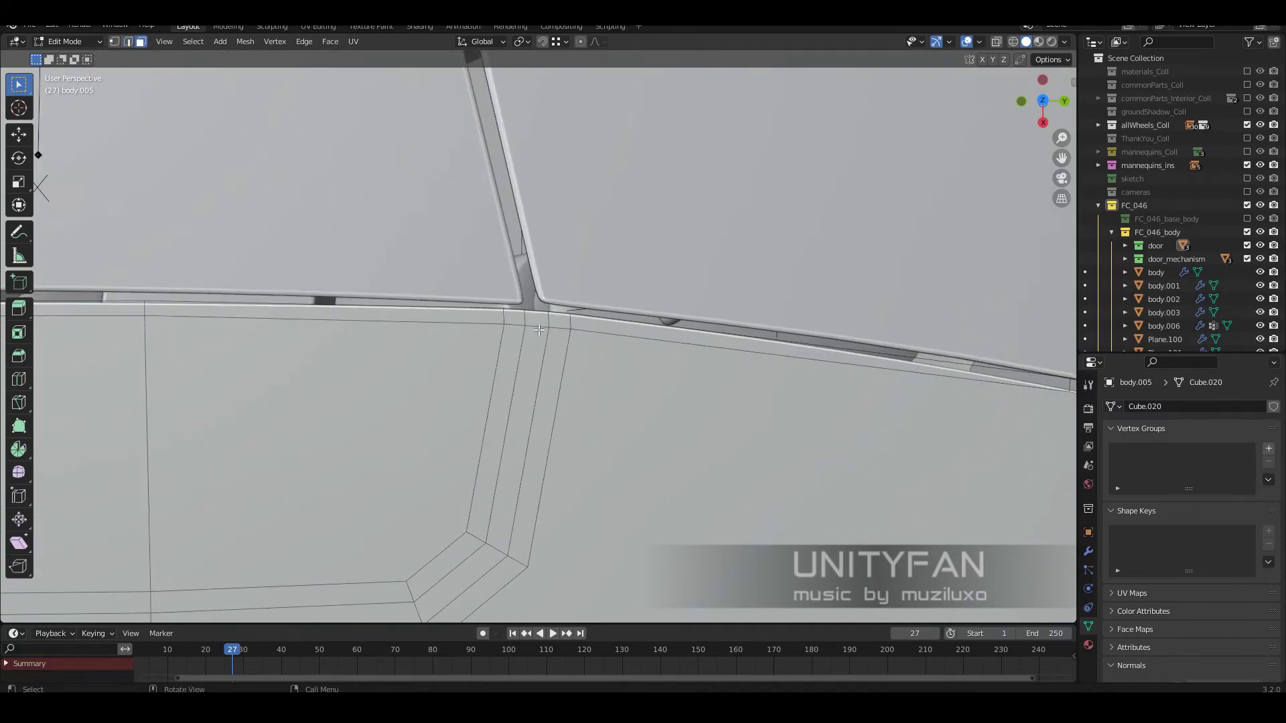
- Delete the selected edges from the door panel outline
click(531, 357)
scroll(536, 388, down, 4)
scroll(543, 431, up, 2)
key(1)
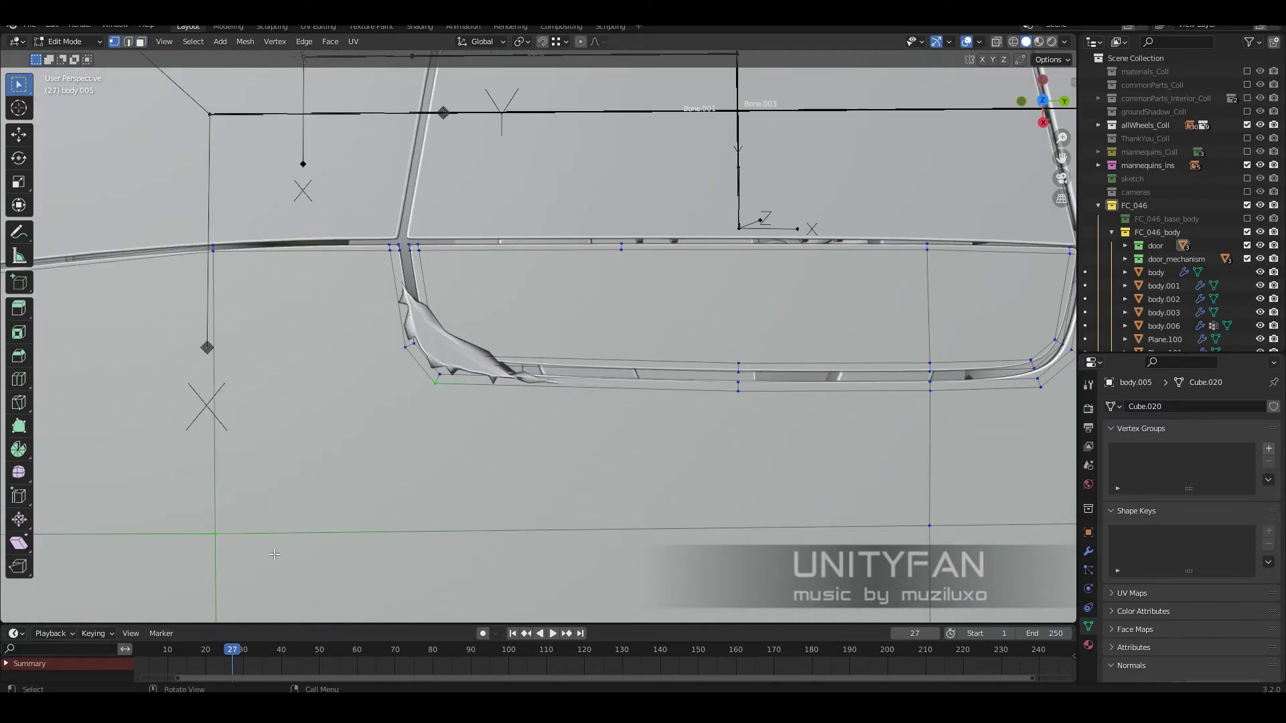
middle_drag(274, 555, 570, 429)
click(141, 41)
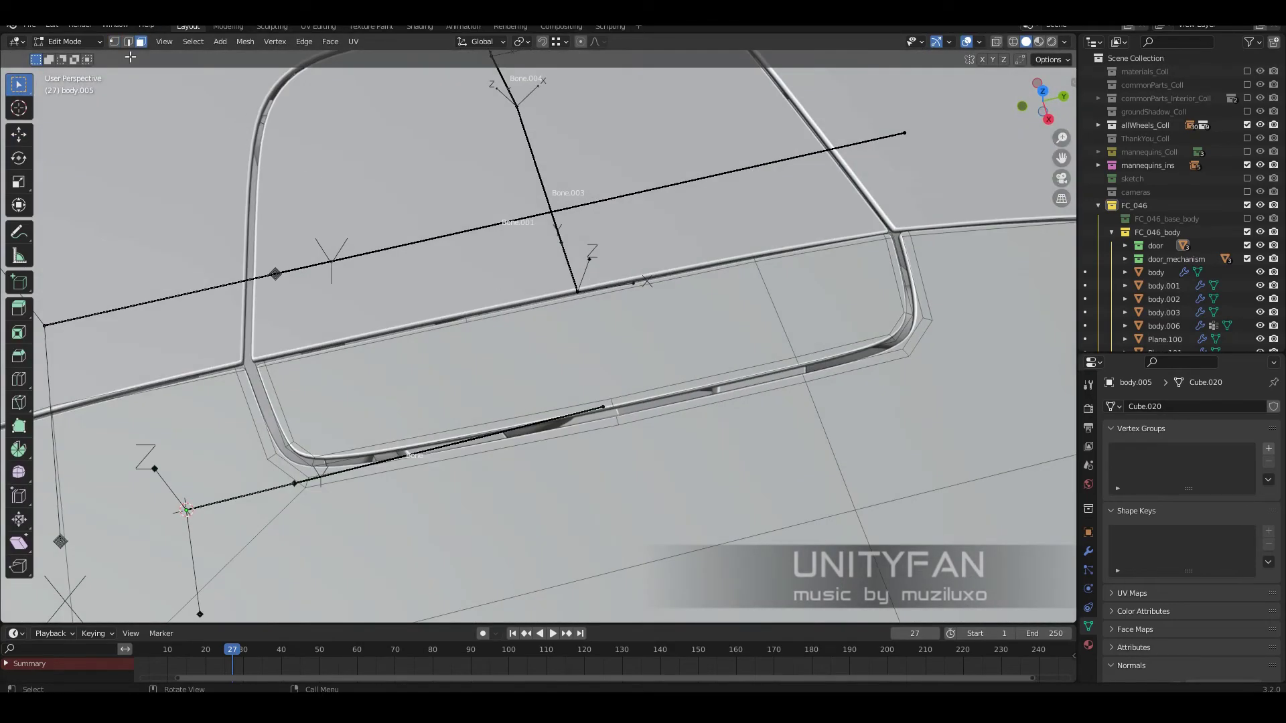
key(1)
- Knife-cut across the outlined face and select the face inside the new cut
middle_drag(268, 201, 527, 370)
key(k)
click(467, 444)
key(Return)
middle_drag(471, 442, 570, 458)
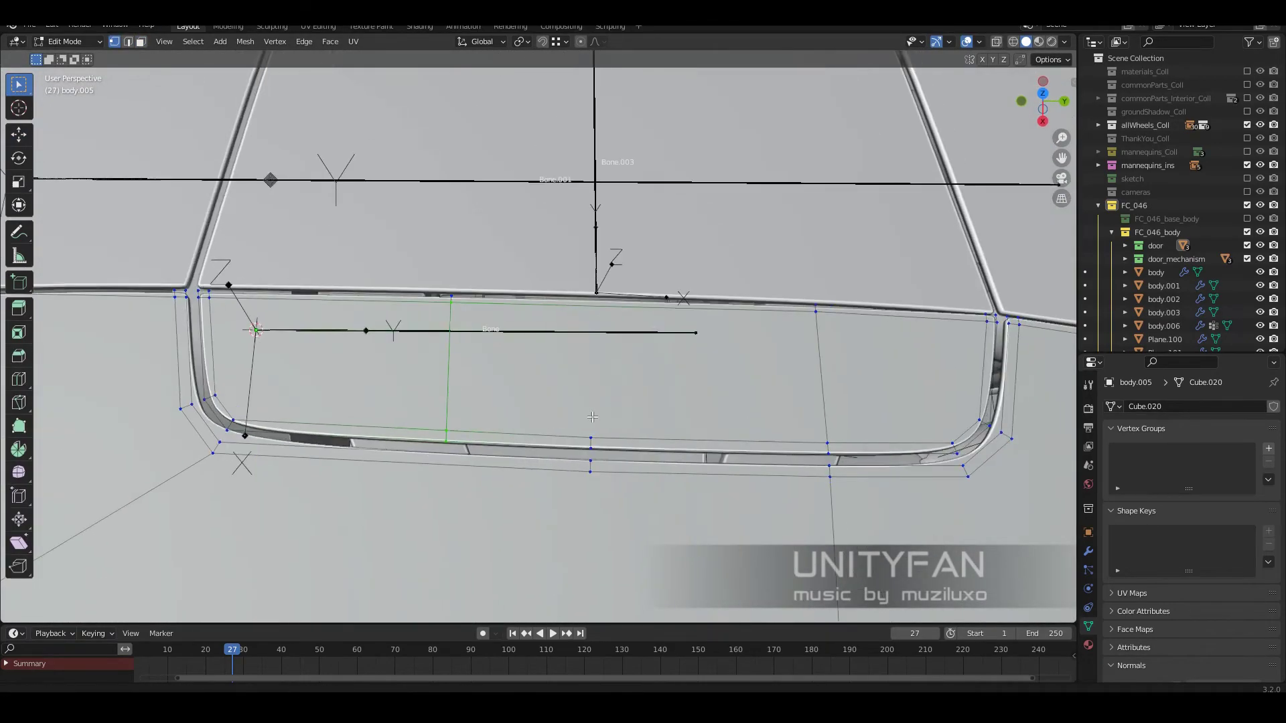
key(3)
middle_drag(399, 334, 575, 328)
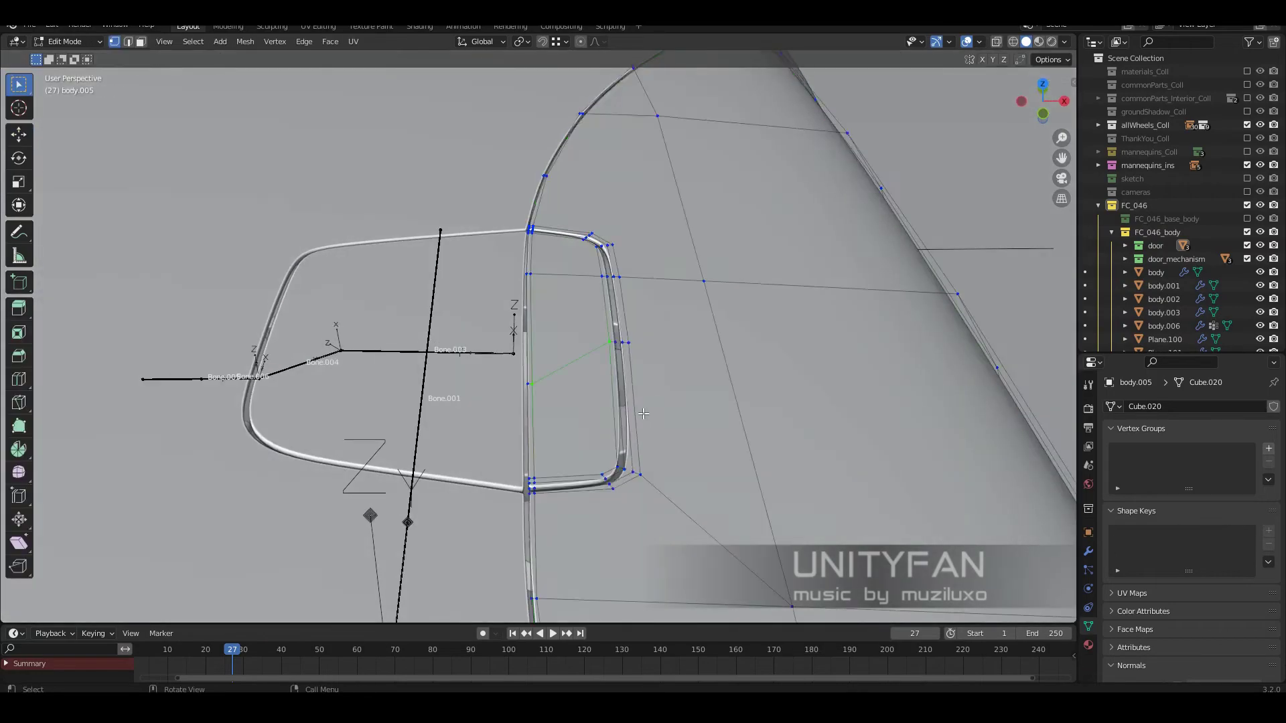
click(575, 329)
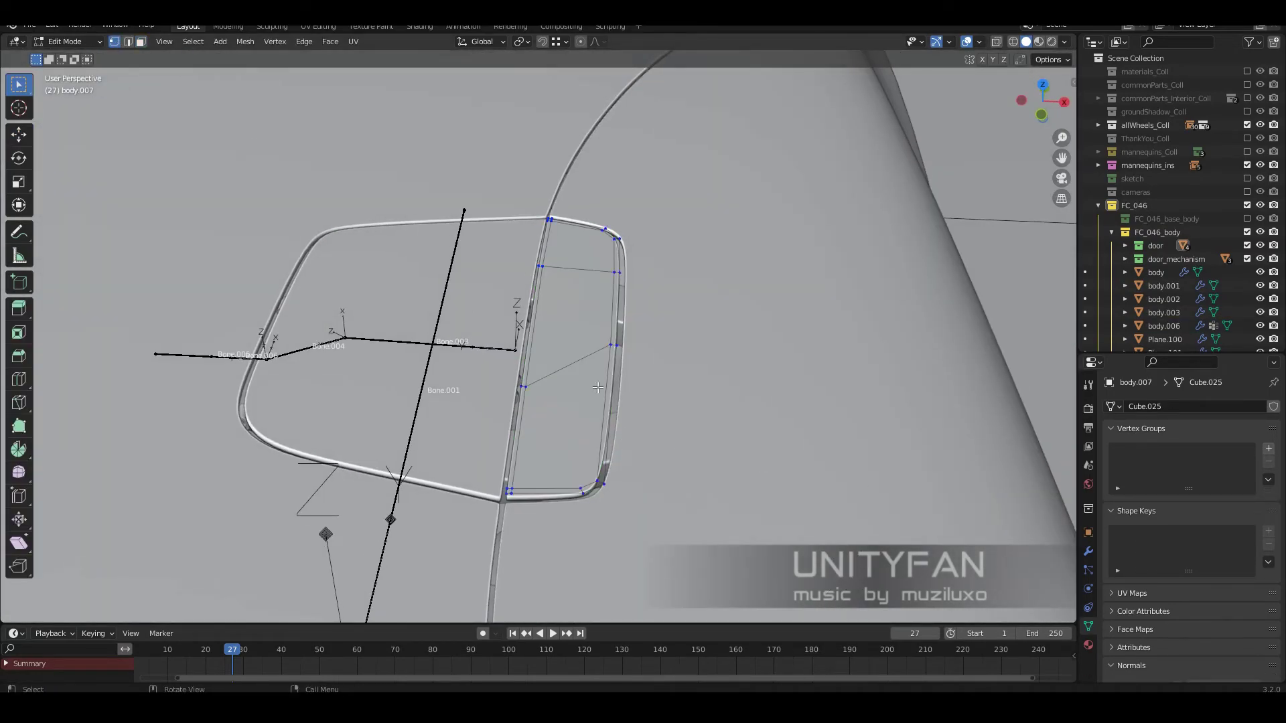
- Give plate body.007 a vertex group and an Armature modifier driven by the Armature object
key(a)
click(1268, 448)
text(Bone.003)
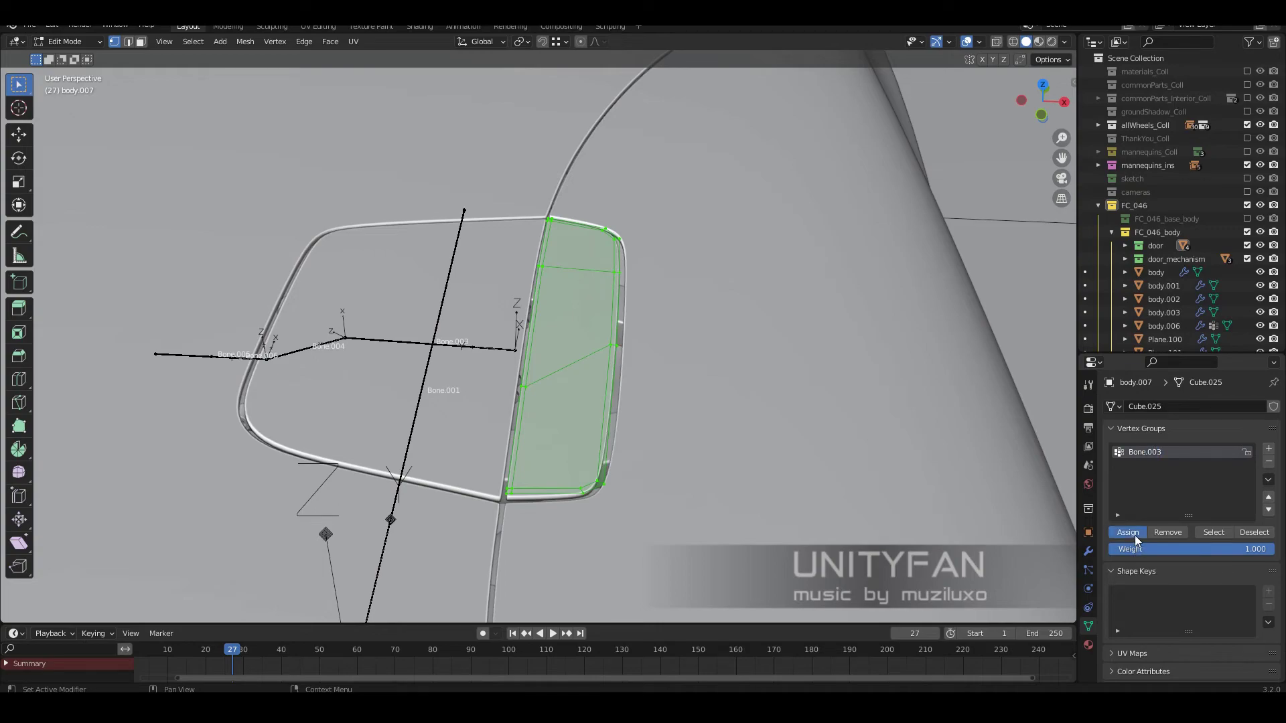
key(Tab)
middle_drag(837, 529, 792, 521)
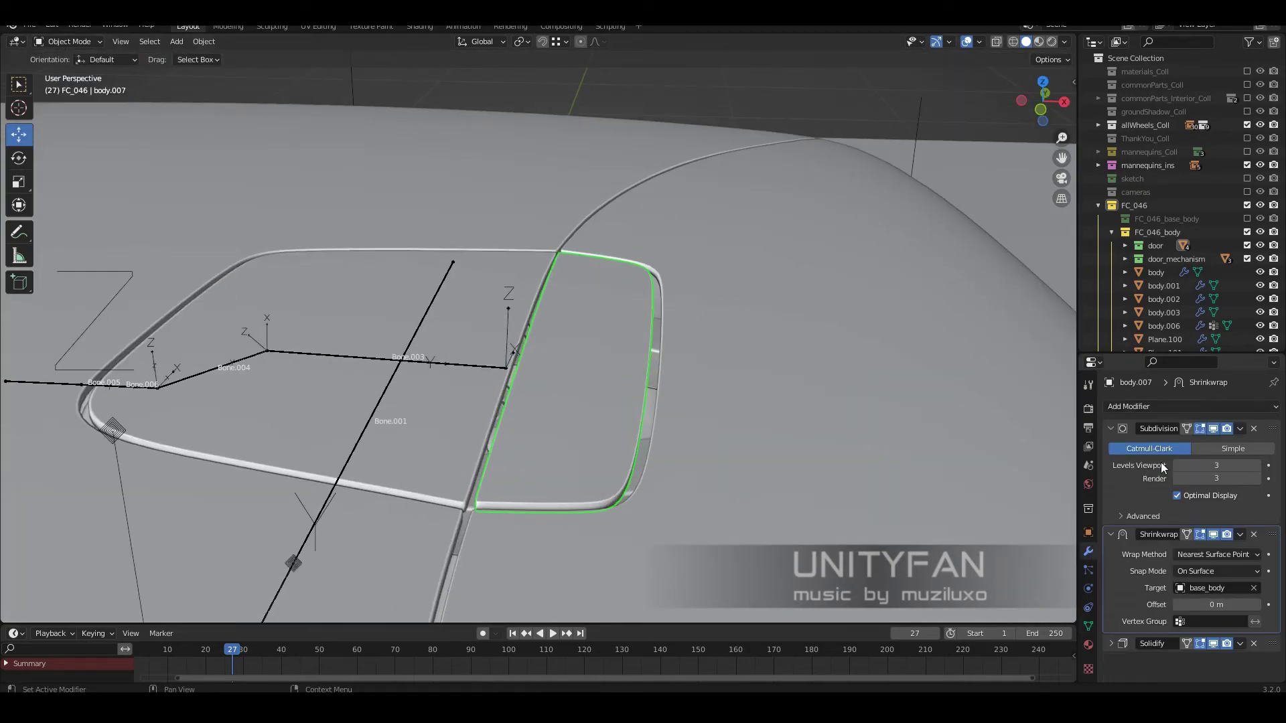
click(1161, 407)
click(1135, 127)
click(1215, 593)
key(Left)
key(Left)
key(Left)
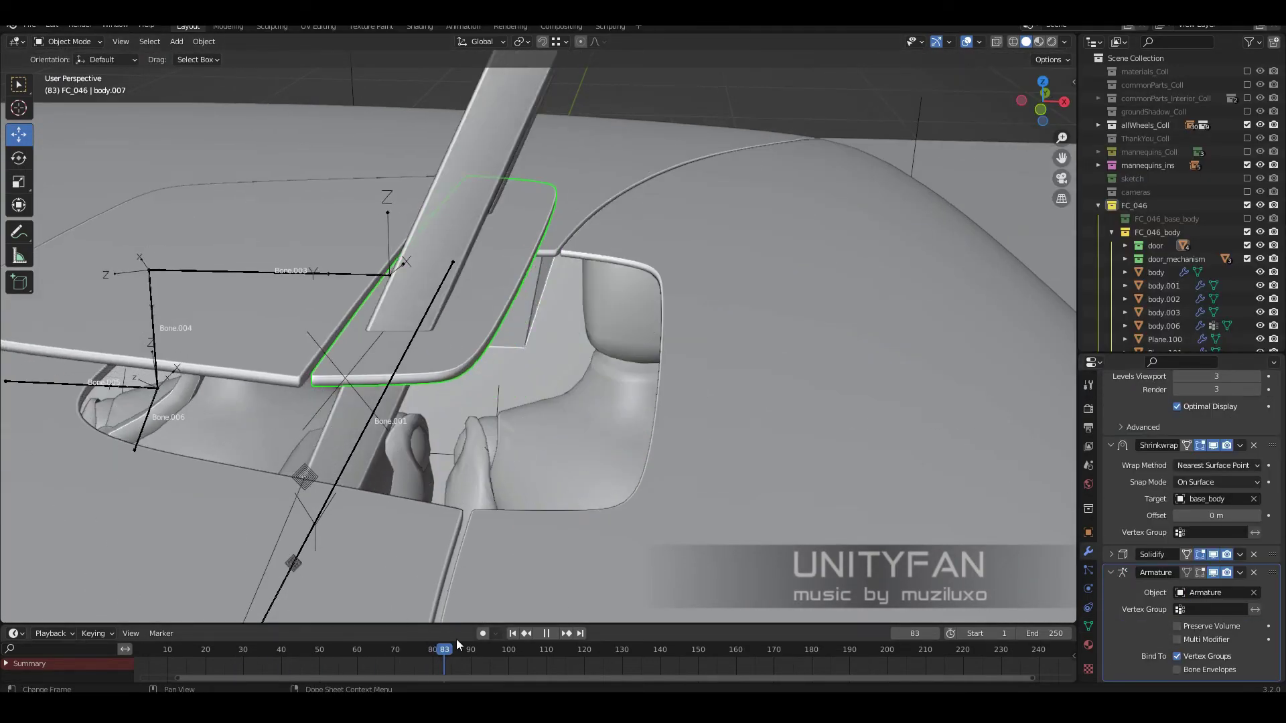
- Move the plate into the FC_046_body collection
middle_drag(563, 412, 1011, 368)
scroll(719, 297, up, 5)
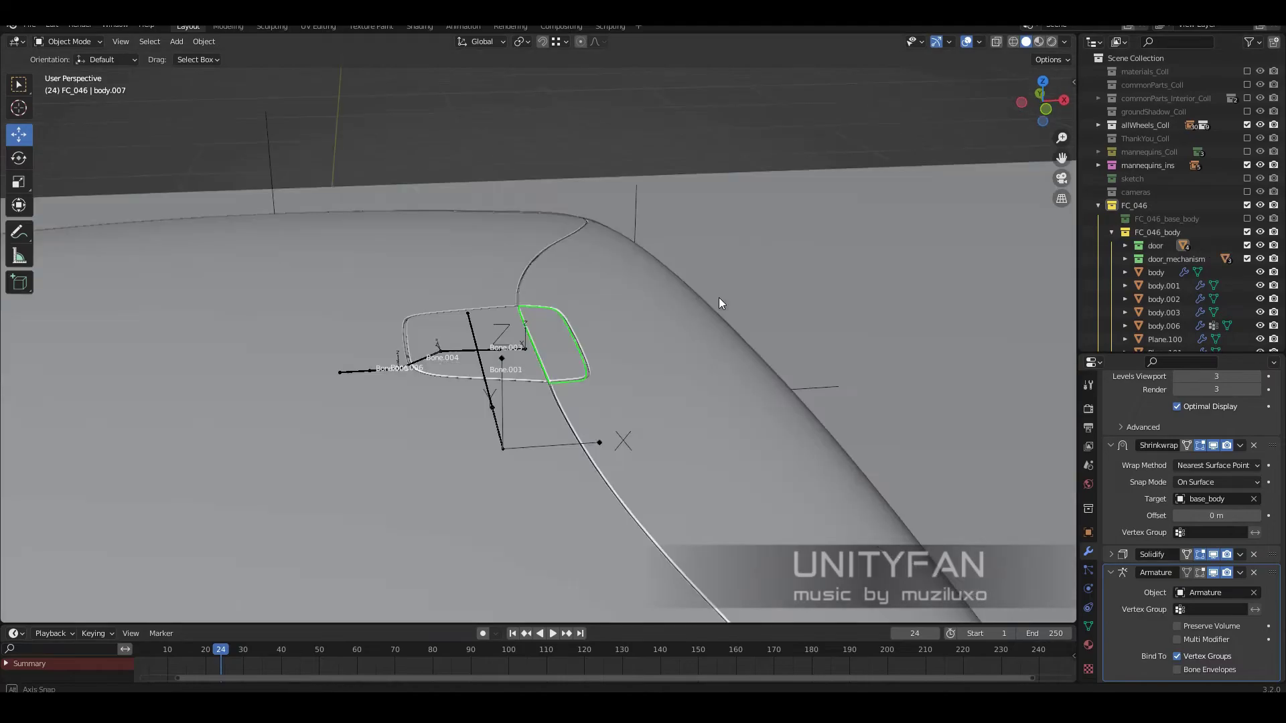
mouse_move(718, 298)
middle_down()
mouse_move(516, 380)
mouse_move(477, 572)
middle_up()
scroll(1192, 502, up, 3)
key(m)
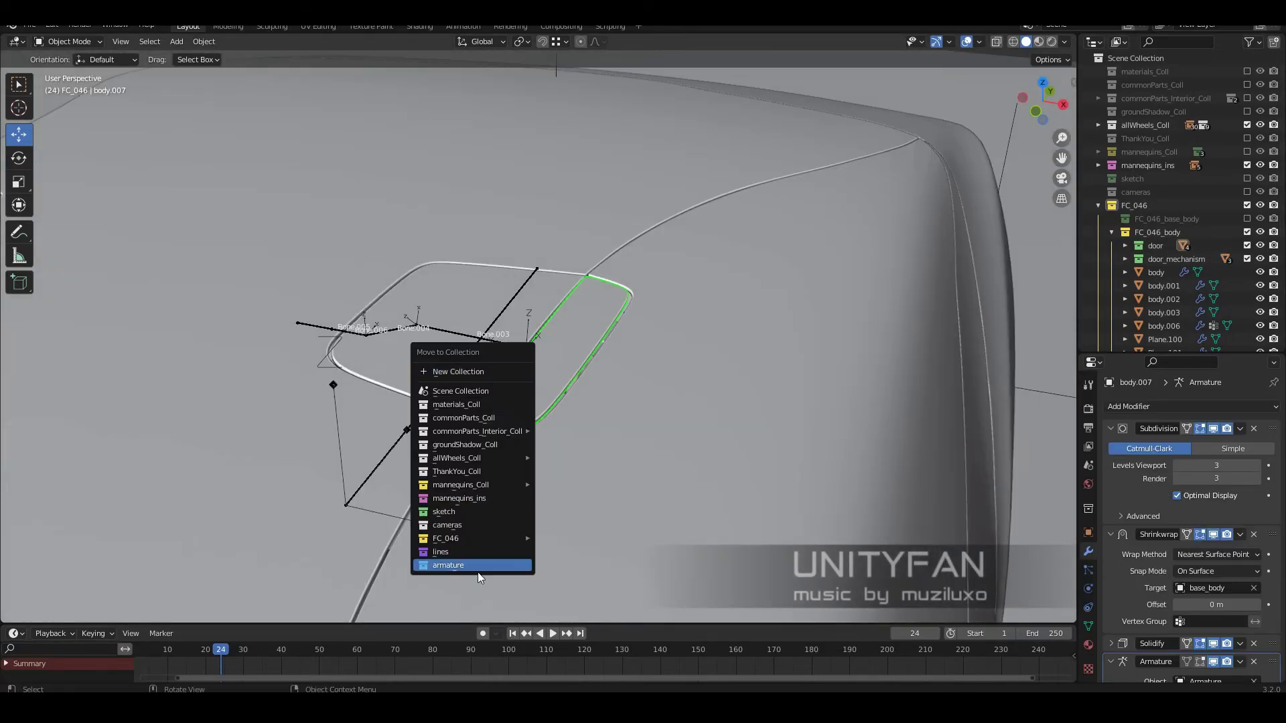
click(706, 604)
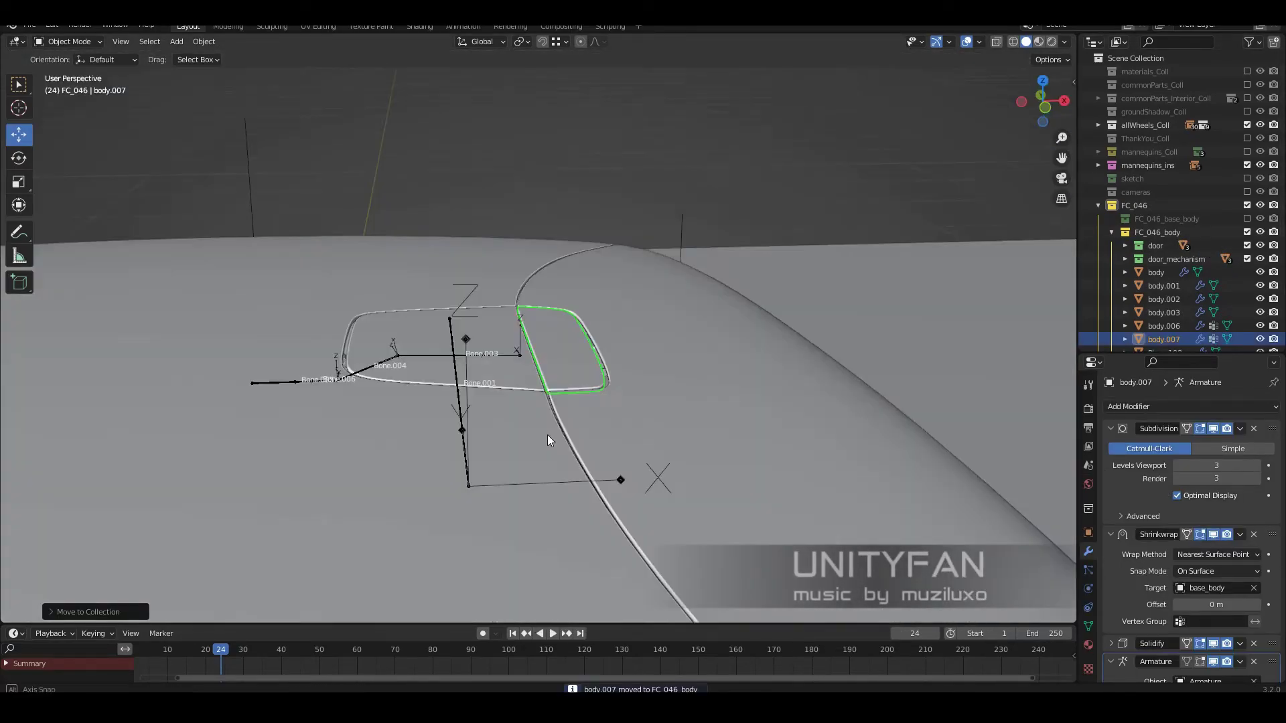
- Exclude the door collection to reveal the door opening
middle_drag(548, 435, 226, 655)
click(1247, 245)
middle_drag(937, 334, 1064, 355)
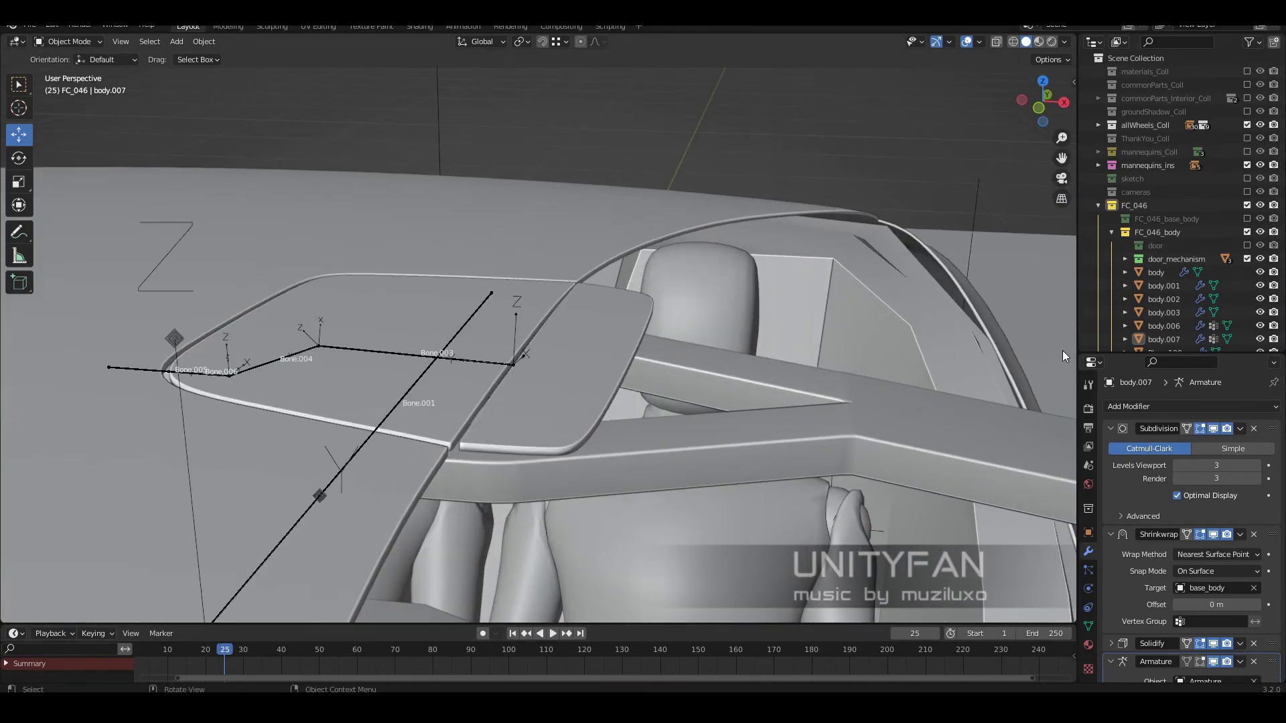
scroll(1168, 307, down, 3)
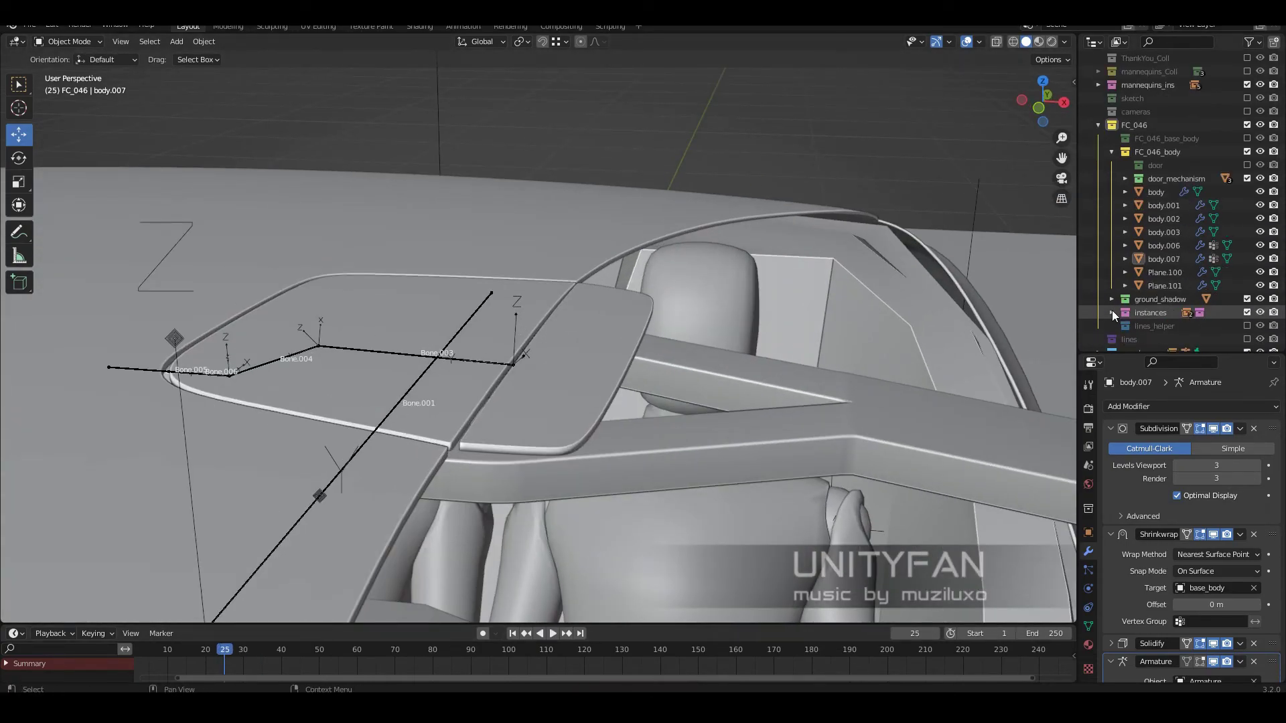
- Play the door animation from frame 85 and check the plate around frame 118
middle_drag(871, 321, 738, 303)
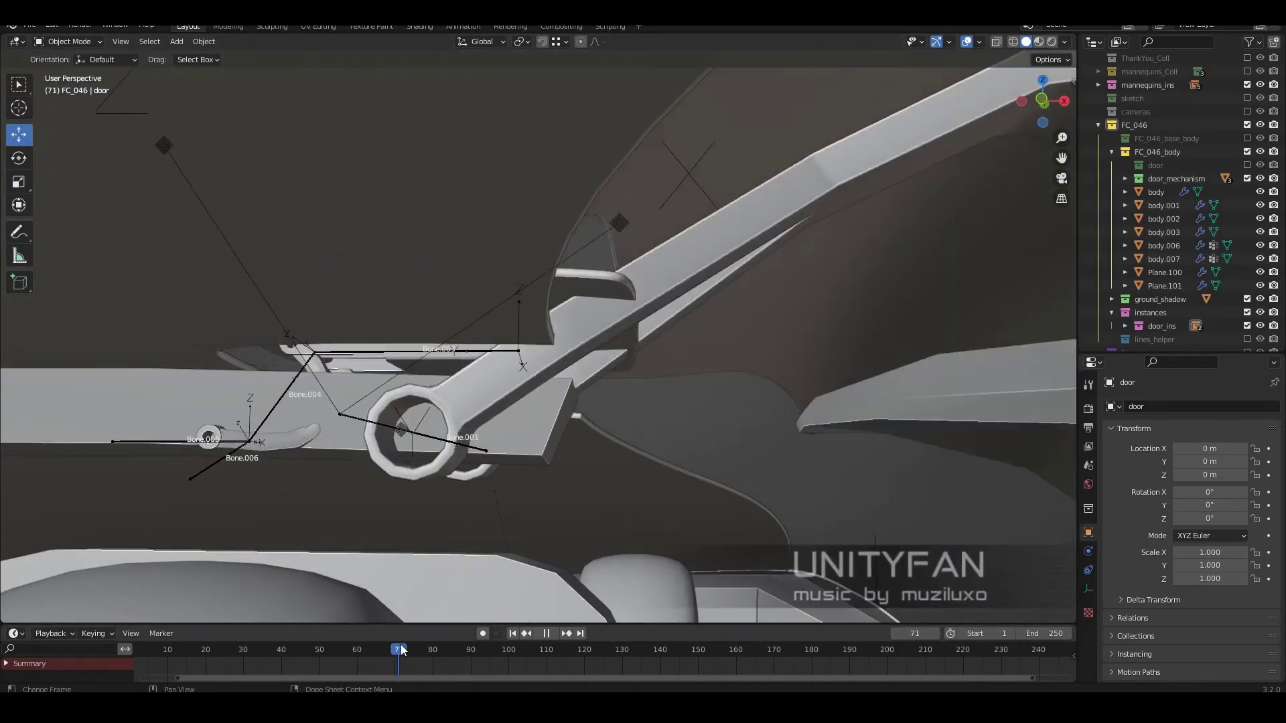
key(space)
middle_drag(565, 446, 503, 483)
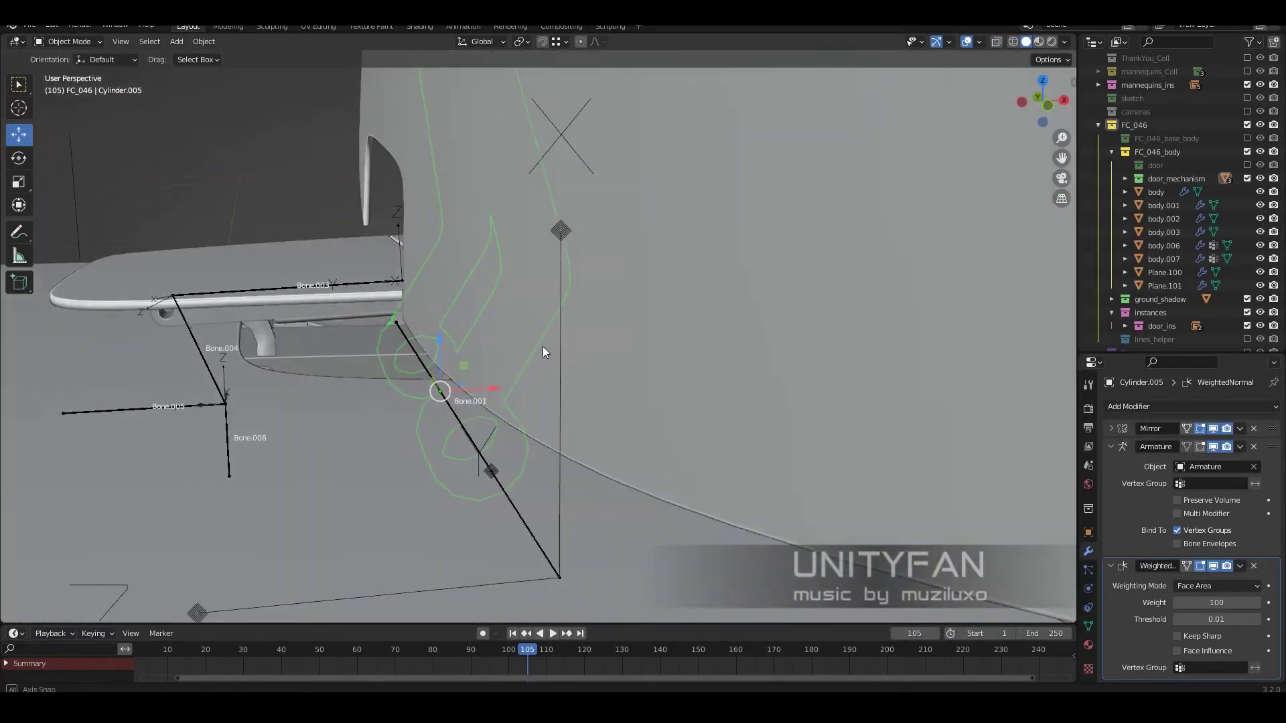
click(444, 638)
key(space)
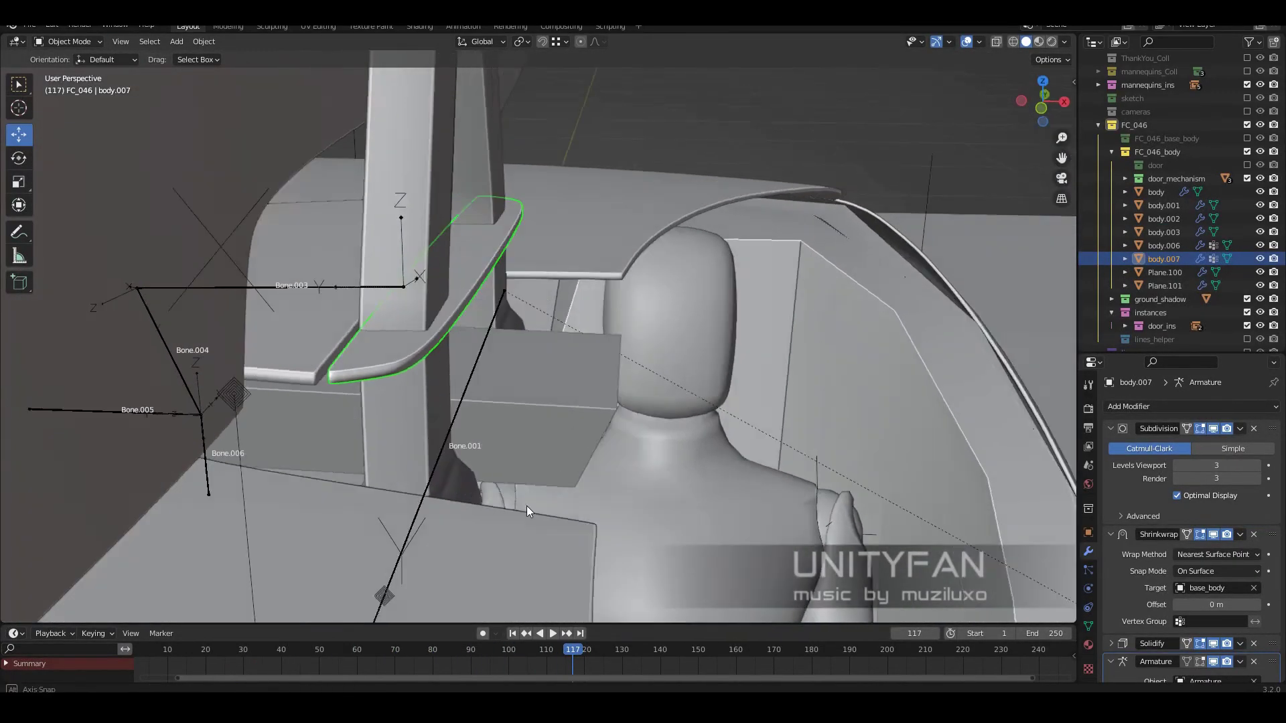
click(577, 652)
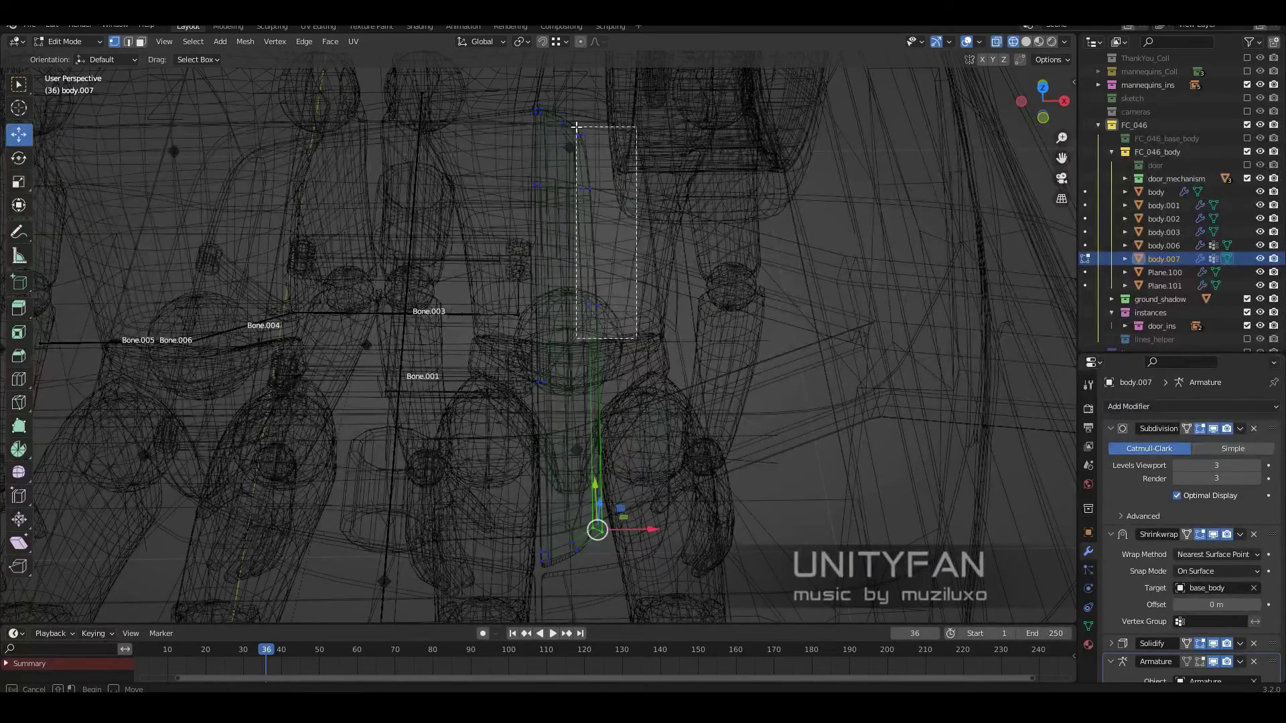
- Select the panel strip vertices and slide them along the X axis
drag(576, 126, 576, 127)
key(shift+z)
key(g)
key(x)
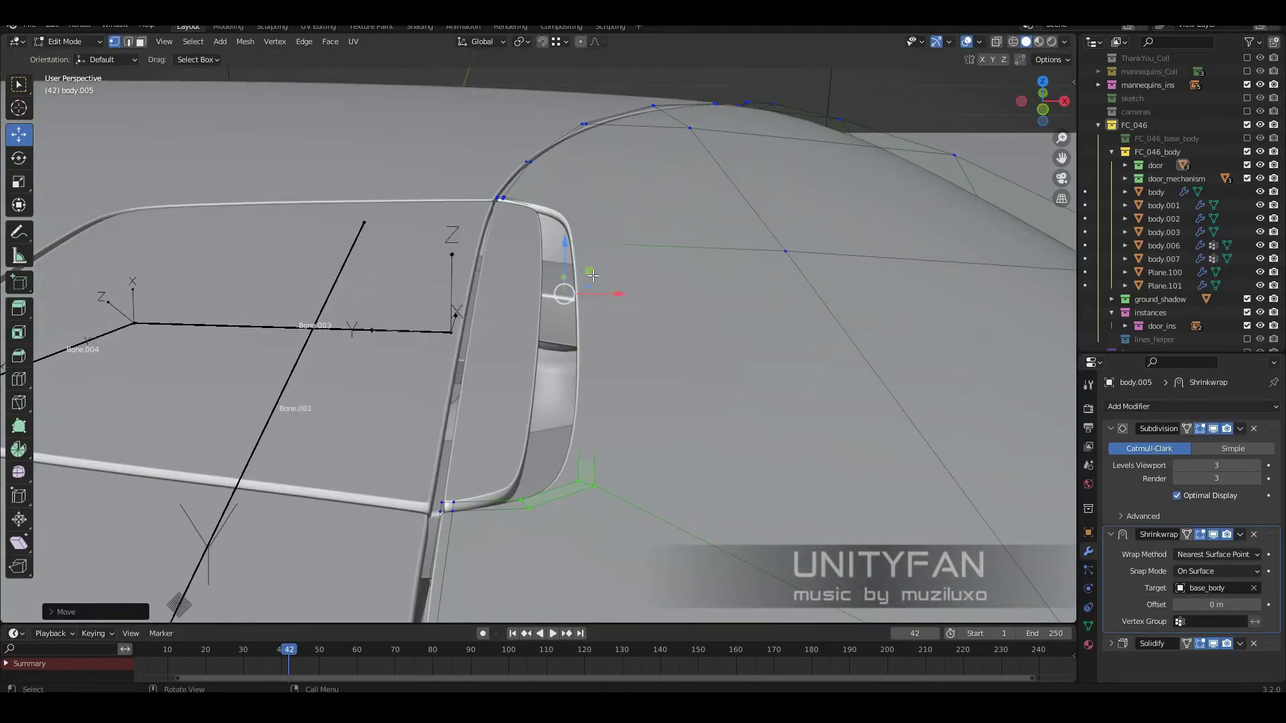
key(alt+z)
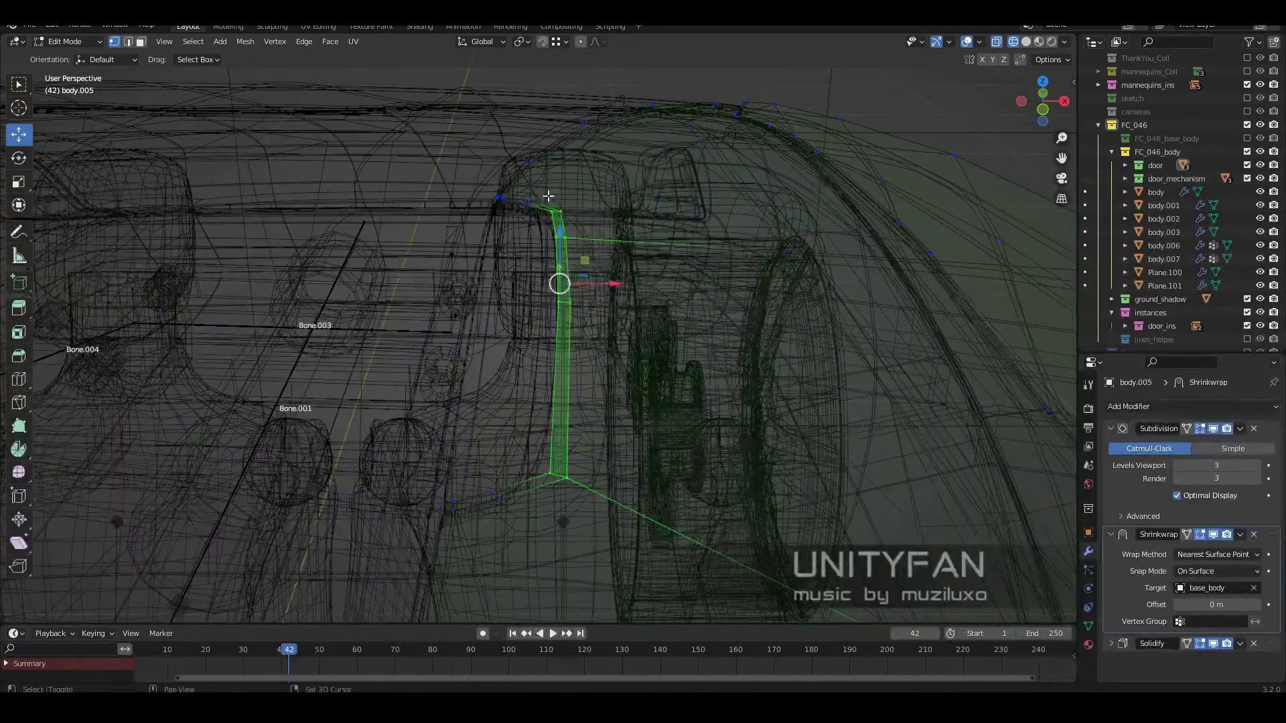
key(alt+z)
- Nudge the strip vertices at each corner to follow the door opening's curves
key(g)
click(606, 252)
middle_drag(606, 252, 521, 443)
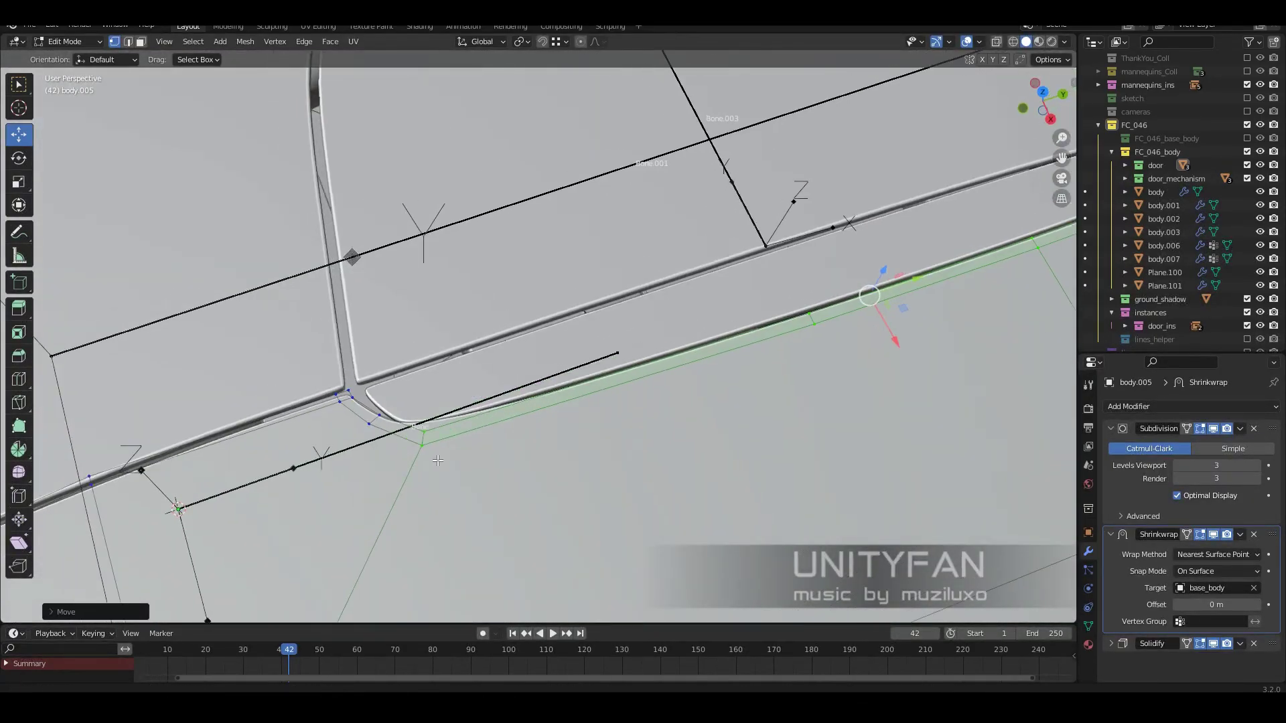
click(373, 485)
middle_drag(373, 485, 820, 372)
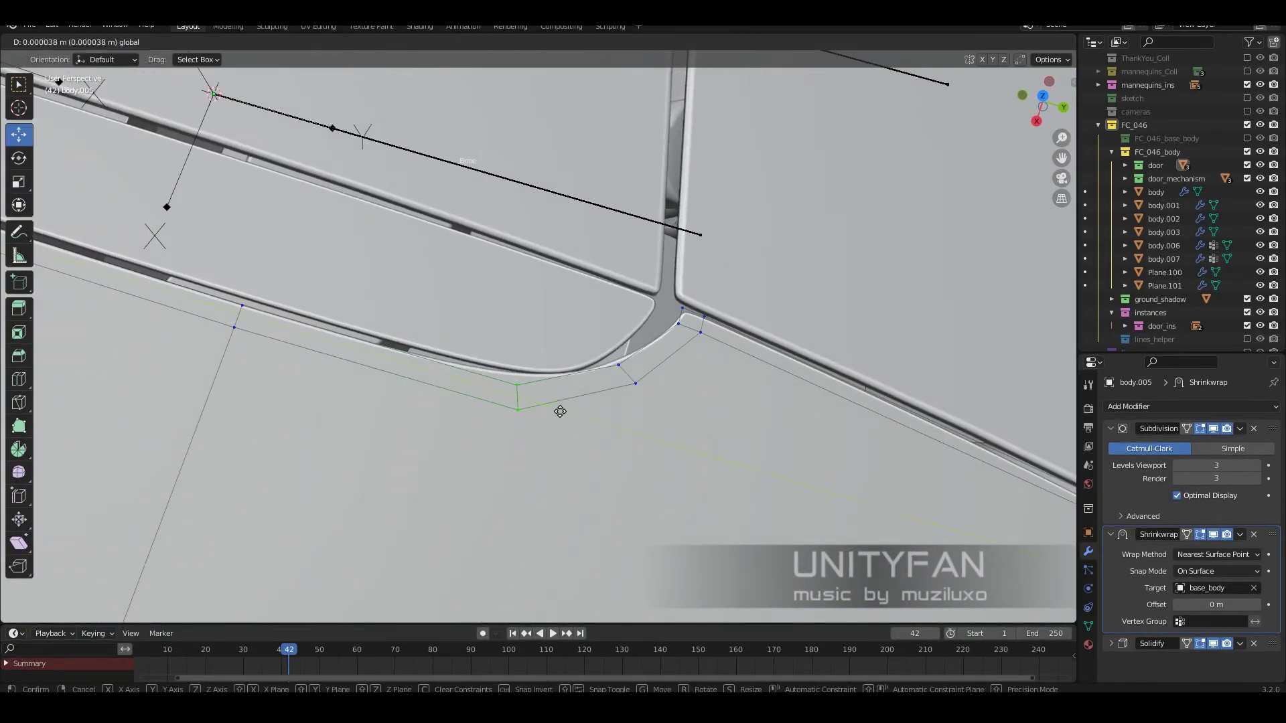
click(712, 335)
middle_drag(713, 335, 822, 495)
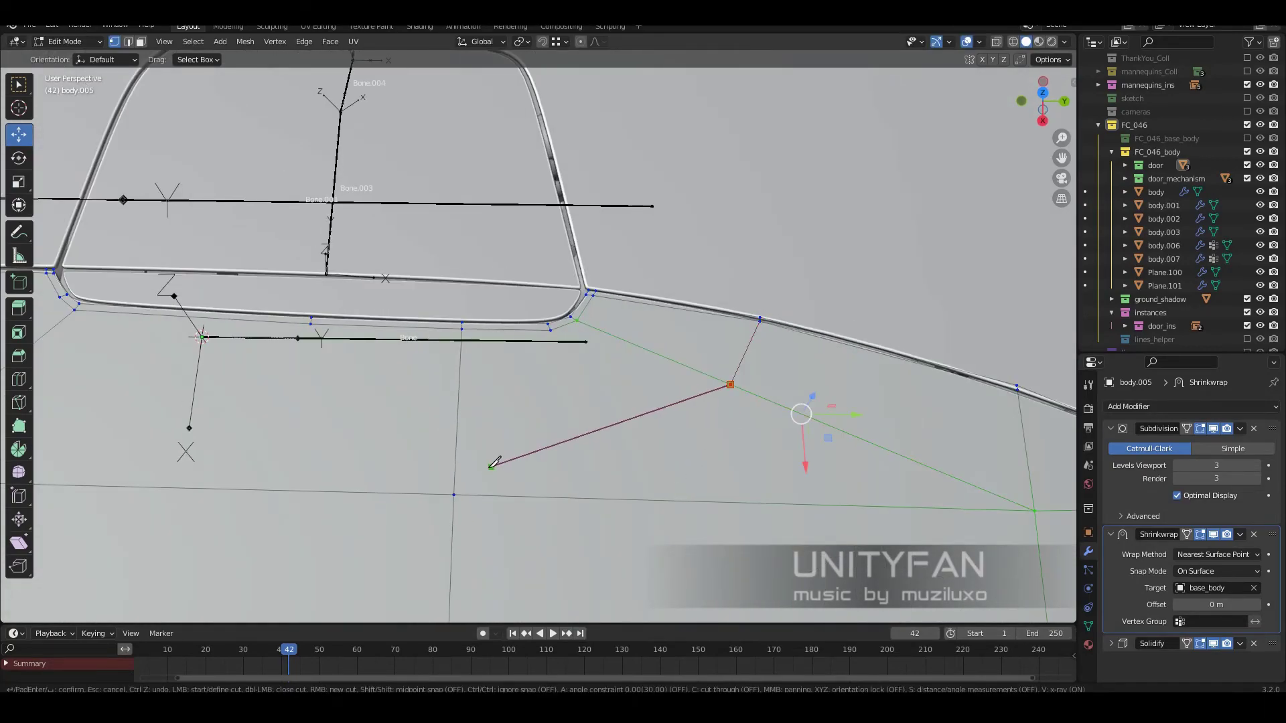
middle_drag(458, 494, 694, 447)
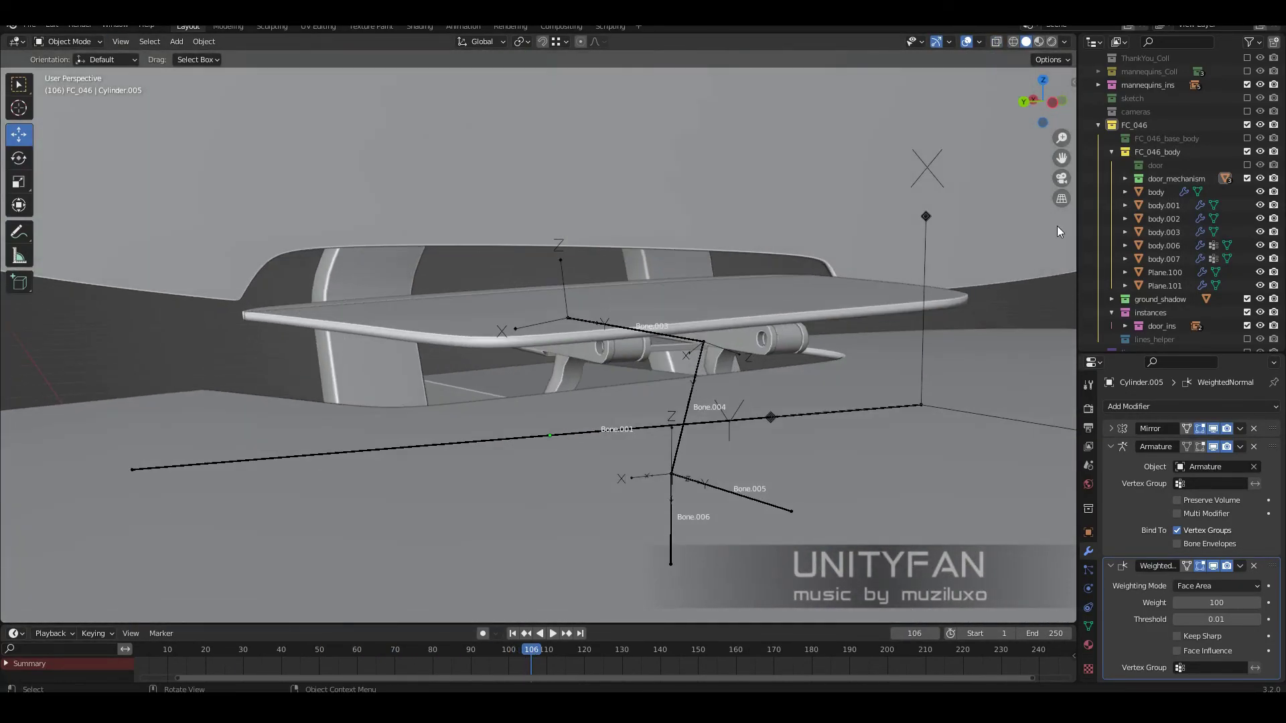
- Stop playback and orbit to face the hinge brackets with overlays back on
key(space)
mouse_move(784, 320)
middle_down()
mouse_move(601, 331)
mouse_move(773, 345)
middle_up()
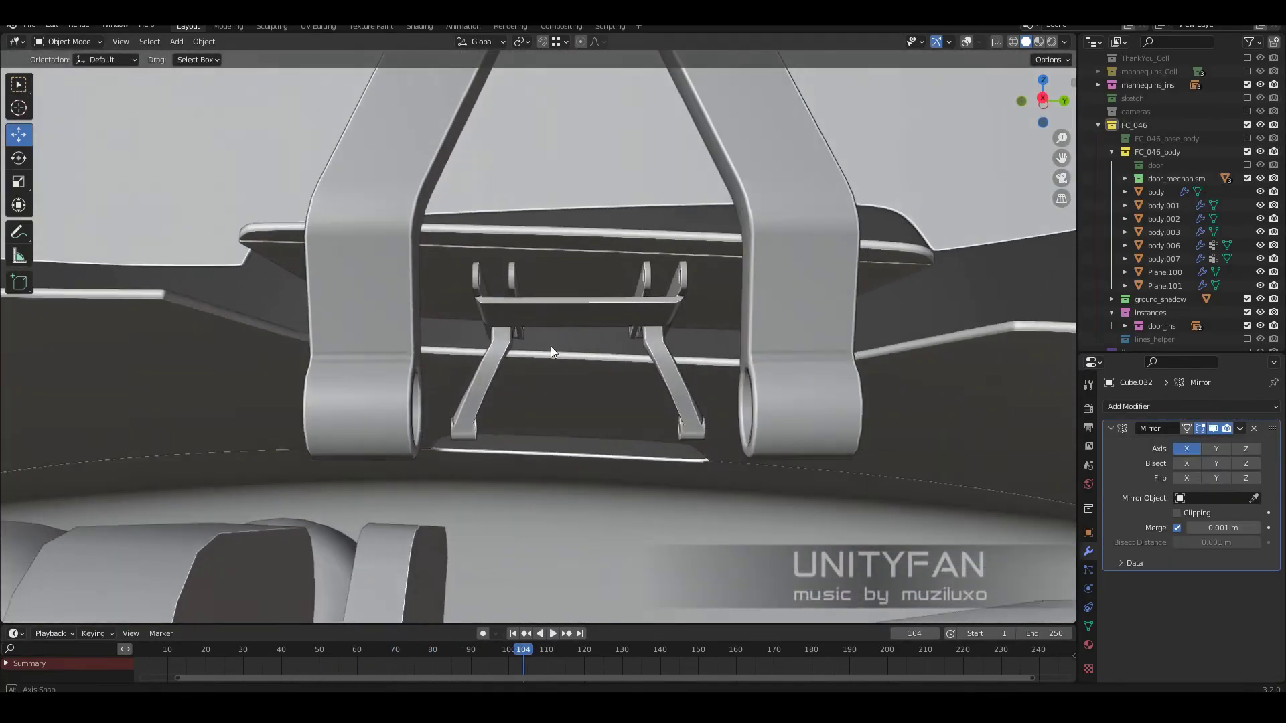
mouse_move(551, 347)
middle_down()
mouse_move(551, 368)
mouse_move(628, 367)
mouse_move(560, 377)
middle_up()
key(shift+alt+z)
- Reshape the lower hinge bracket's bent end in Right Orthographic X-ray view
click(443, 420)
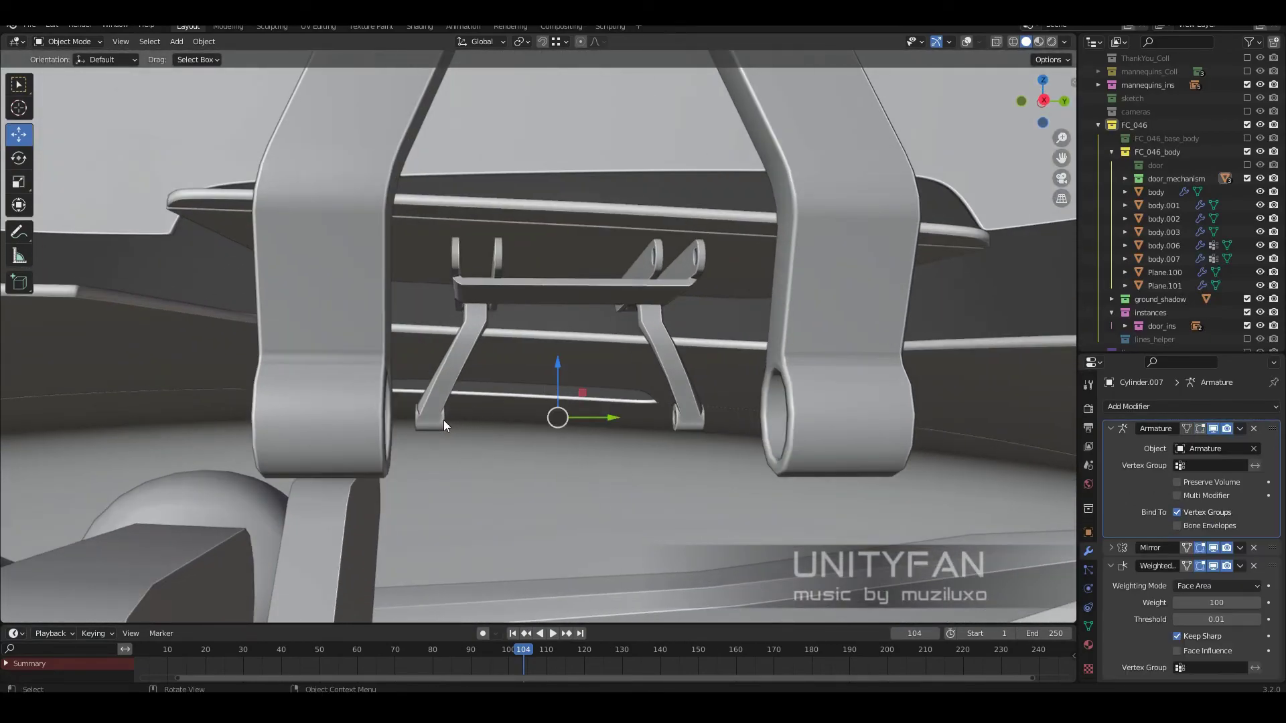
key(KP_3)
key(alt+z)
scroll(429, 452, up, 3)
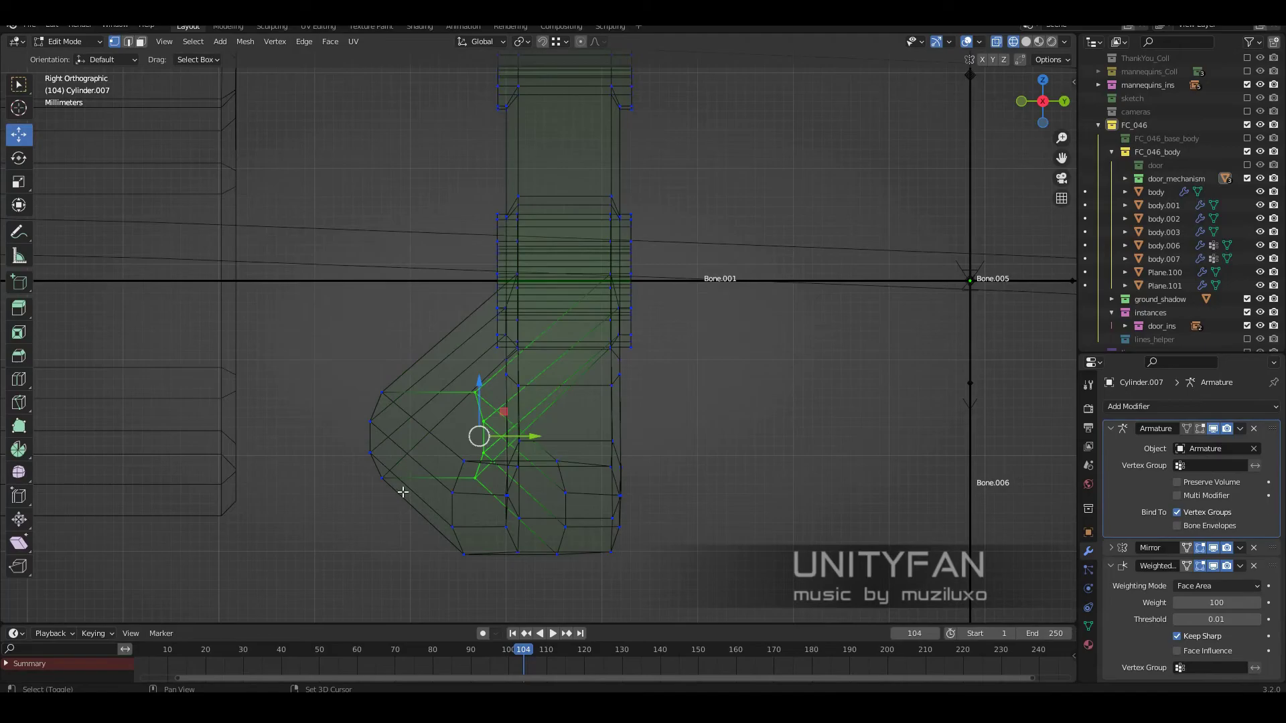
click(618, 432)
scroll(308, 439, down, 5)
scroll(344, 440, up, 4)
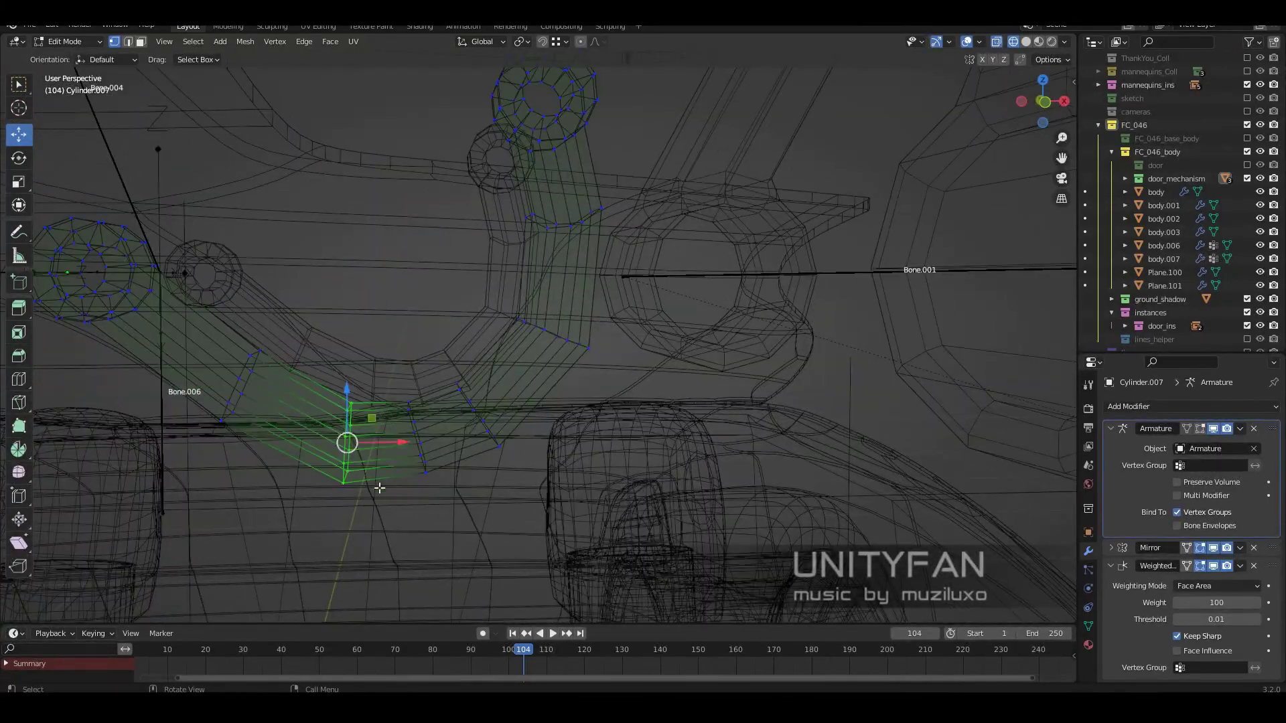
scroll(434, 409, up, 2)
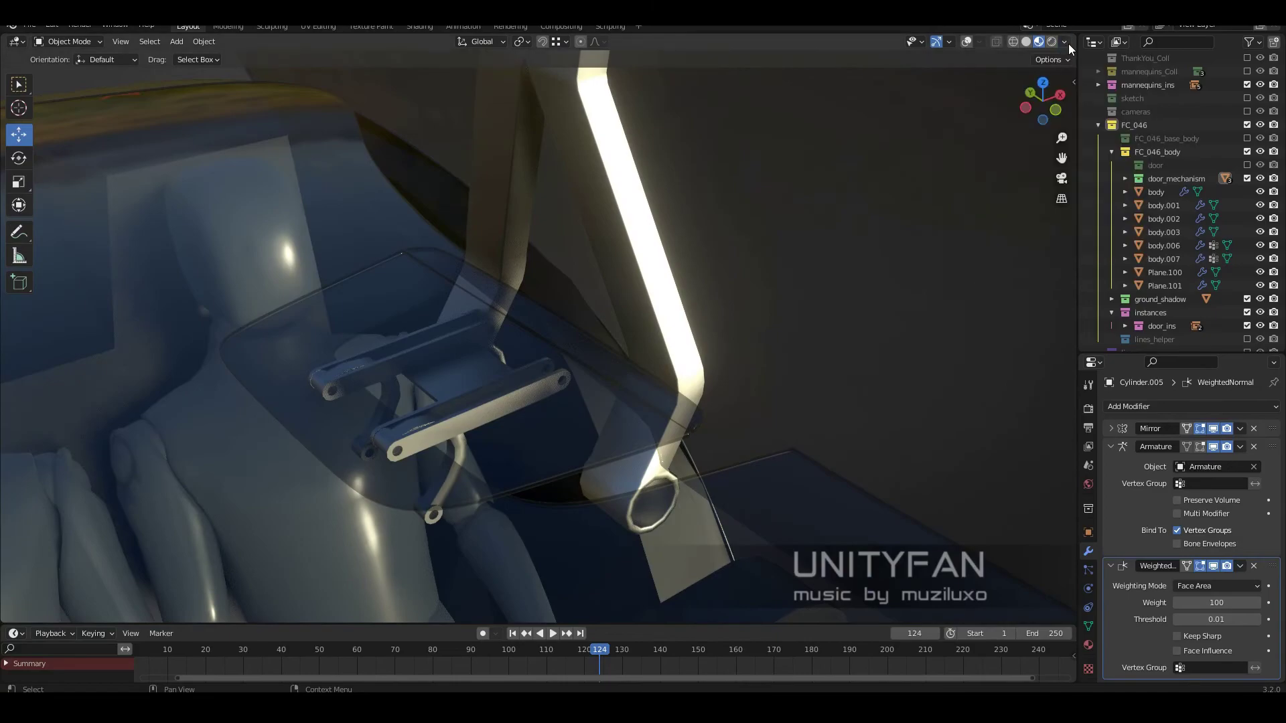
- Switch to Rendered shading and scrub the door animation back to frame 22
click(1067, 43)
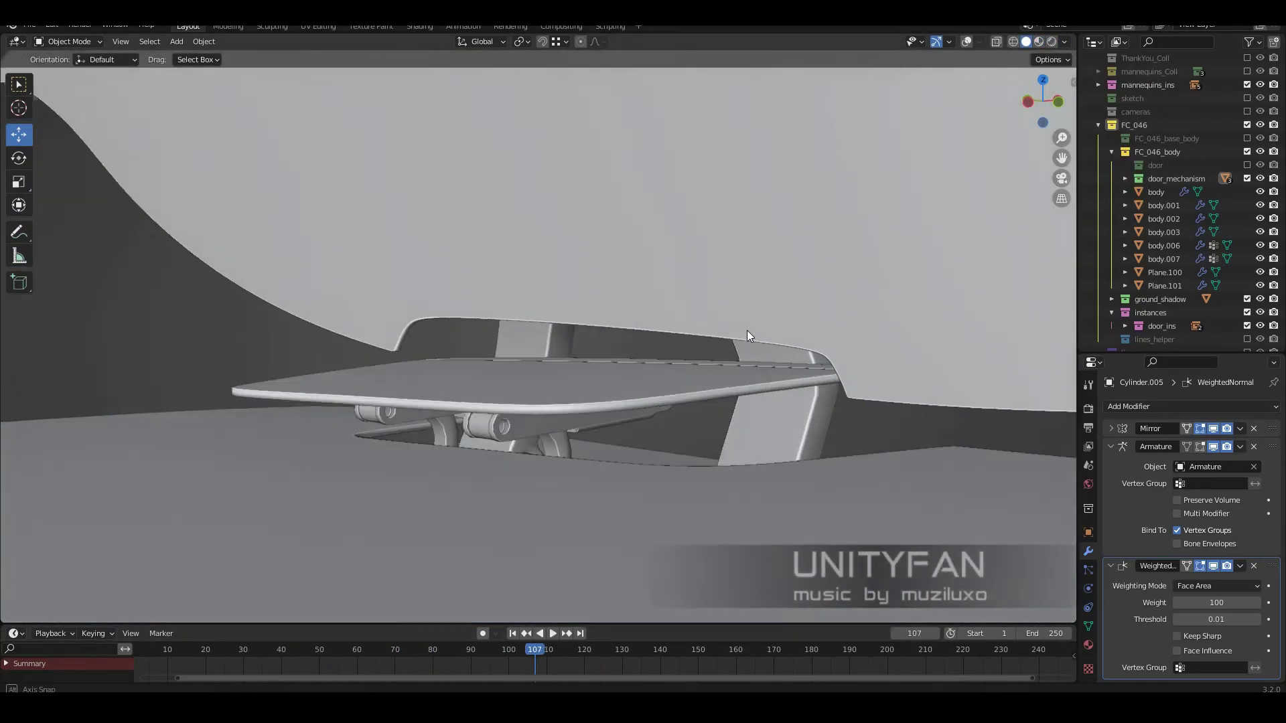
drag(534, 649, 509, 625)
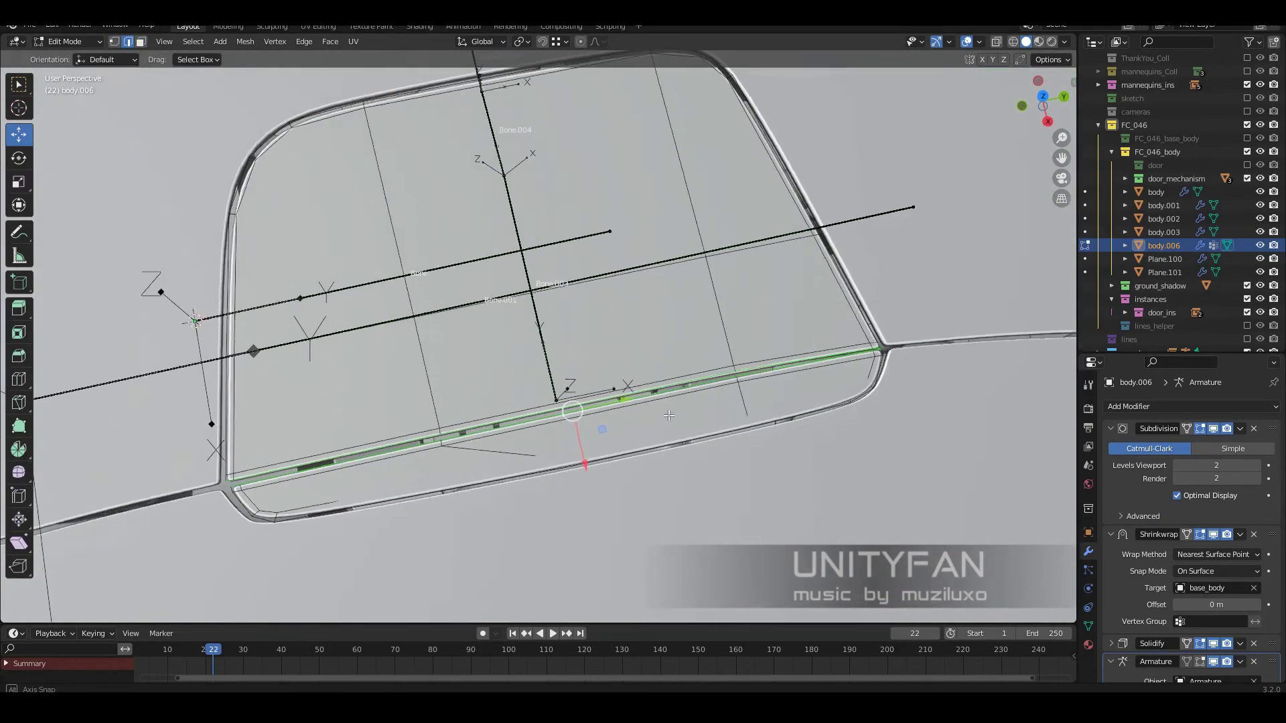
- Knife-cut new edges across a door panel corner in vertex X-ray mode
key(1)
key(alt+z)
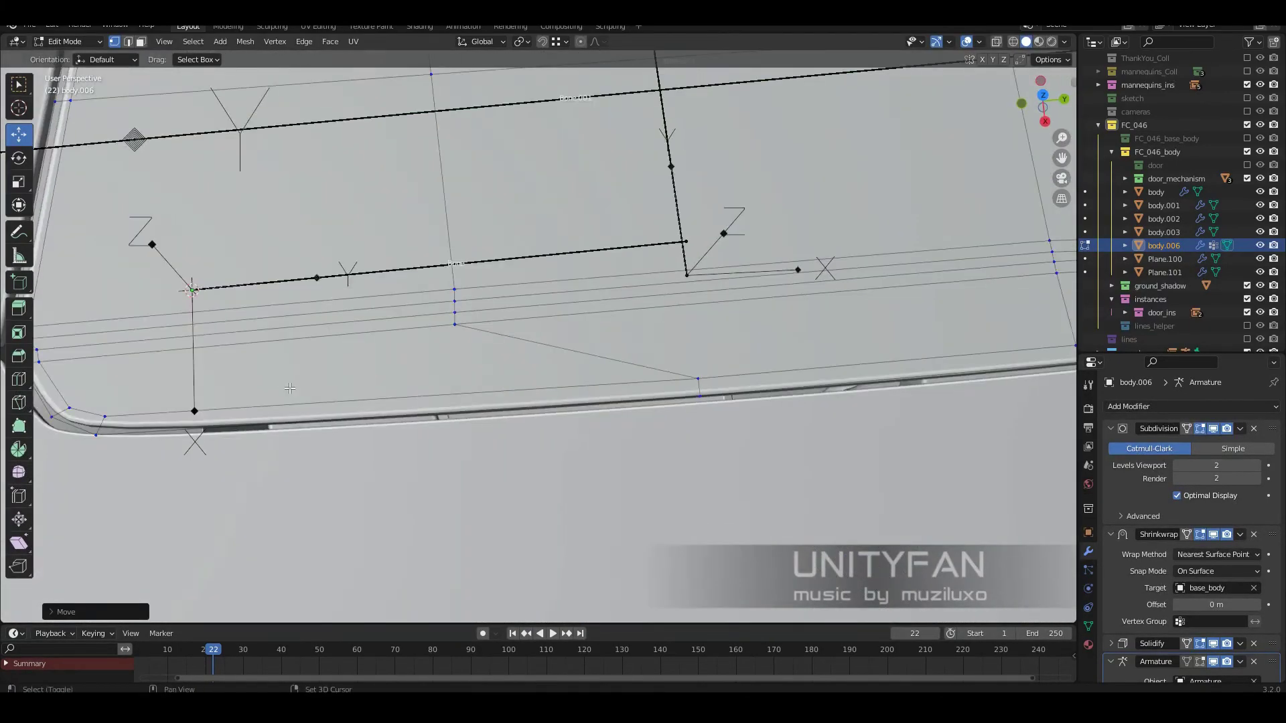
shift+middle_drag(289, 388, 467, 382)
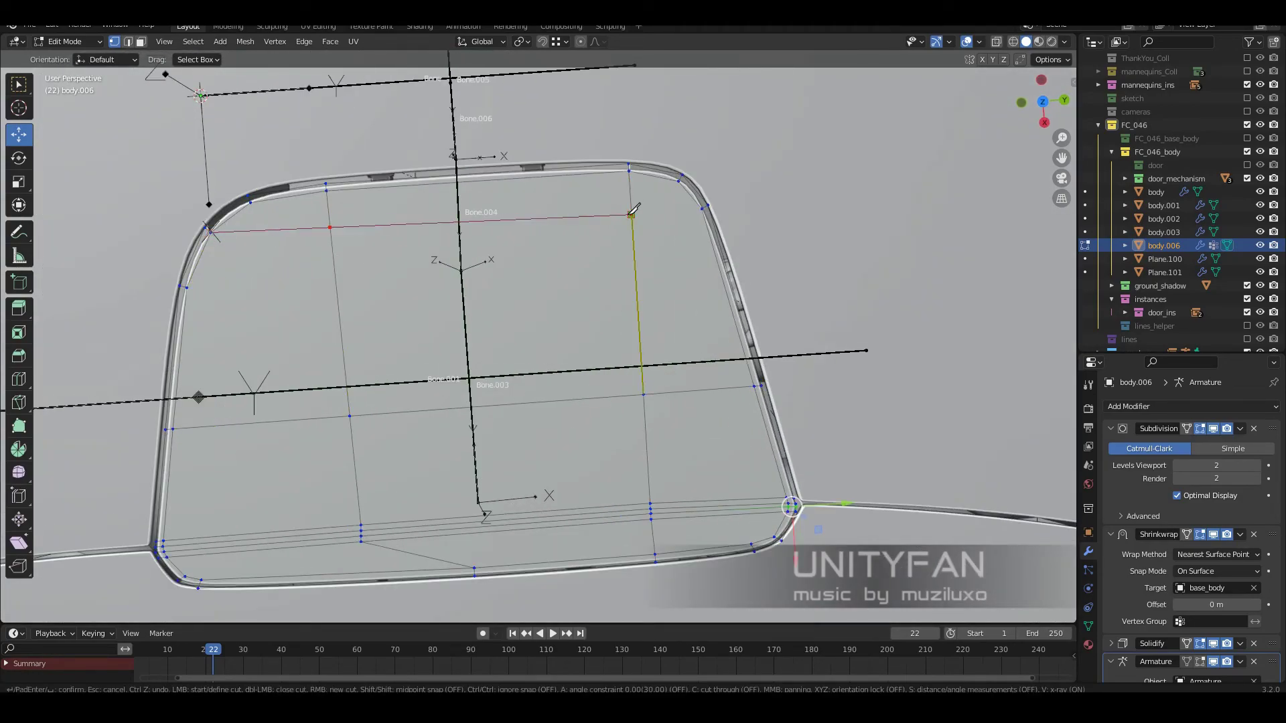
key(Return)
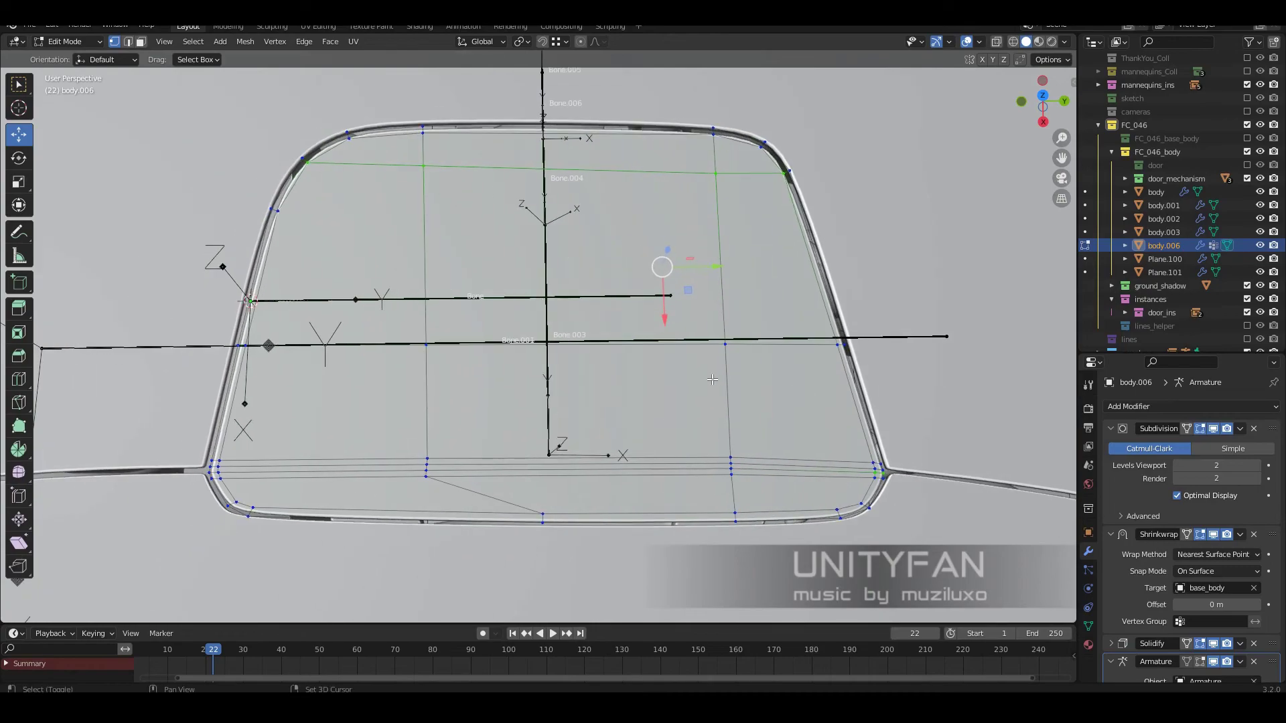
- Knife-cut across the panel's upper corner and along its top edge
shift+middle_drag(712, 379, 766, 383)
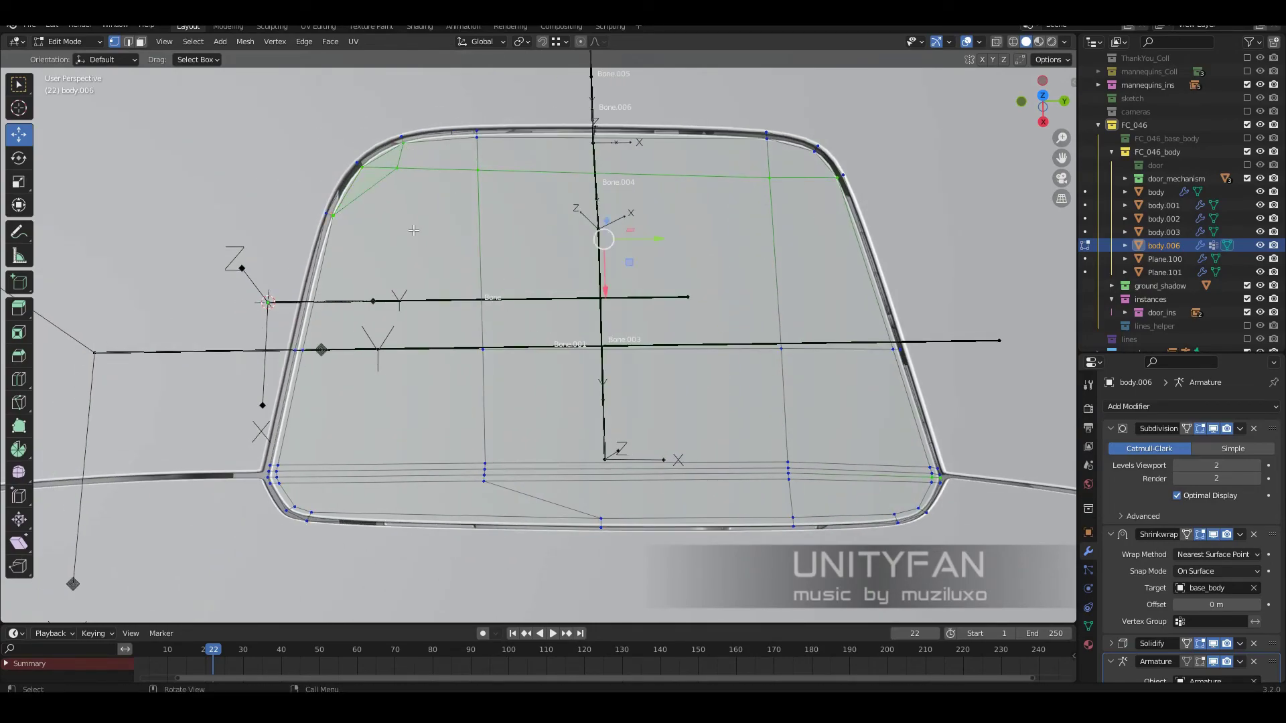
key(Return)
scroll(166, 101, up, 3)
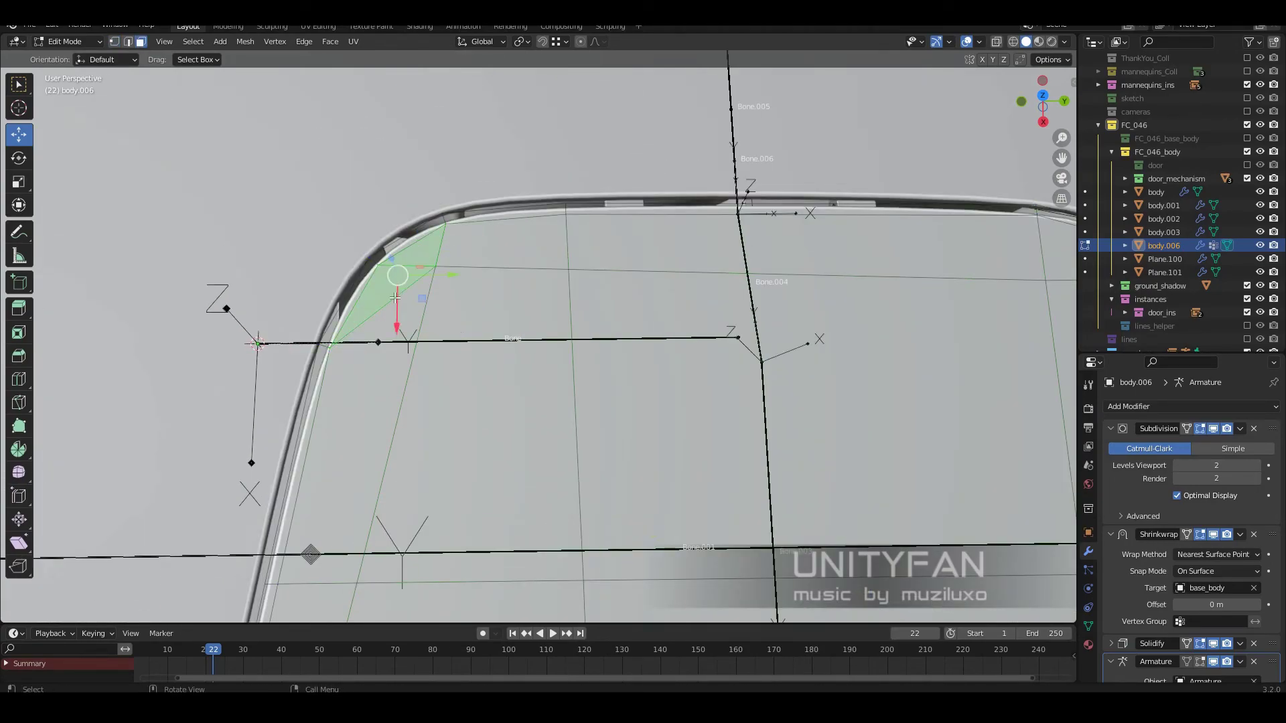
scroll(395, 297, down, 4)
middle_drag(395, 298, 453, 295)
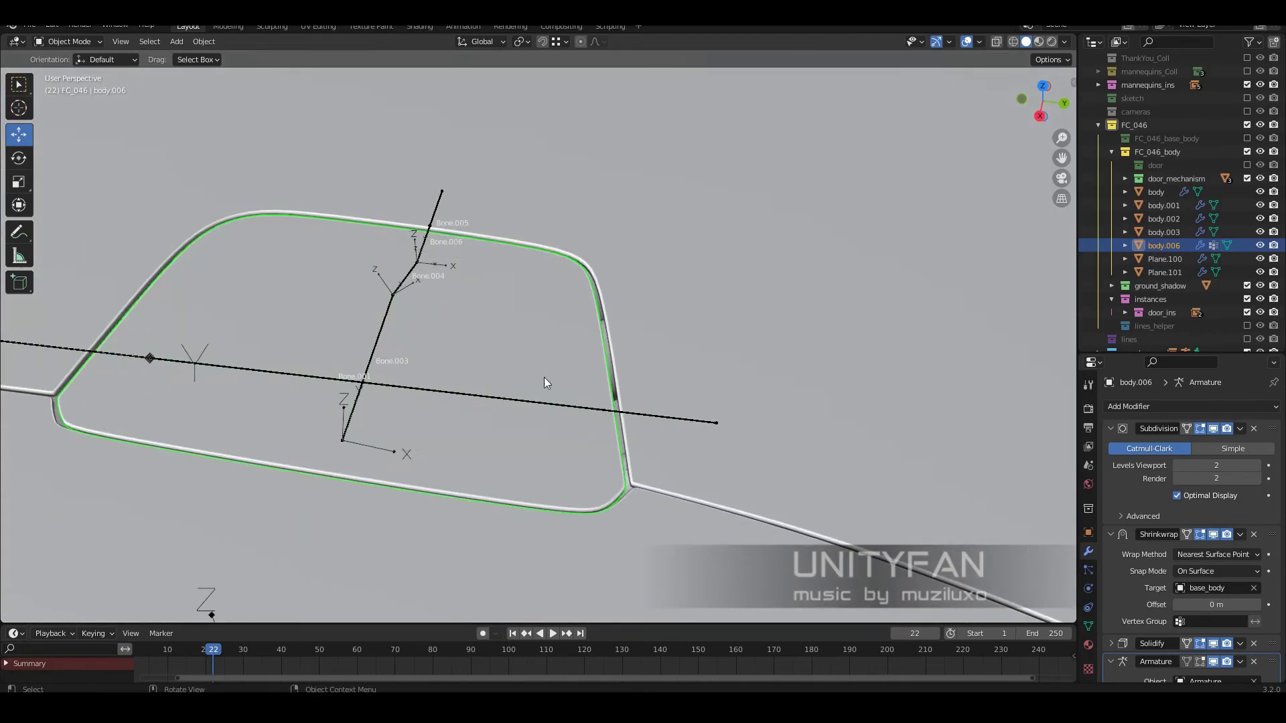
key(space)
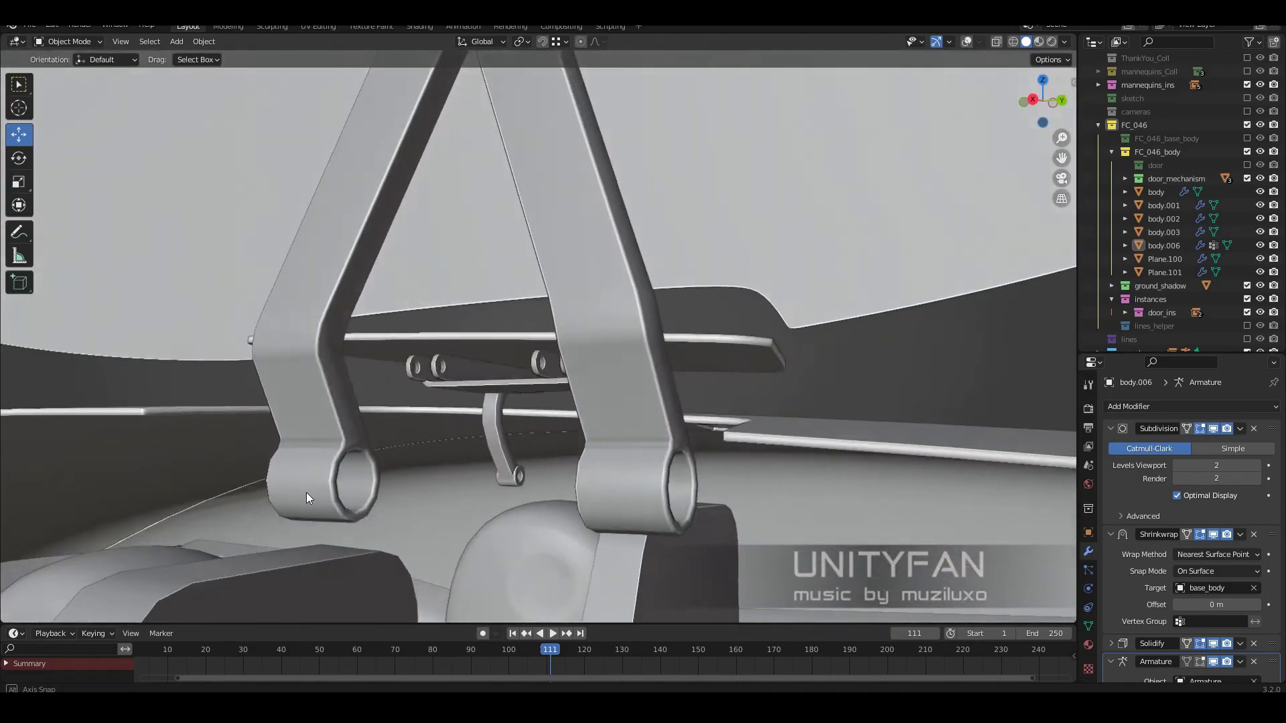
- Stop the door-opening playback and bring up the viewport shading choices
key(Escape)
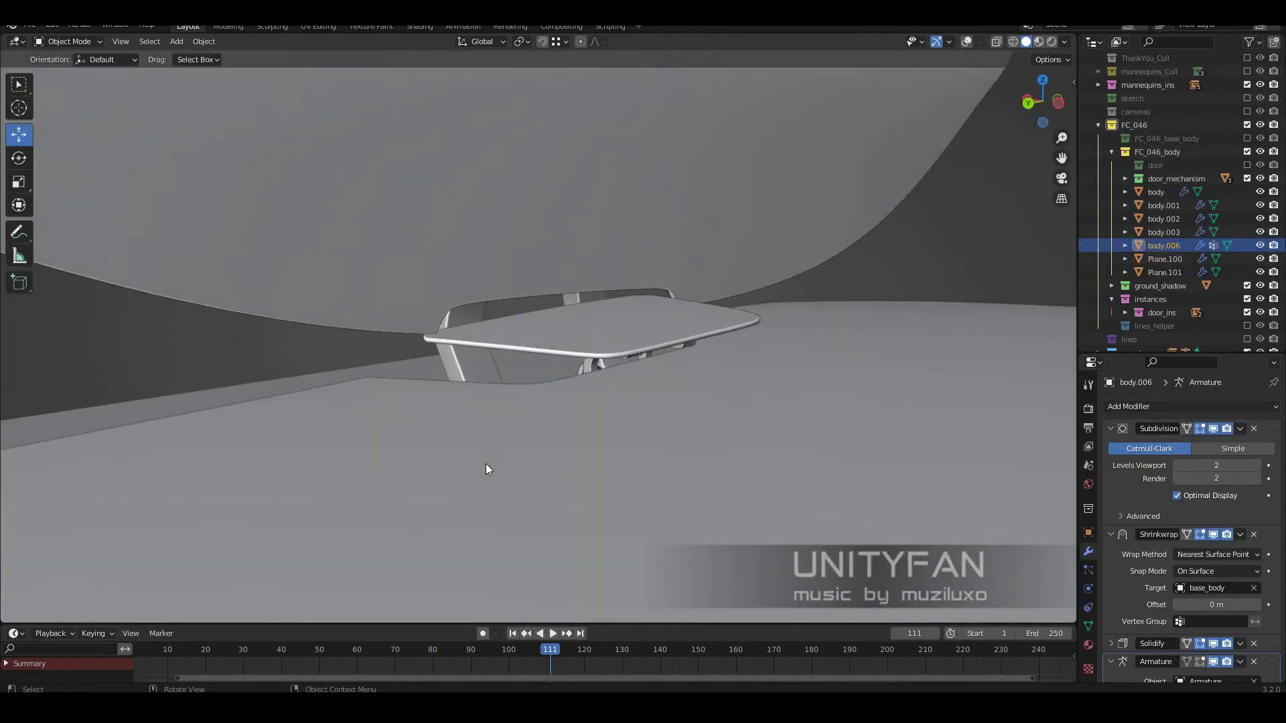
key(z)
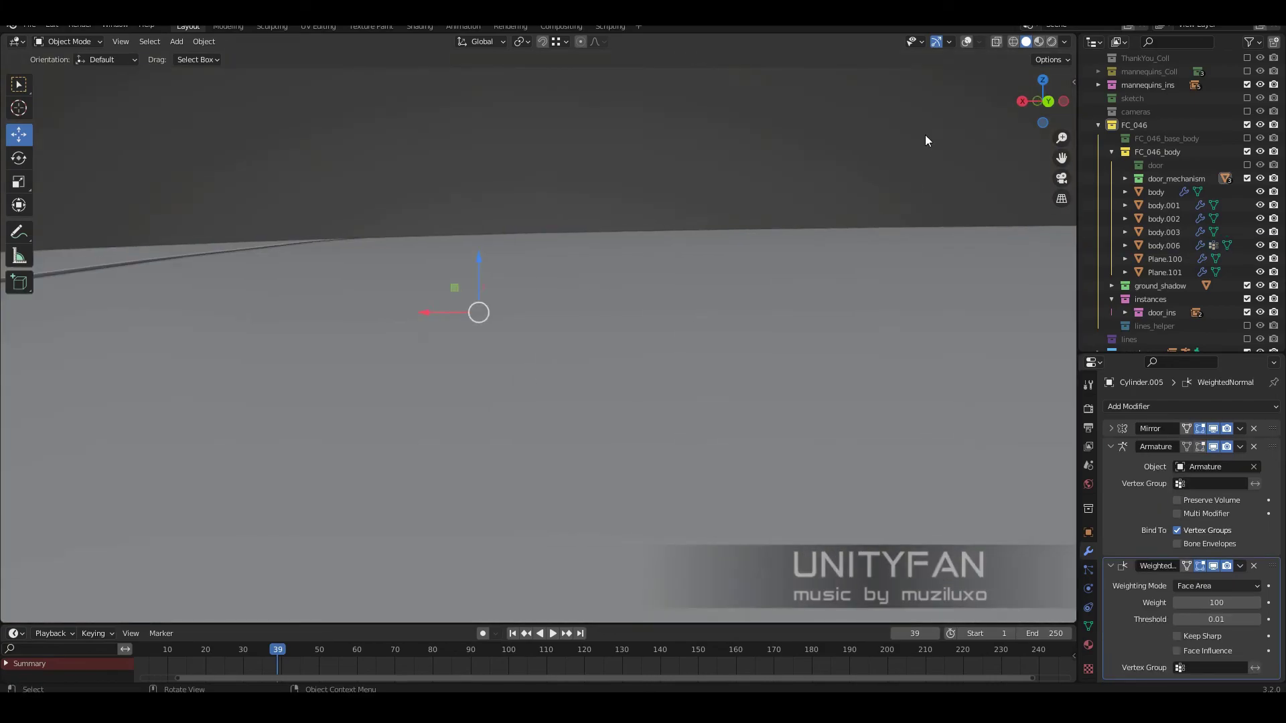
- Switch the viewport shading mode and orbit around the isolated hinge arms
key(z)
click(646, 395)
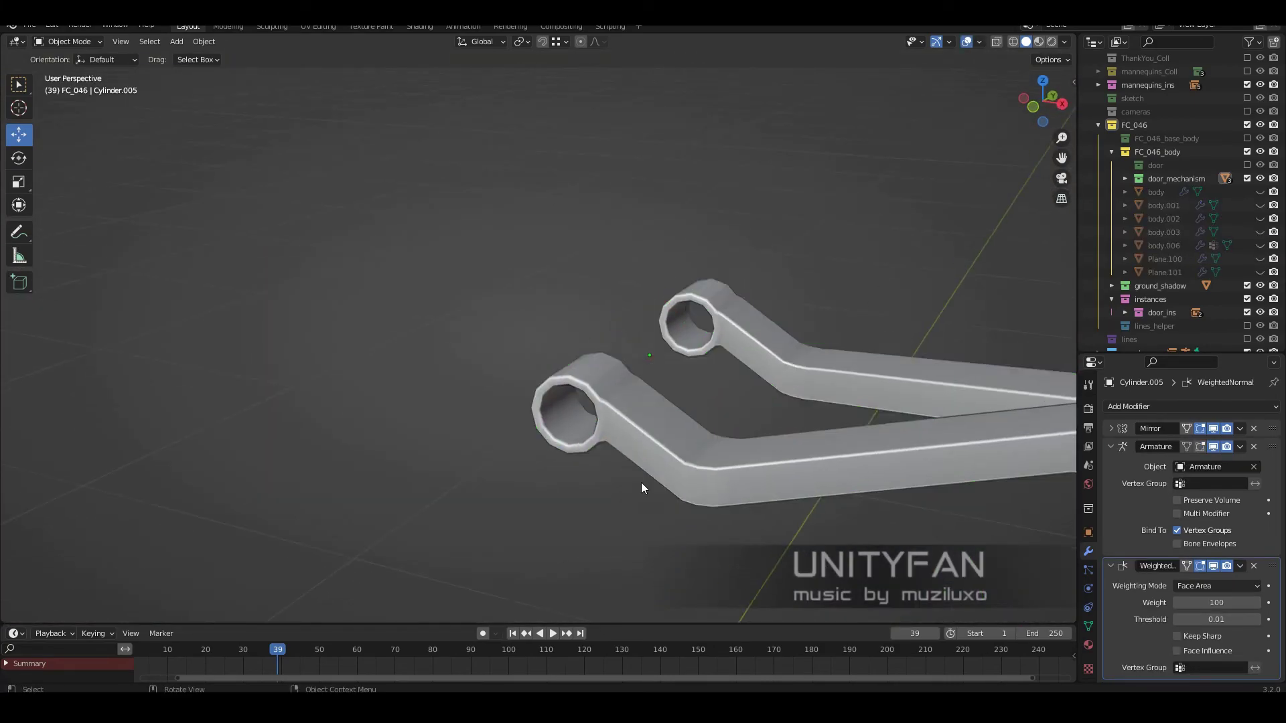
mouse_move(641, 482)
middle_down()
mouse_move(682, 457)
mouse_move(773, 489)
mouse_move(623, 472)
mouse_move(568, 449)
mouse_move(611, 429)
mouse_move(584, 441)
mouse_move(633, 476)
middle_up()
key(shift+a)
key(Escape)
scroll(576, 461, down, 3)
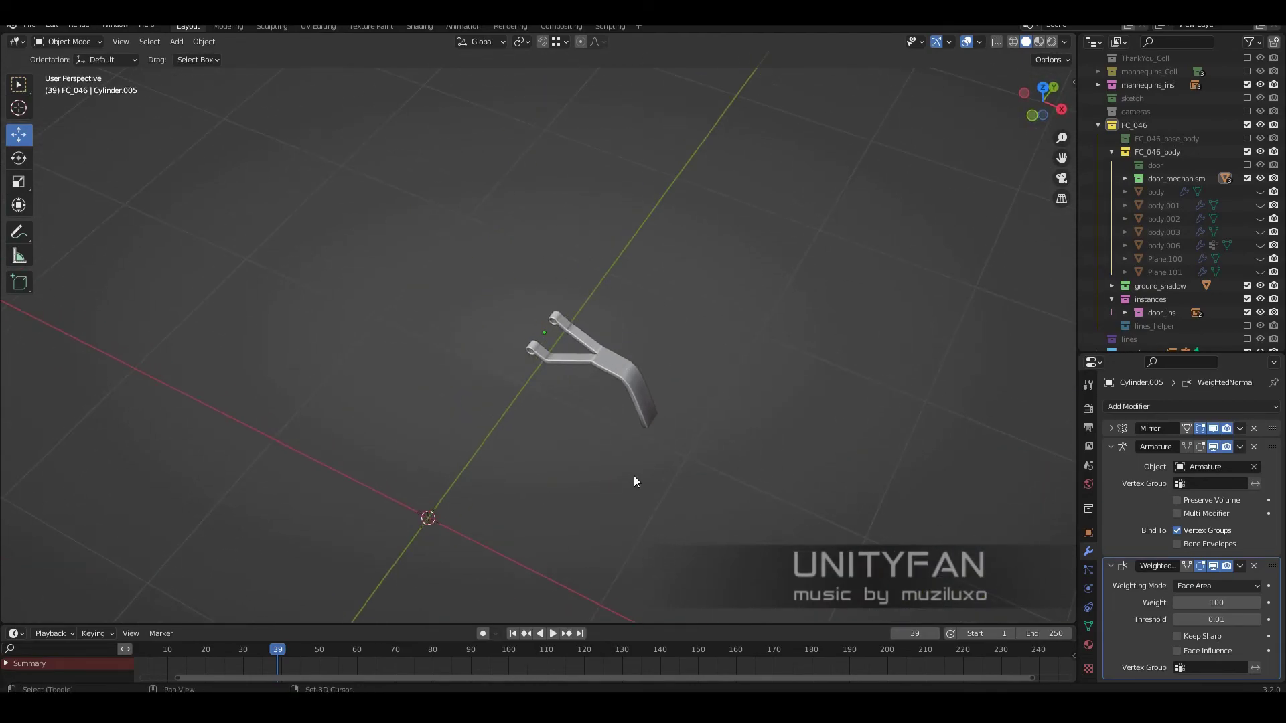
- Create a new collection inside FC_046 and add a cube to it
right_click(1115, 216)
click(1140, 247)
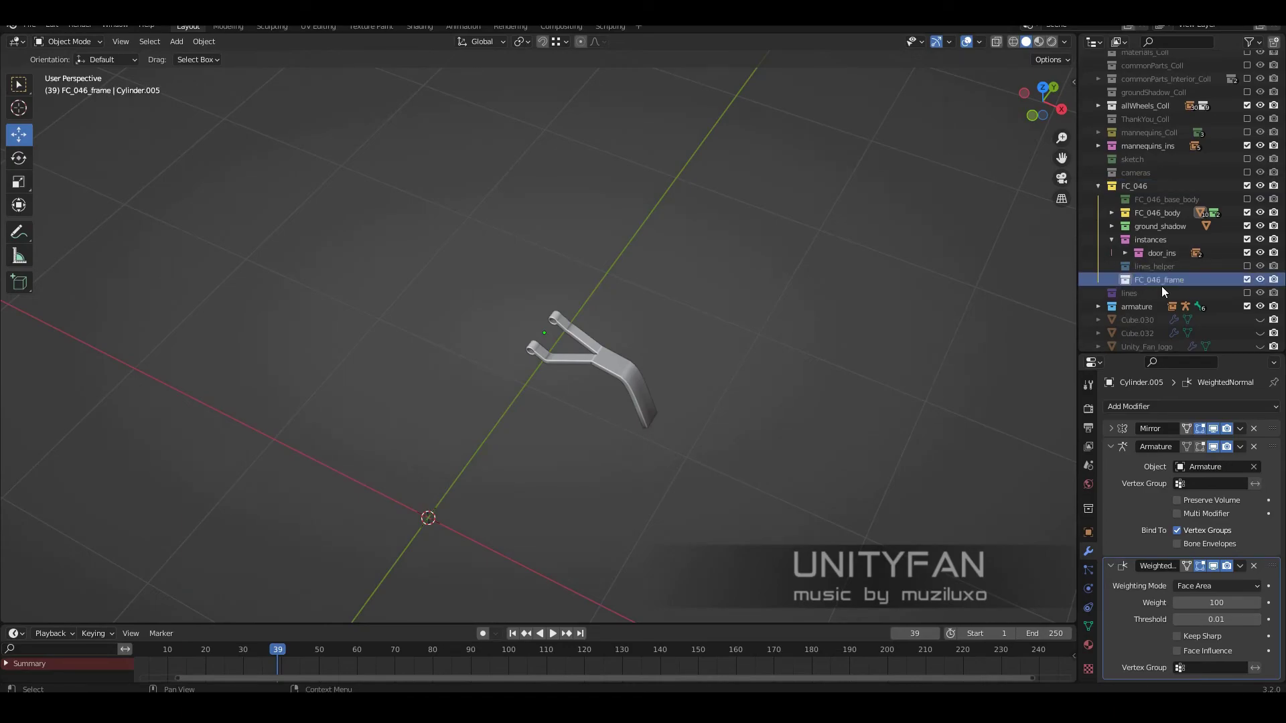
key(shift+a)
middle_drag(778, 493, 645, 324)
click(721, 381)
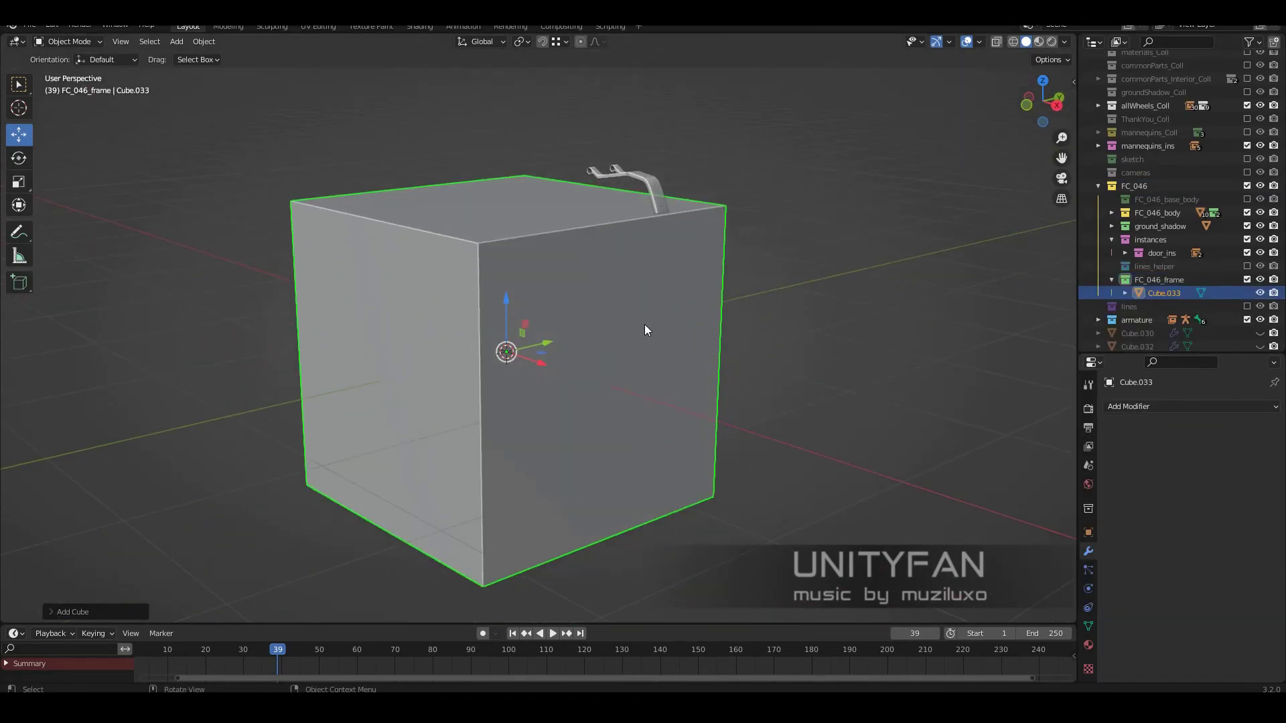
- Flatten the cube to zero Z thickness, making a plane, and rotate it in side view
key(Tab)
click(509, 207)
key(a)
key(s)
key(z)
key(0)
key(Return)
key(KP_3)
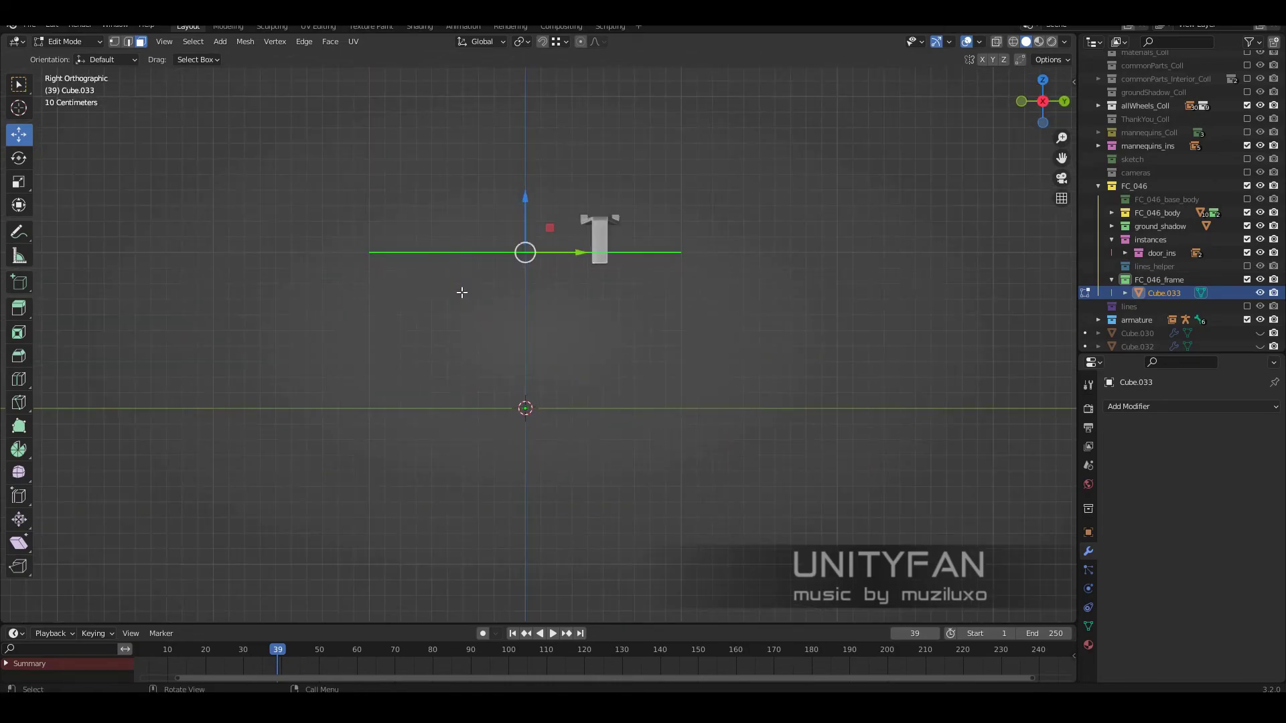
click(653, 231)
middle_drag(654, 231, 540, 362)
- Frame the Y-shaped hinge arm and select the tall plane beside it
click(605, 283)
key(KP_Decimal)
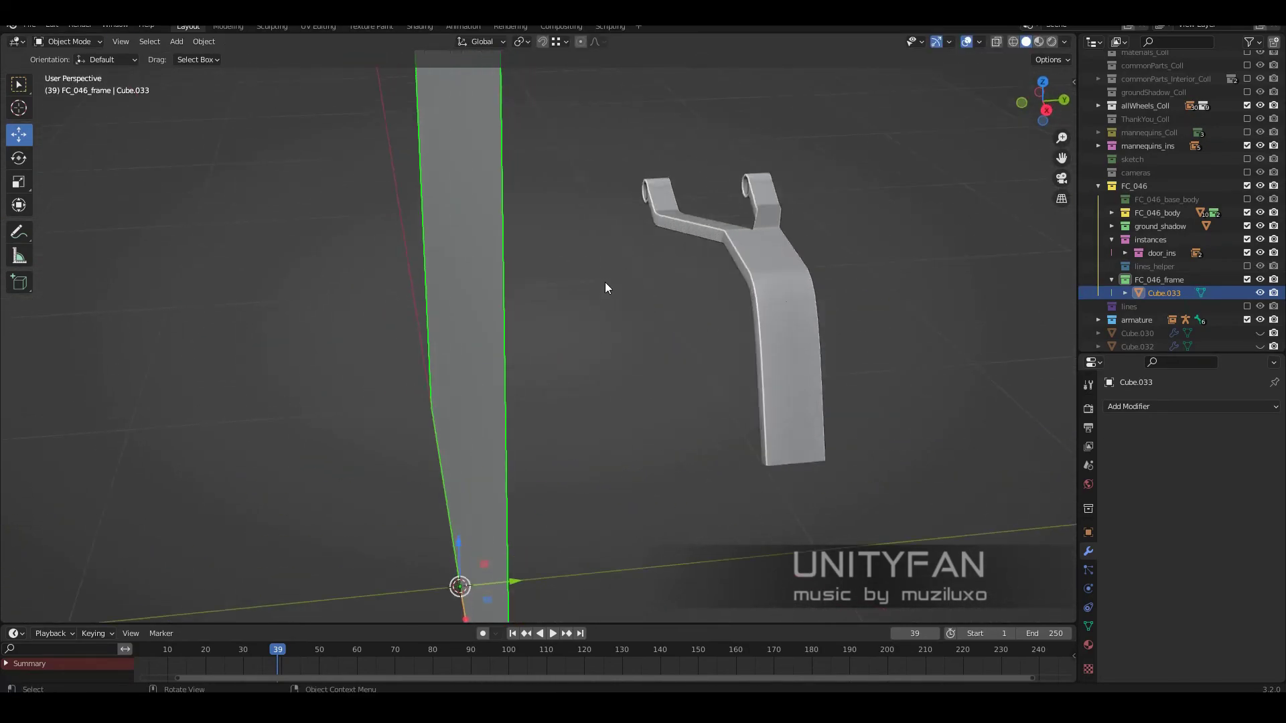
key(Tab)
key(Tab)
scroll(573, 349, down, 3)
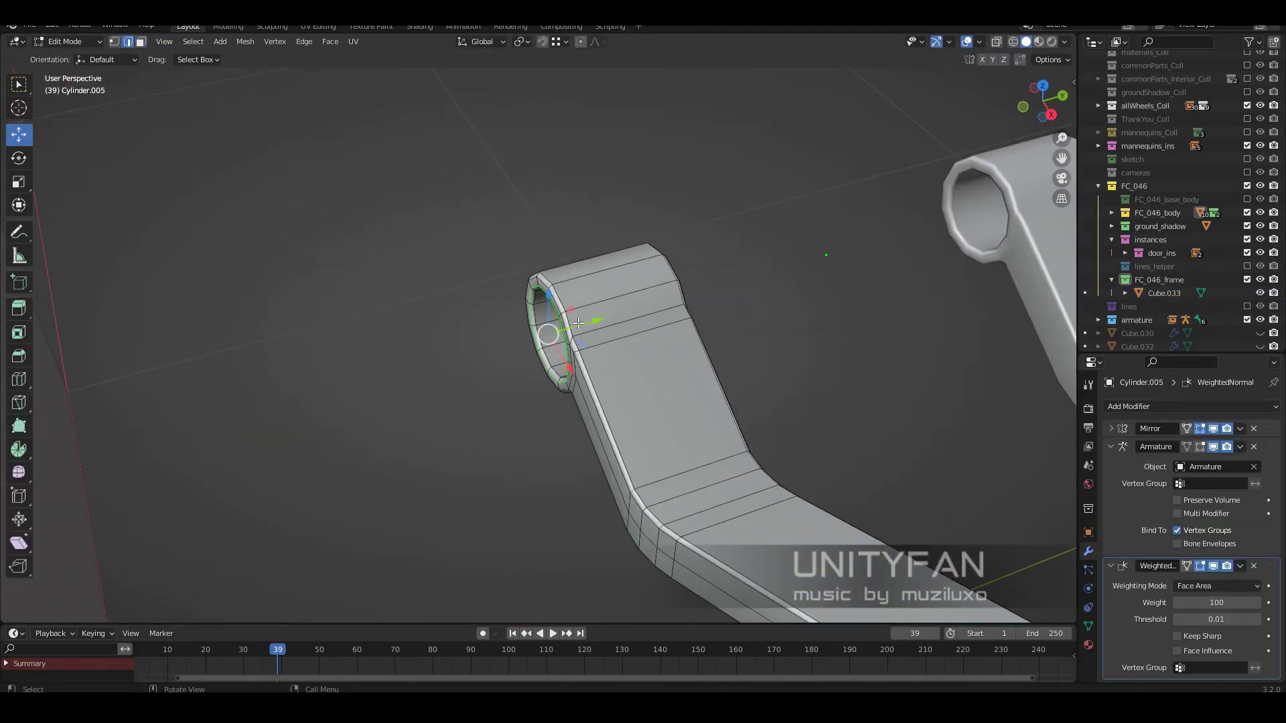
scroll(573, 349, down, 3)
middle_drag(573, 349, 452, 353)
click(453, 353)
- Inspect the hinge arm's end up close and reselect the tall plane beside it
scroll(581, 407, up, 5)
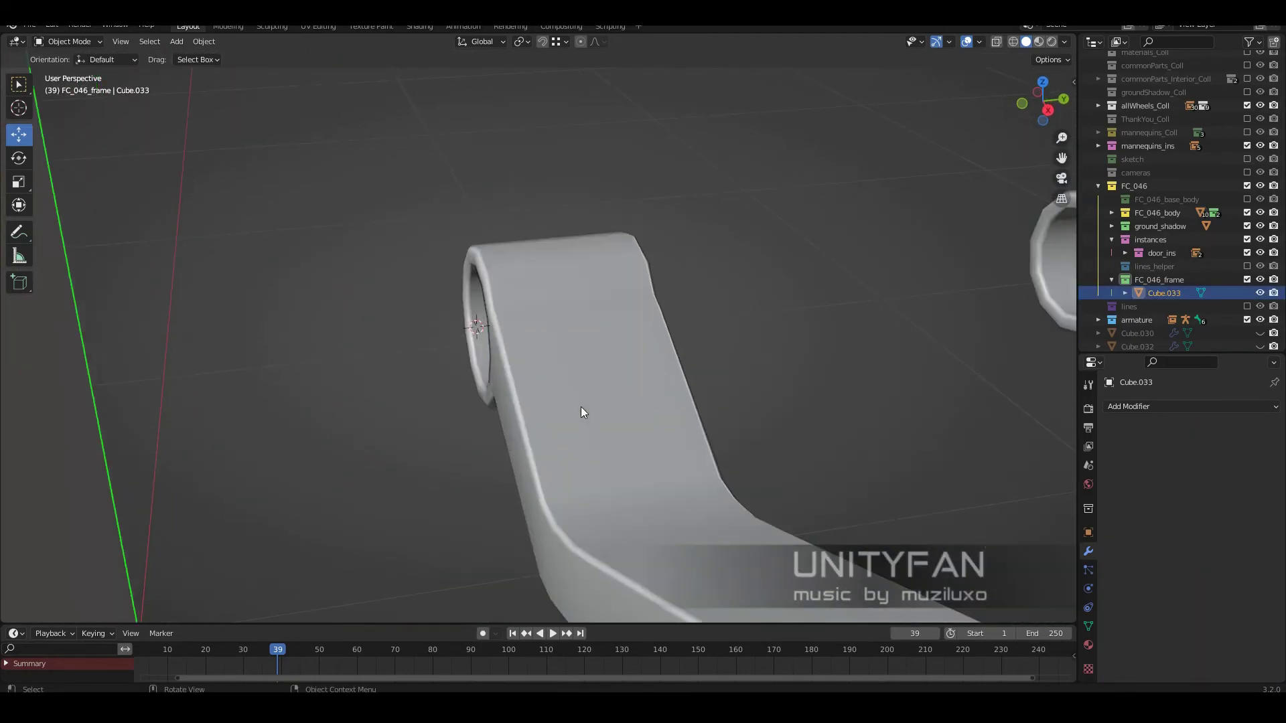
click(580, 407)
middle_drag(580, 407, 402, 376)
scroll(316, 374, down, 4)
middle_drag(317, 374, 462, 377)
click(462, 377)
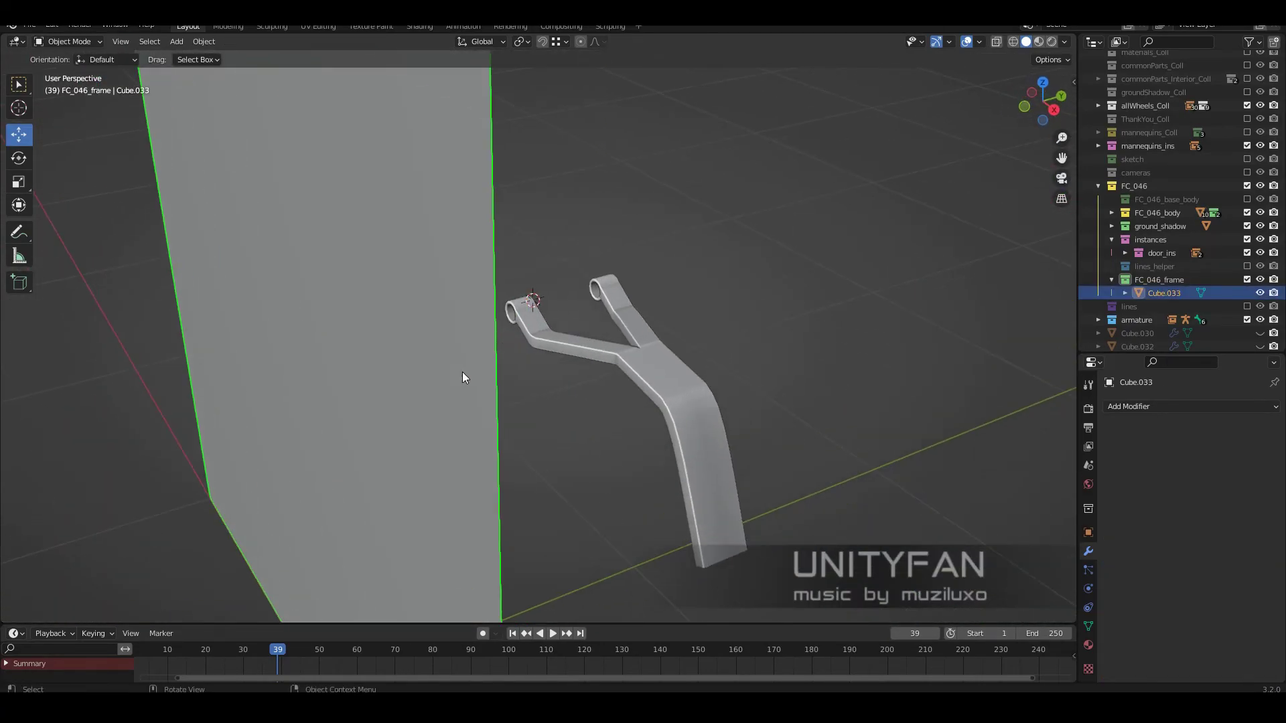
- Create a collection named FC_046_frame_sym nested inside FC_046_frame
click(1164, 282)
right_click(1156, 271)
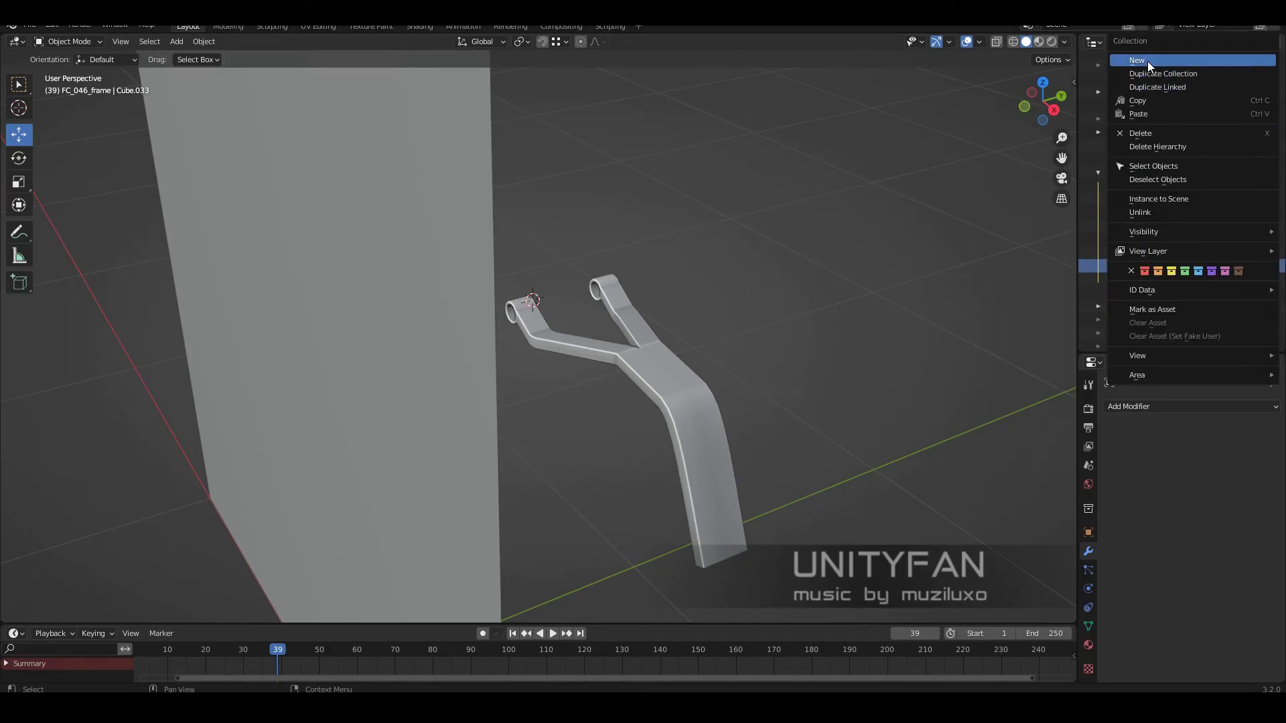
click(1148, 62)
double_click(1199, 266)
text(FC_046_frame_sym)
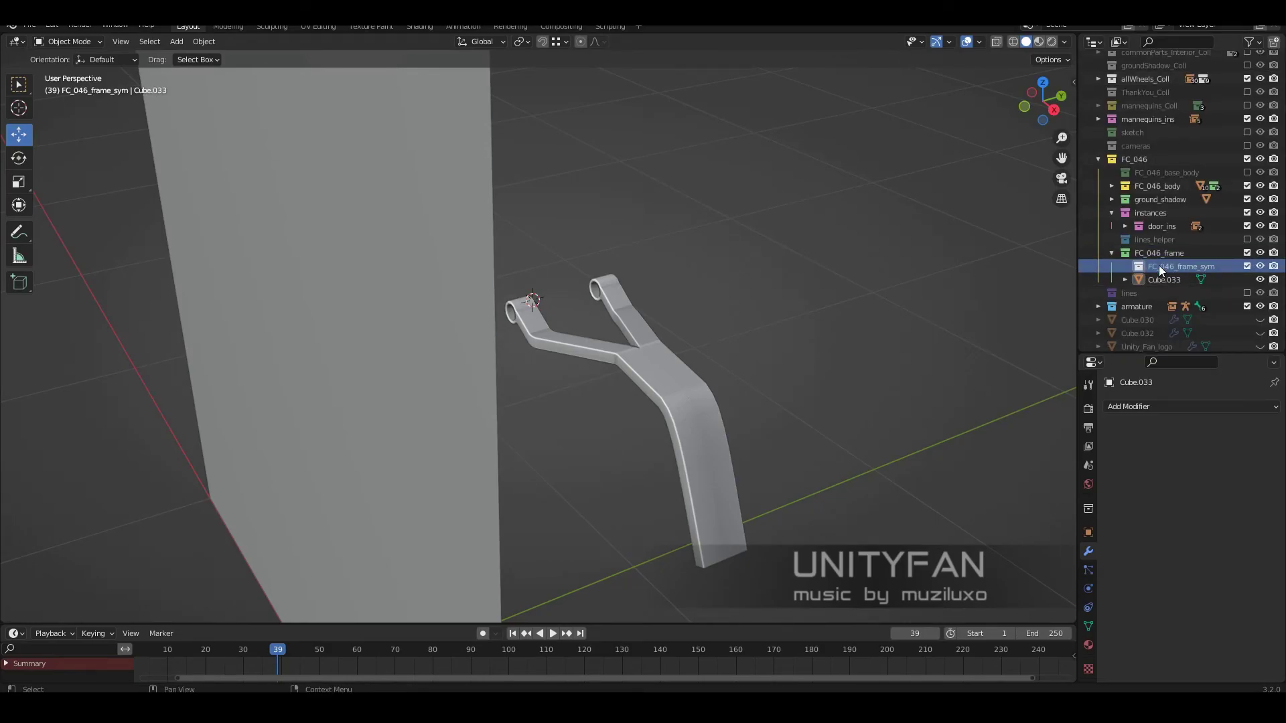
- Select the door arm Cylinder.005 and zoom the view in on it
click(483, 334)
middle_drag(484, 334, 580, 377)
click(580, 378)
scroll(509, 300, up, 5)
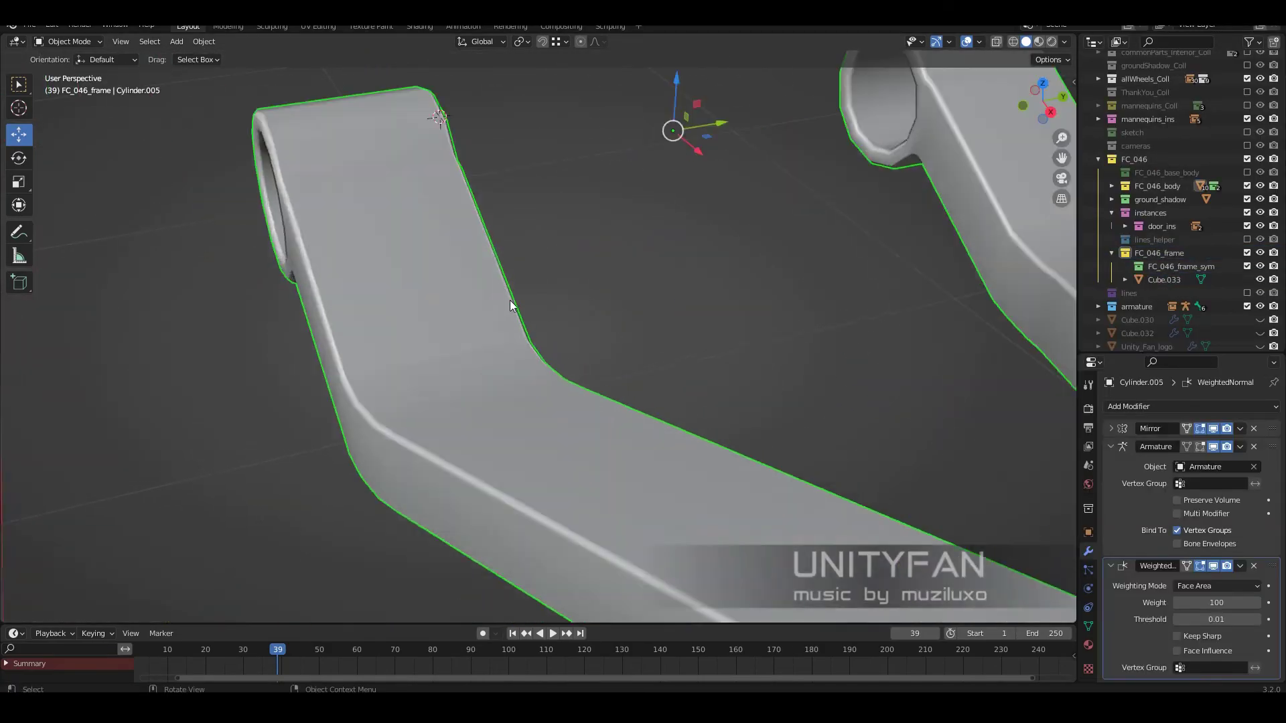
key(Tab)
scroll(612, 377, up, 2)
key(Tab)
scroll(529, 404, down, 3)
scroll(493, 387, down, 2)
- Add a cube beside the arm and scale it down in Edit Mode
scroll(701, 334, up, 4)
key(shift+a)
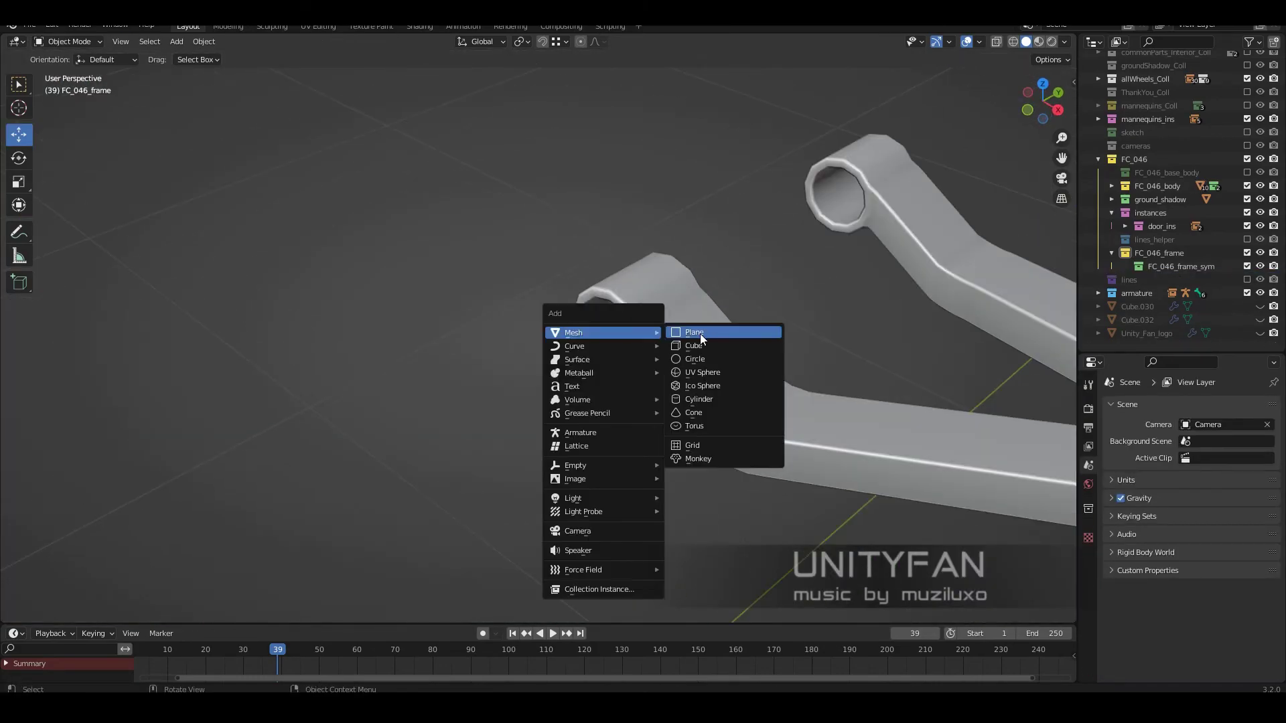
click(699, 336)
scroll(697, 347, down, 6)
key(Tab)
key(s)
click(623, 374)
scroll(623, 374, up, 6)
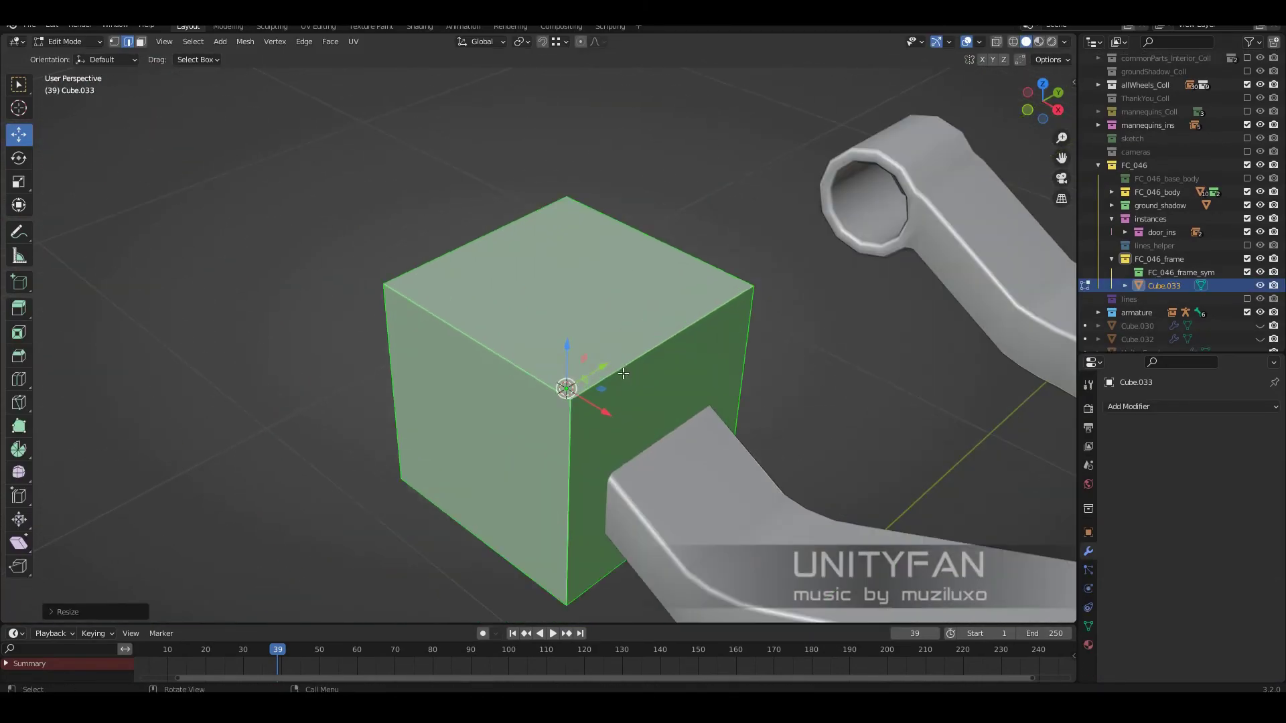
- Delete faces to leave an open box and add a loop cut across it
key(x)
mouse_move(650, 443)
middle_down()
mouse_move(533, 279)
mouse_move(440, 358)
mouse_move(550, 339)
mouse_move(469, 356)
mouse_move(422, 301)
mouse_move(690, 416)
mouse_move(430, 324)
mouse_move(566, 362)
middle_up()
click(533, 279)
click(469, 355)
key(2)
key(ctrl+r)
click(445, 350)
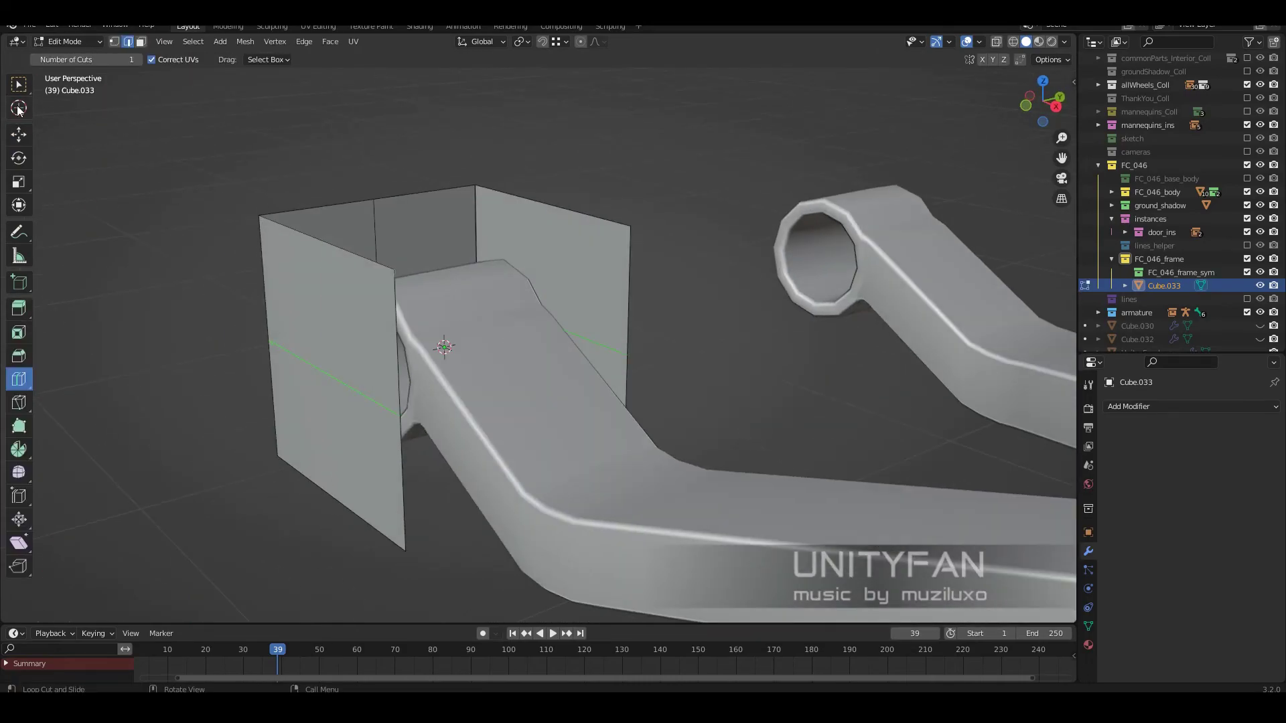
- Add a Mirror modifier mirroring along Y and Z instead of X
middle_drag(420, 370, 425, 339)
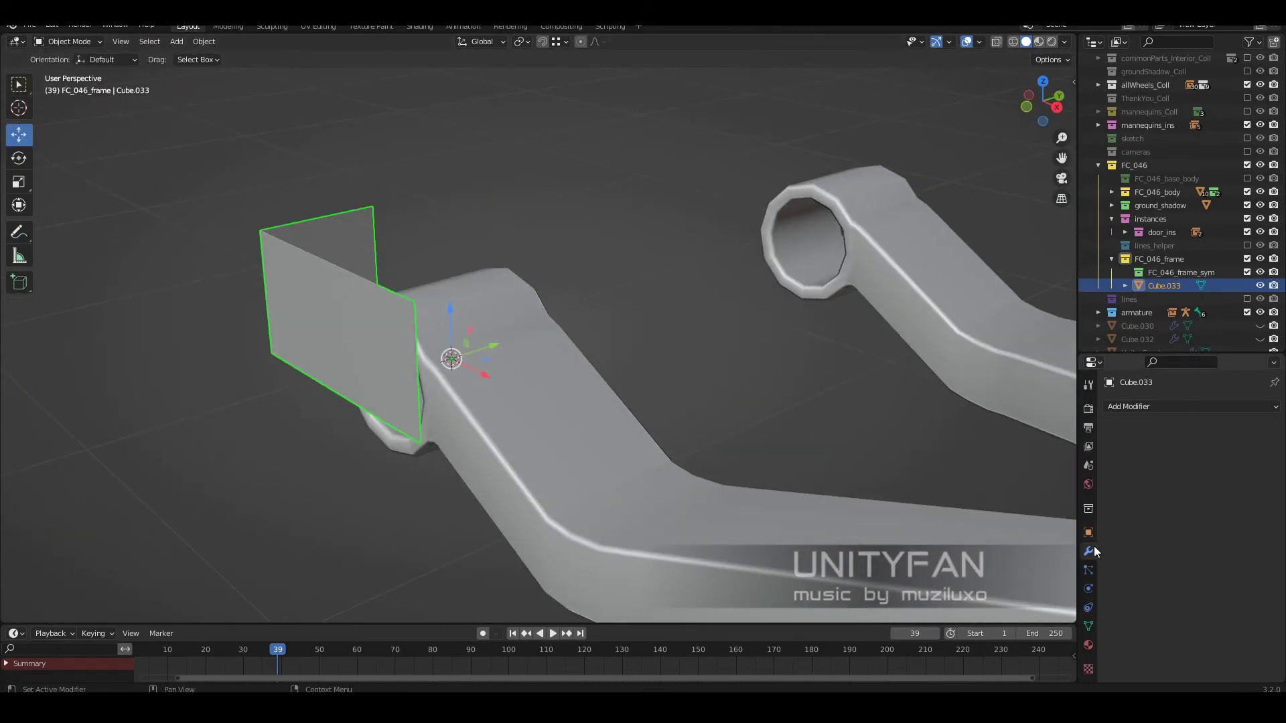
click(1192, 406)
click(1011, 264)
click(1216, 449)
click(1246, 449)
click(1186, 448)
- Add a Solidify modifier of 0.004 m with Even Thickness, and apply the scale
click(1192, 406)
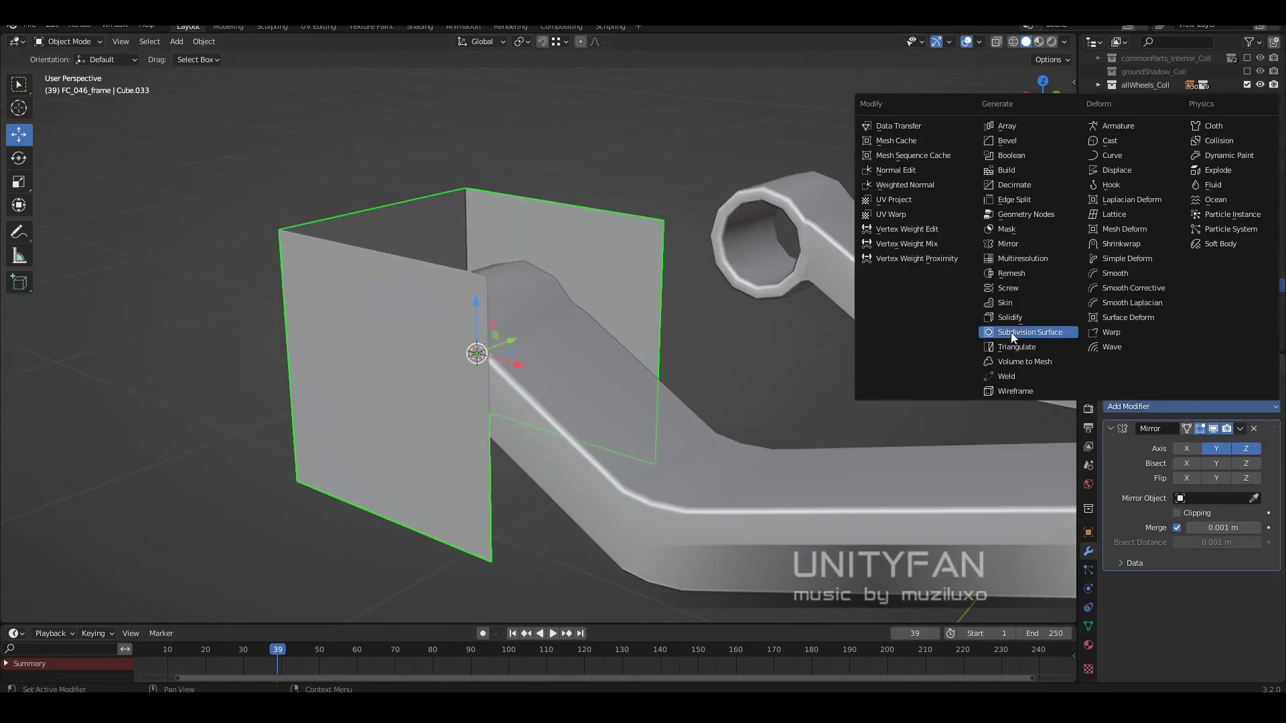
click(1011, 332)
click(1214, 617)
middle_drag(536, 348, 416, 330)
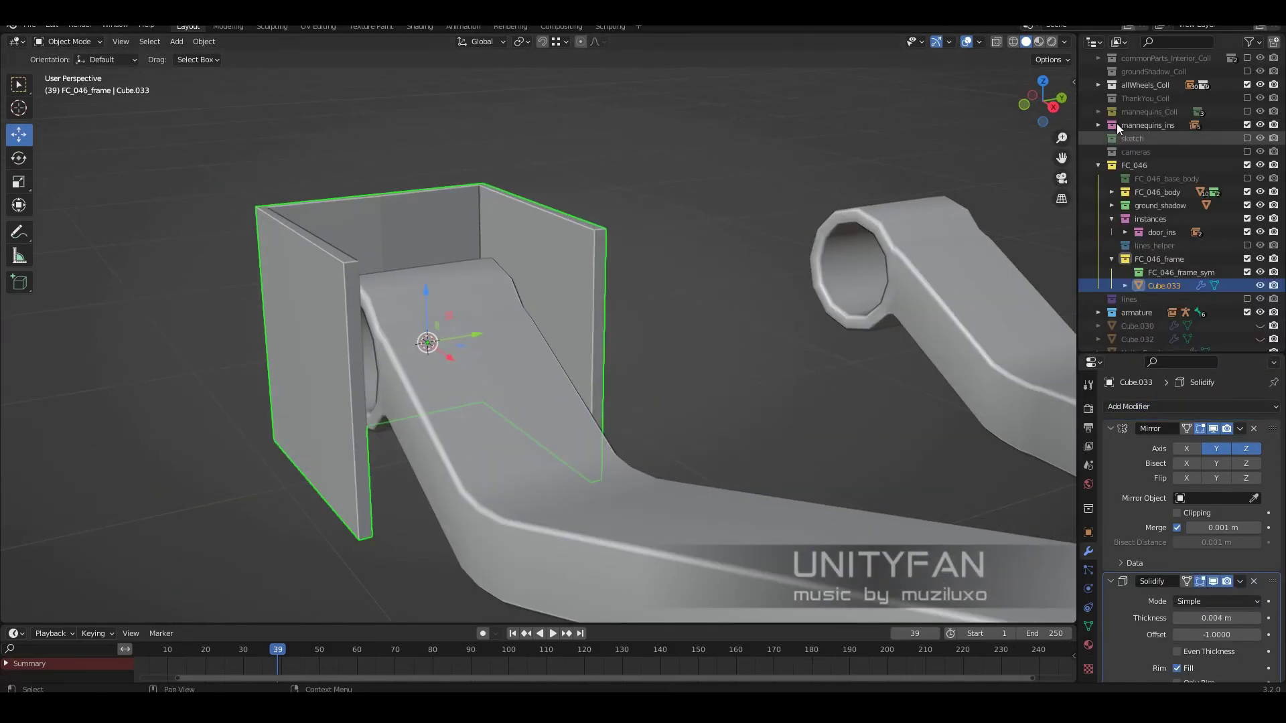
key(ctrl+a)
click(1215, 645)
middle_drag(598, 356, 529, 335)
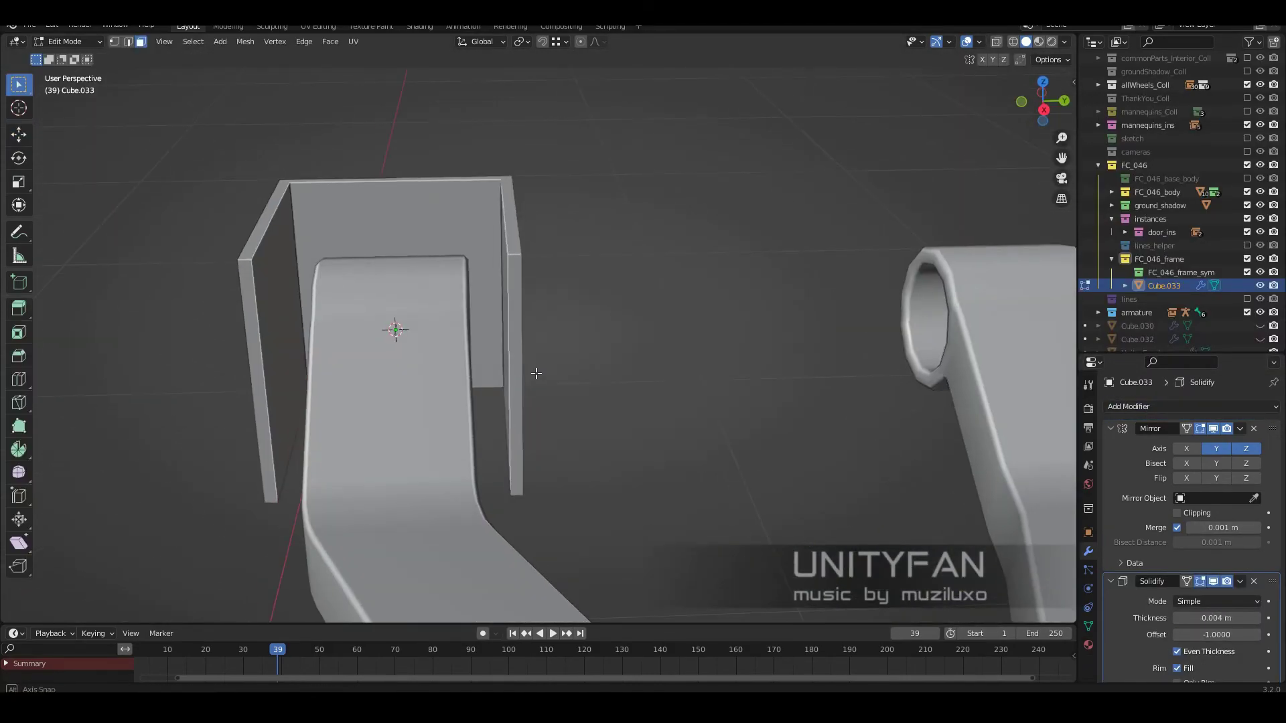
- Add a circle and orient it to face the bracket wall
key(shift+a)
click(670, 386)
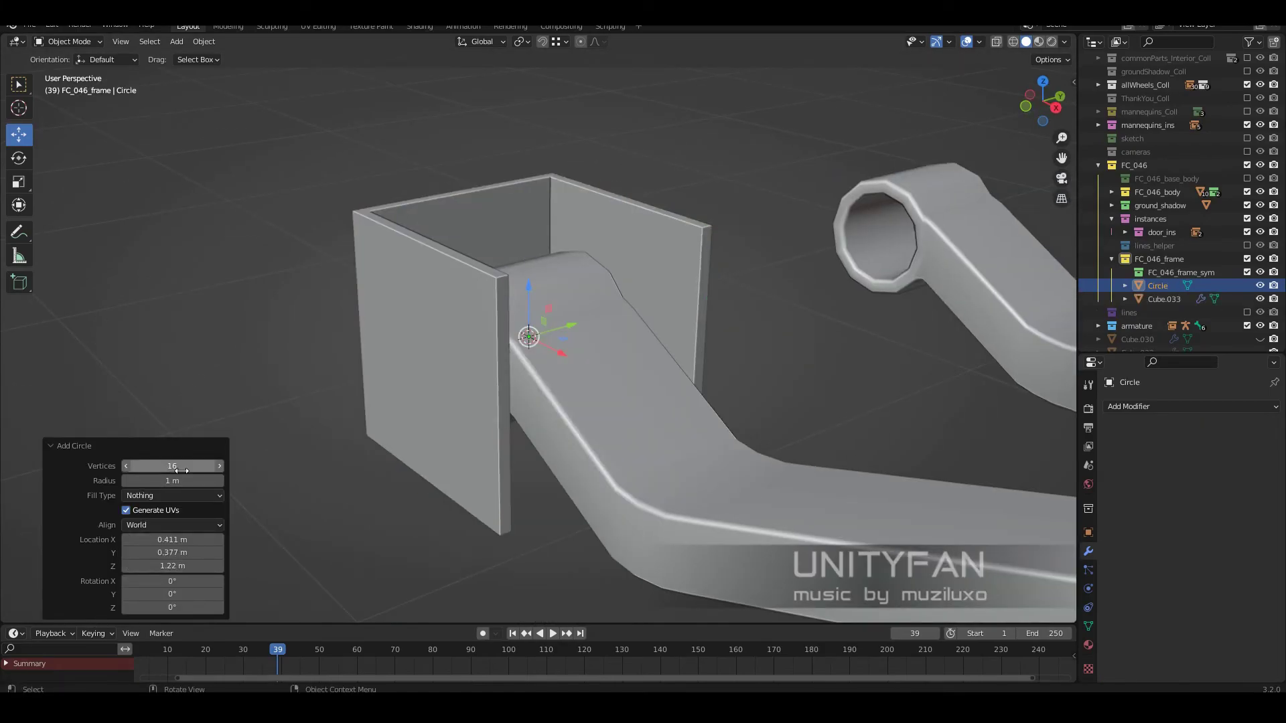
scroll(869, 466, down, 5)
scroll(869, 466, up, 4)
key(s)
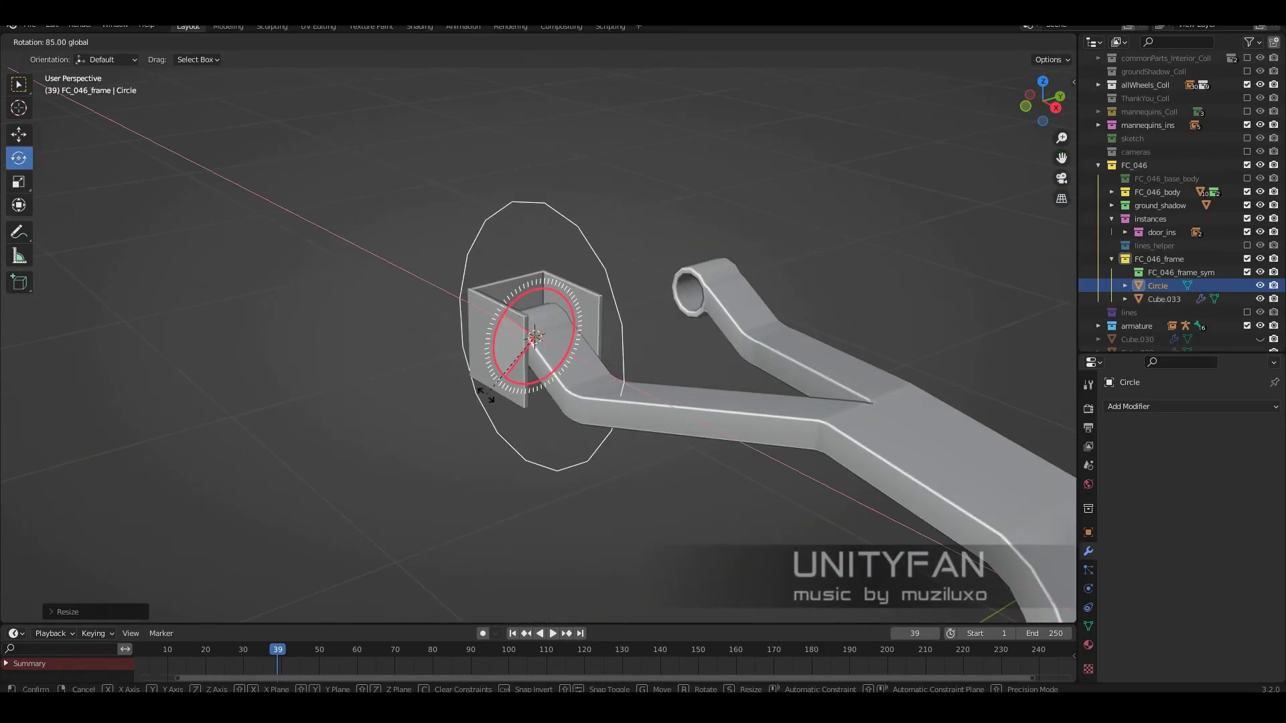
click(487, 395)
scroll(504, 375, up, 3)
scroll(551, 443, up, 3)
- Reshape the bracket's left wall in top view using a new edge loop
click(550, 444)
key(KP_7)
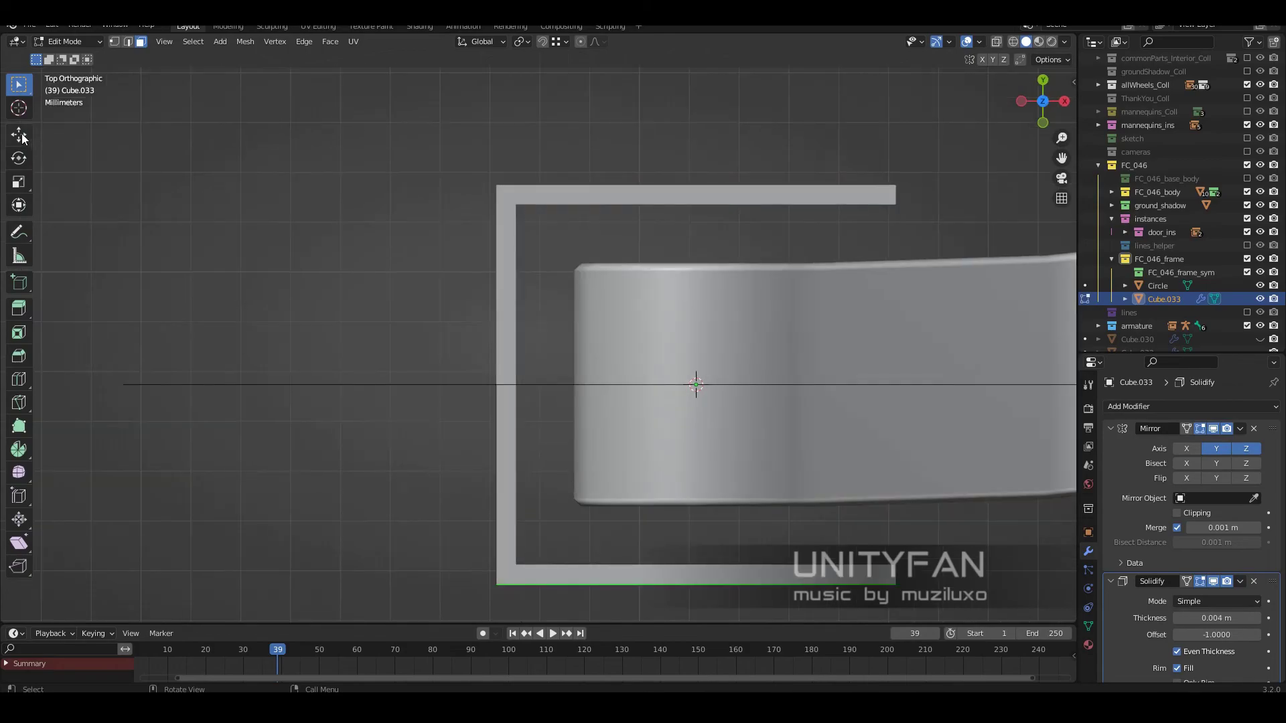
key(g)
mouse_move(533, 436)
middle_down()
mouse_move(501, 328)
mouse_move(358, 304)
mouse_move(400, 285)
middle_up()
key(shift+space)
key(ctrl+r)
right_click(357, 304)
click(358, 304)
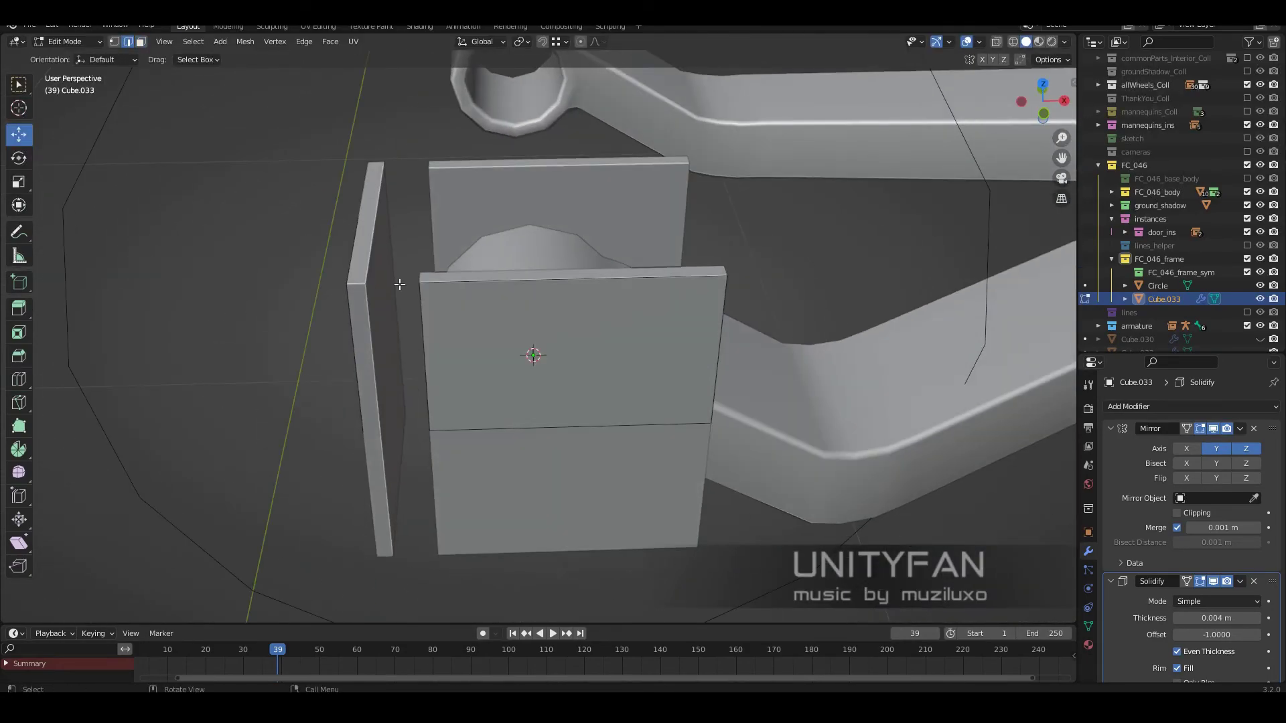
click(416, 368)
mouse_move(416, 368)
middle_down()
mouse_move(431, 267)
mouse_move(333, 324)
mouse_move(646, 361)
mouse_move(636, 321)
middle_up()
key(Tab)
- Snap the circle onto the arm's pivot and resize it to fit in front view
click(714, 360)
click(562, 41)
click(524, 352)
middle_drag(524, 353, 733, 419)
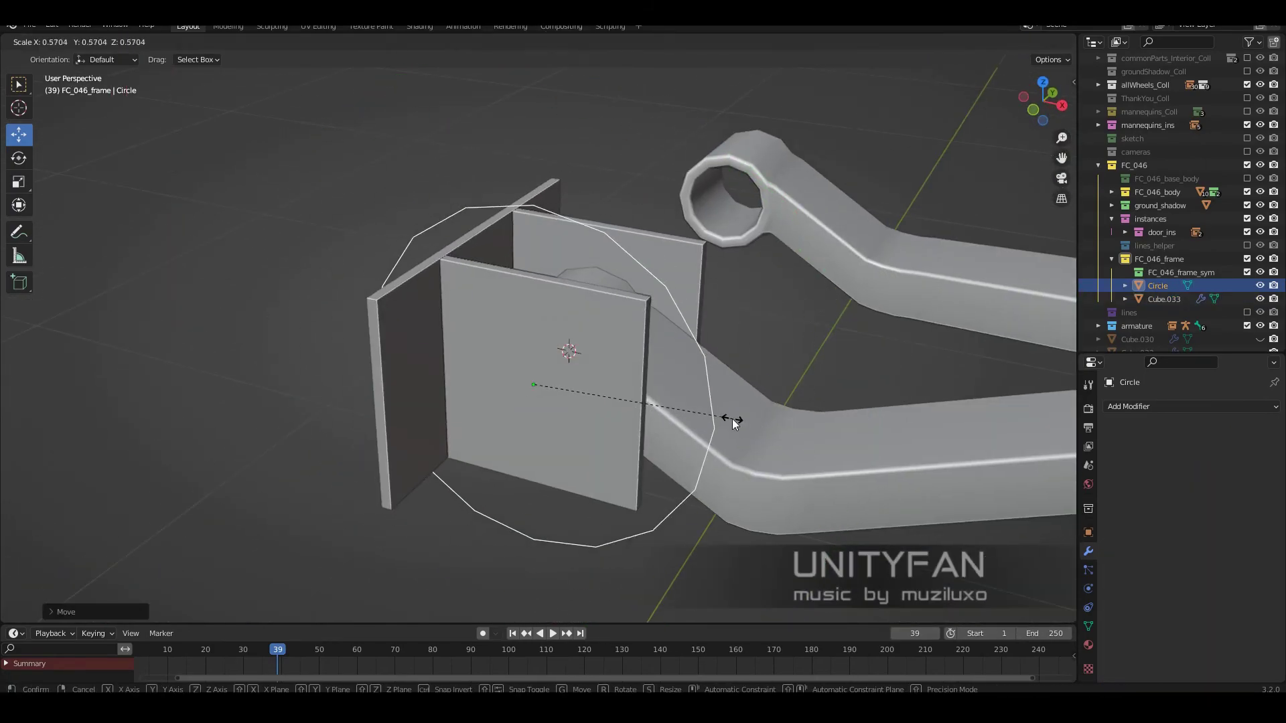
key(KP_1)
key(s)
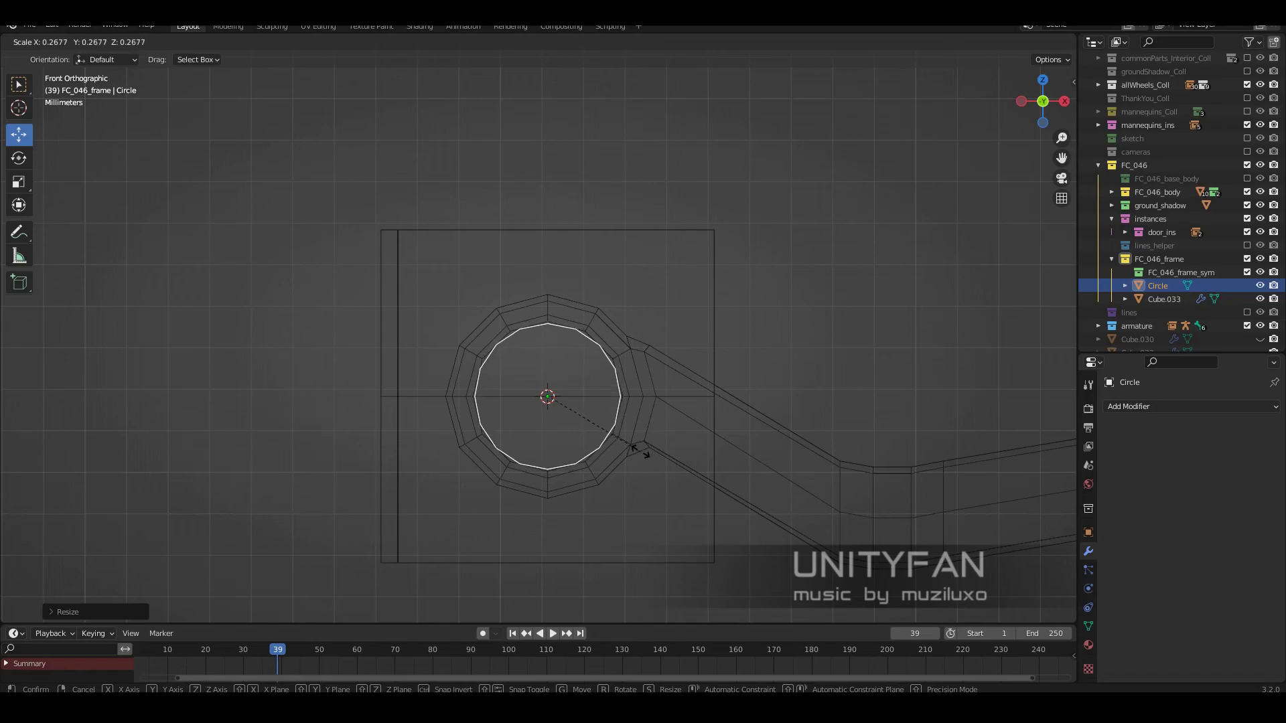
click(643, 453)
middle_drag(643, 453, 734, 422)
- Knife-project the circle onto the bracket wall and delete the face to leave a hole
click(734, 422)
key(Tab)
scroll(637, 399, up, 3)
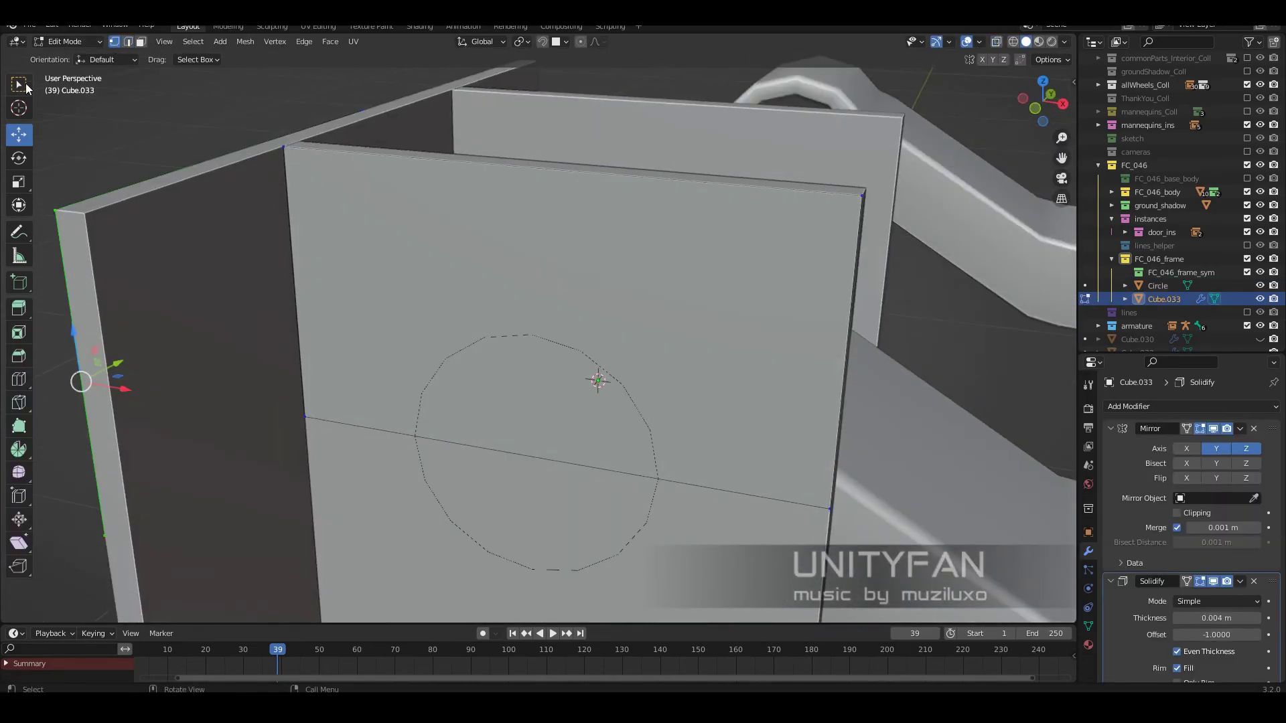
key(k)
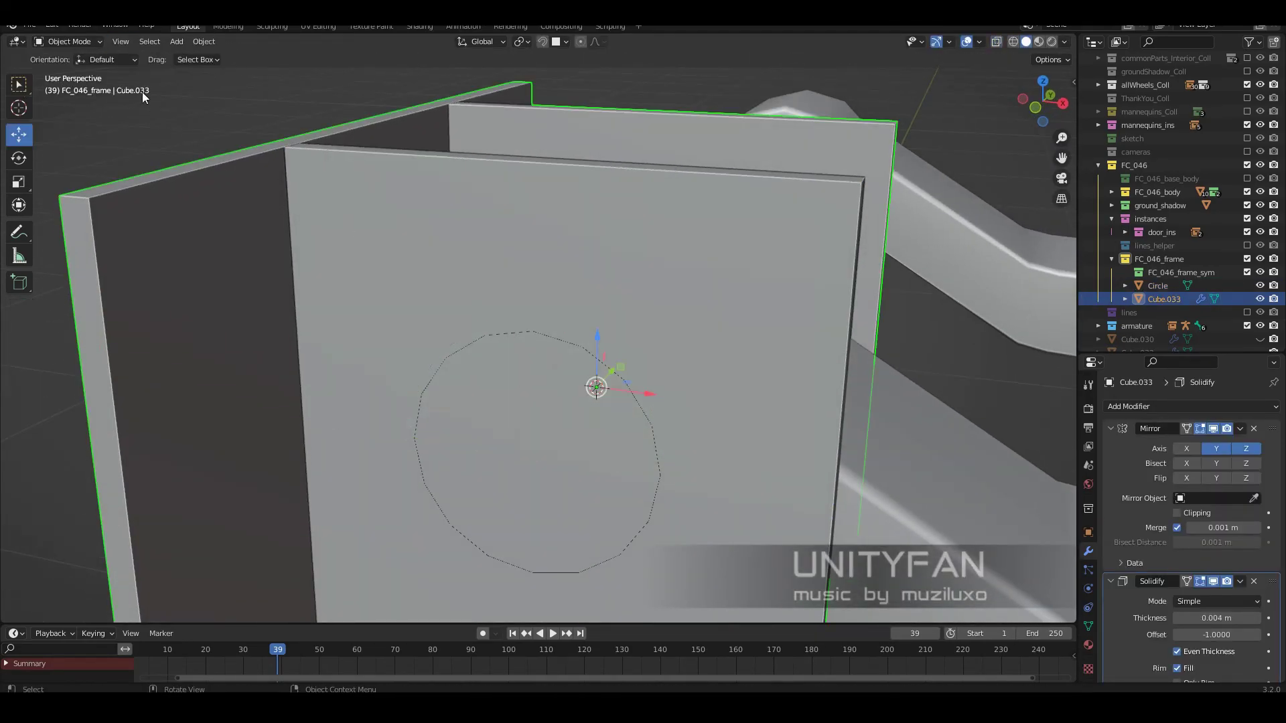
key(Delete)
scroll(526, 443, down, 3)
scroll(526, 402, up, 3)
- Adjust the bracket's vertices into side flanges and inspect the holed bracket
key(1)
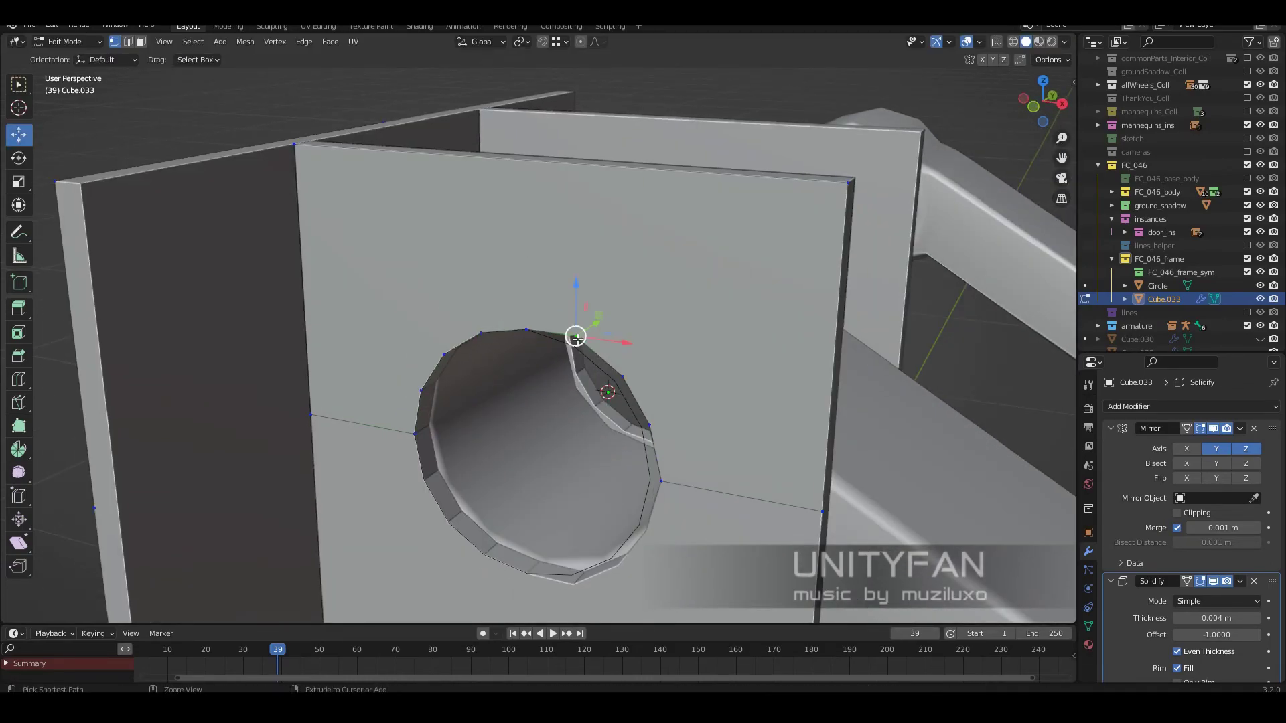
key(Tab)
scroll(675, 490, down, 4)
mouse_move(675, 490)
middle_down()
mouse_move(576, 361)
mouse_move(523, 363)
middle_up()
scroll(641, 474, up, 4)
scroll(1143, 655, down, 3)
key(Tab)
key(Tab)
scroll(523, 363, down, 3)
- Place a linked duplicate of the bracket on the second door arm
click(643, 402)
key(Tab)
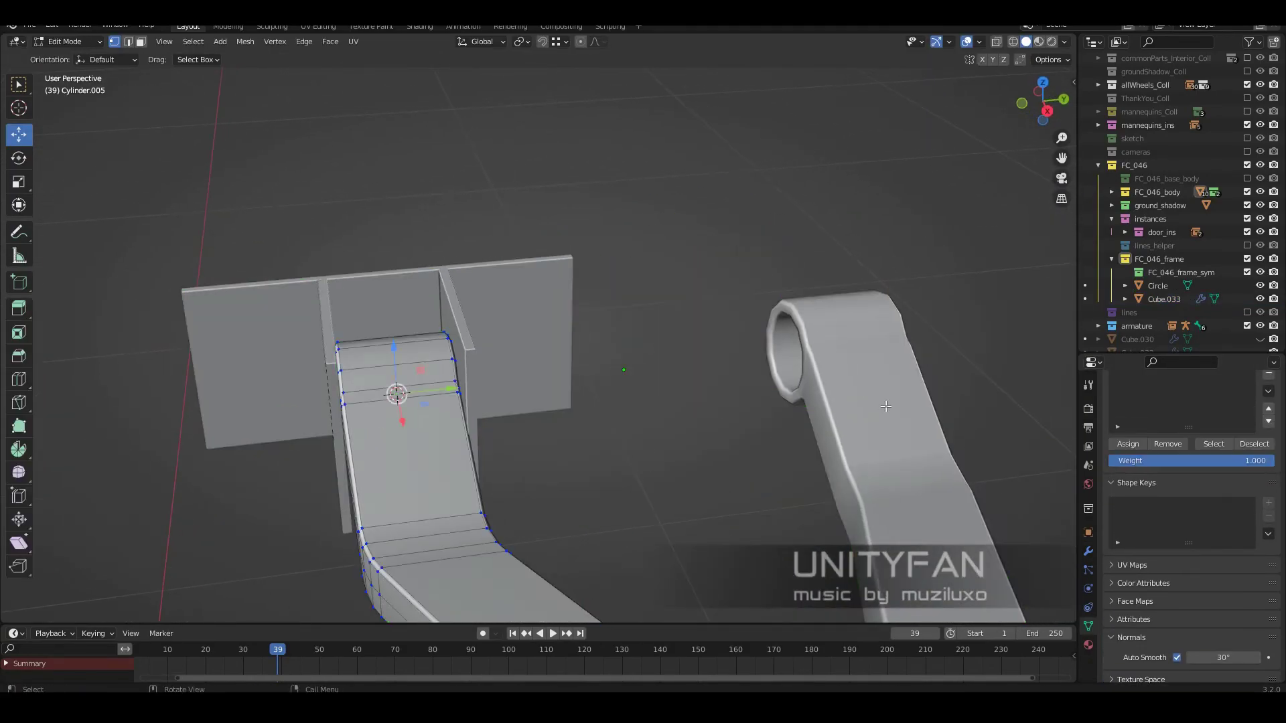
middle_drag(643, 402, 619, 424)
key(Tab)
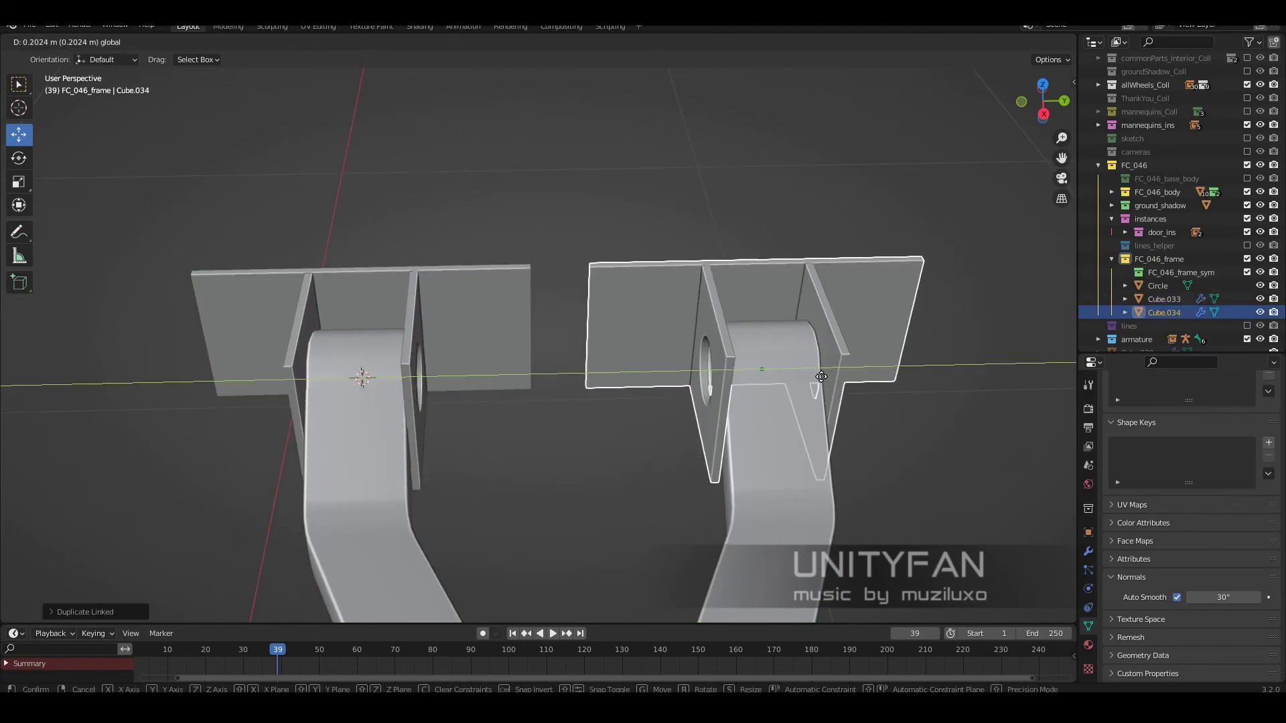
click(821, 376)
middle_drag(632, 316, 740, 322)
- Switch to Material Preview and put the helper circle in a red-tagged, excluded helpers collection
key(z)
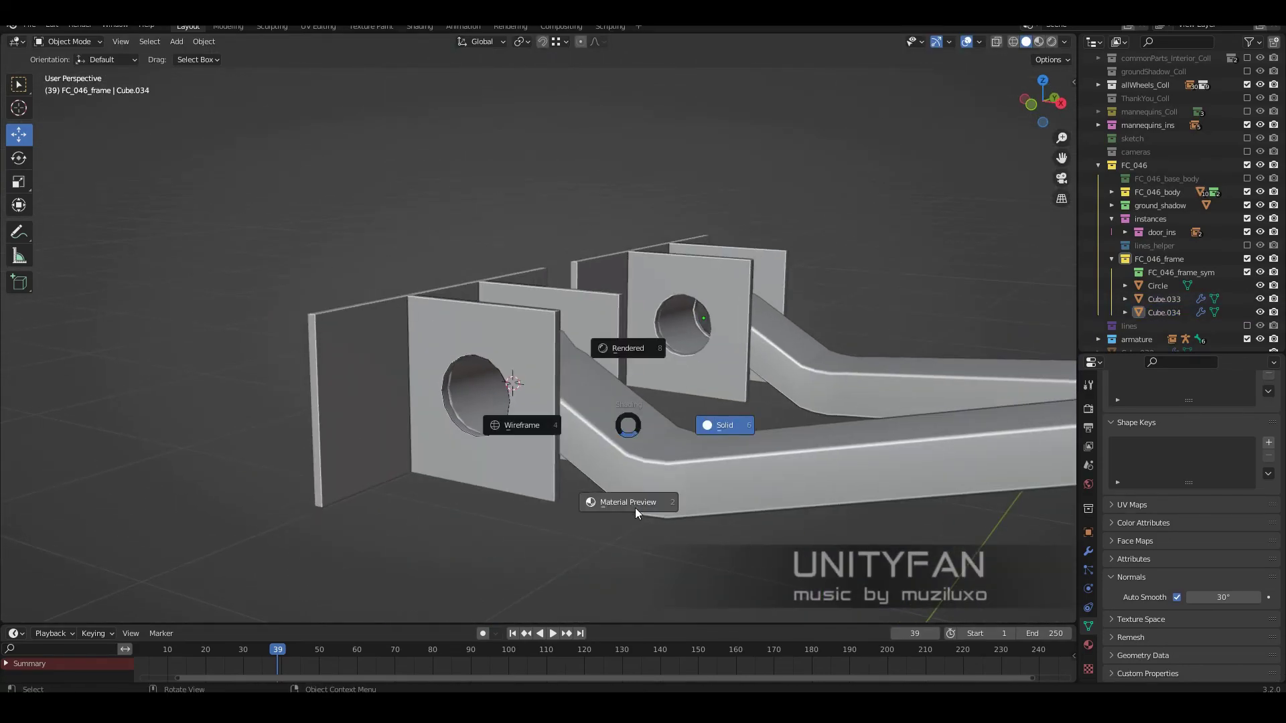
click(637, 513)
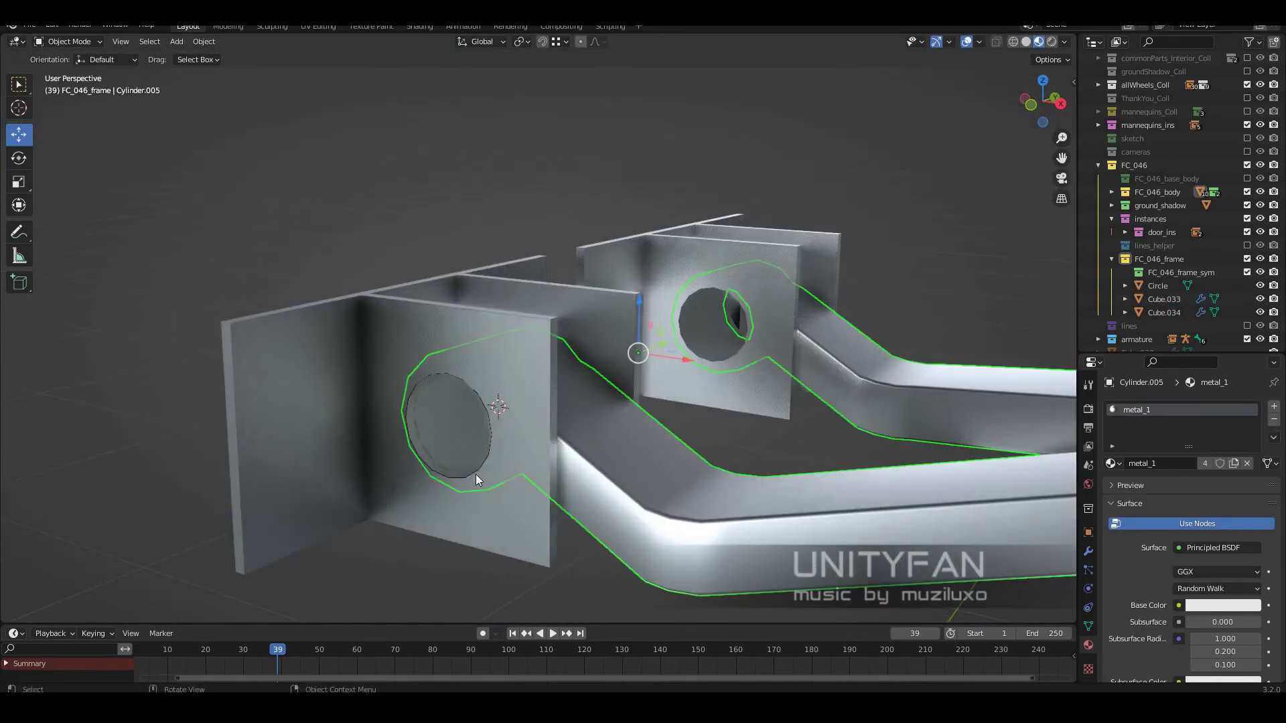
click(476, 474)
key(KP_Decimal)
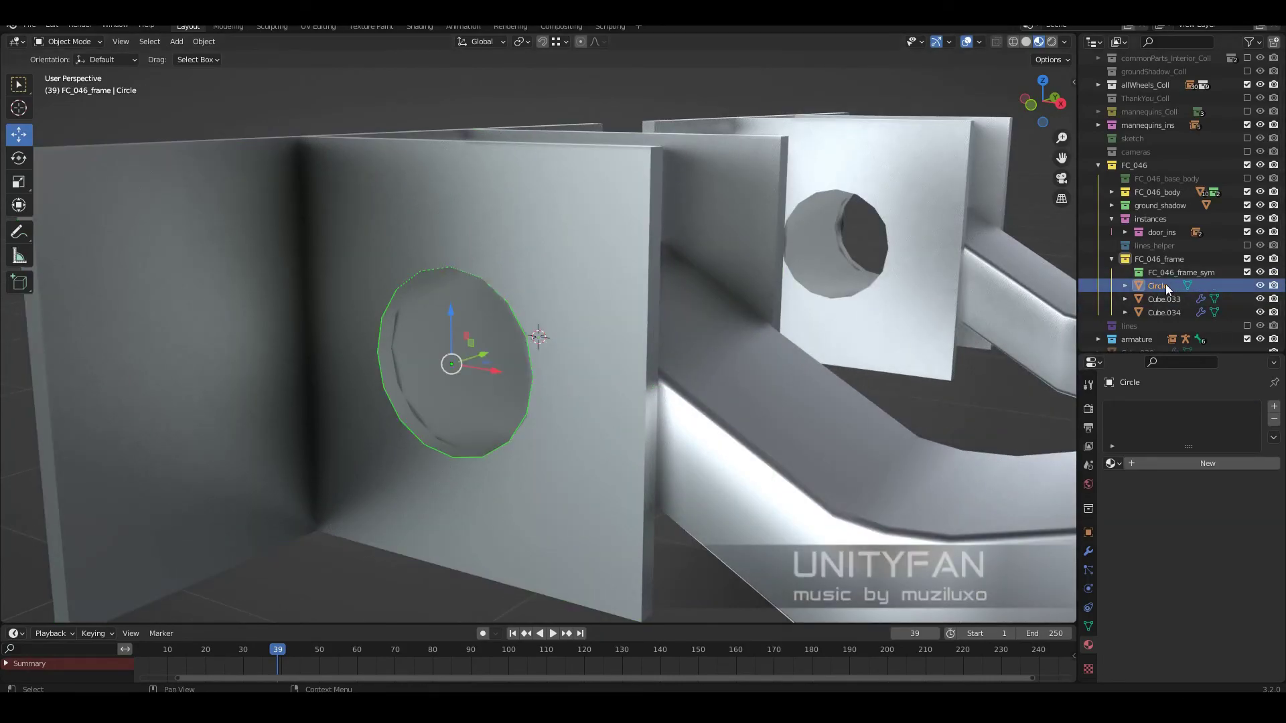
click(1098, 166)
click(1130, 299)
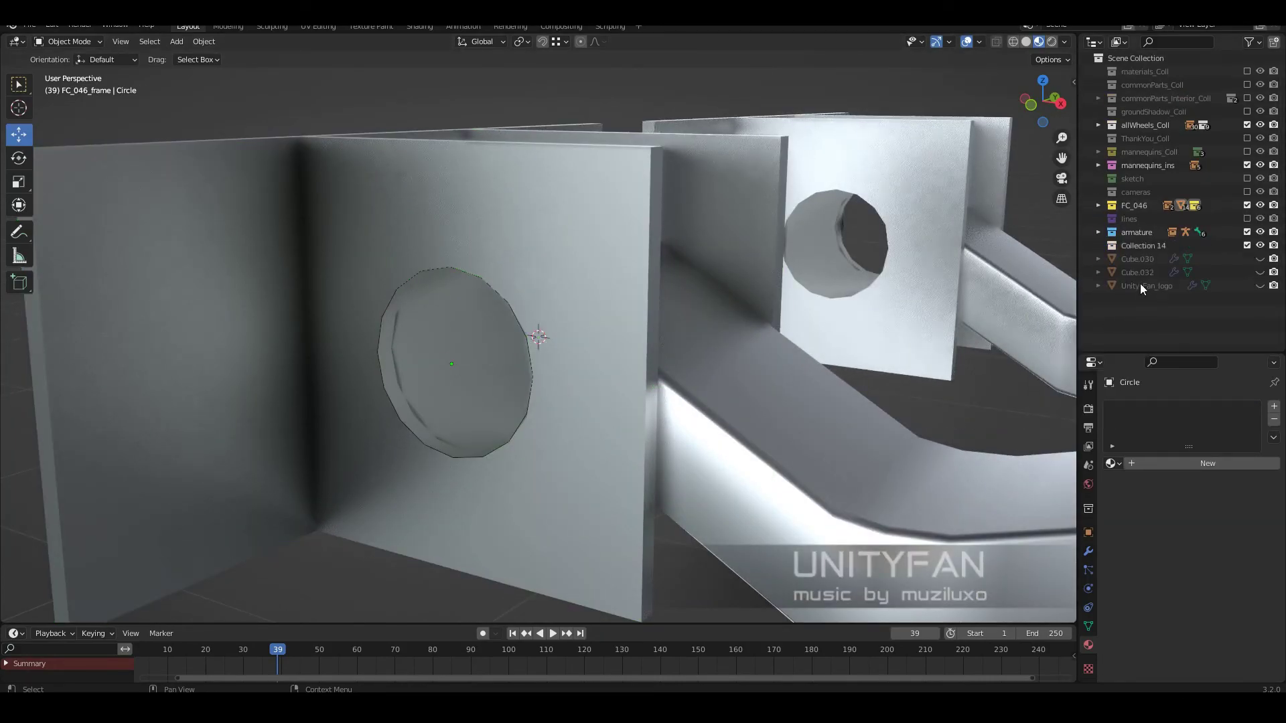
right_click(1143, 247)
click(1175, 265)
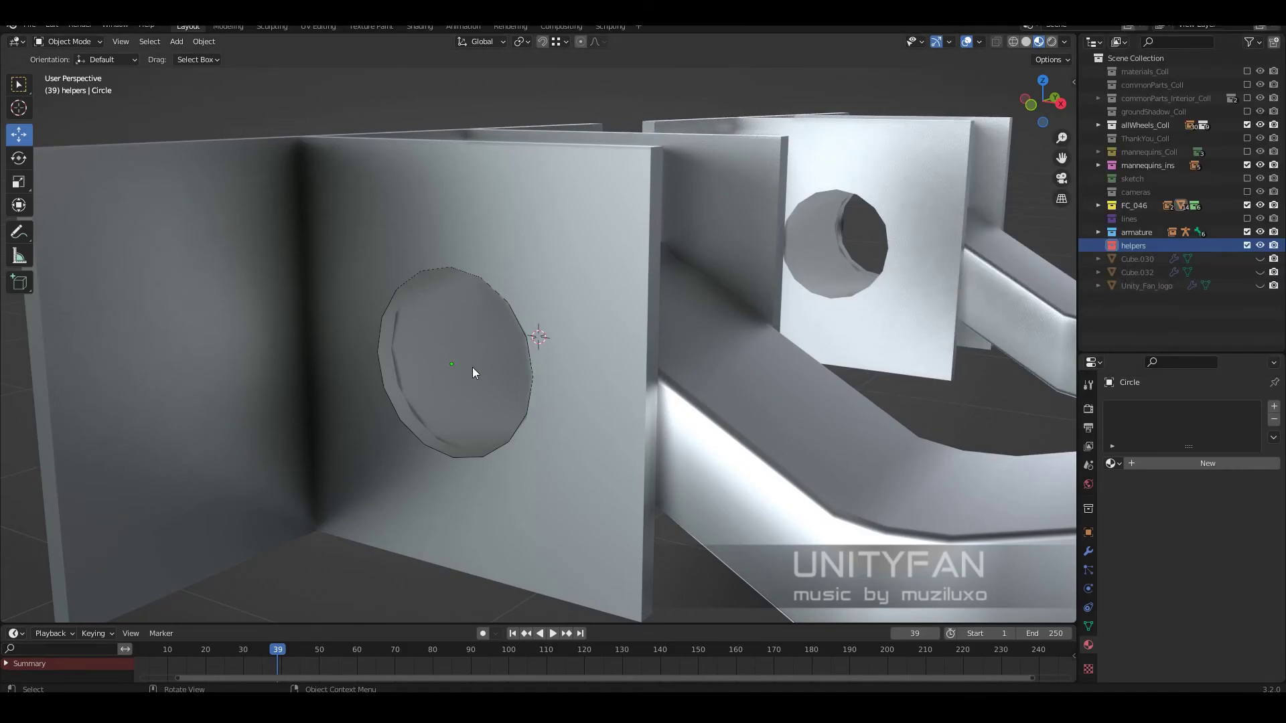
click(1247, 245)
- Select the bracket and enter Edit Mode on it
click(580, 299)
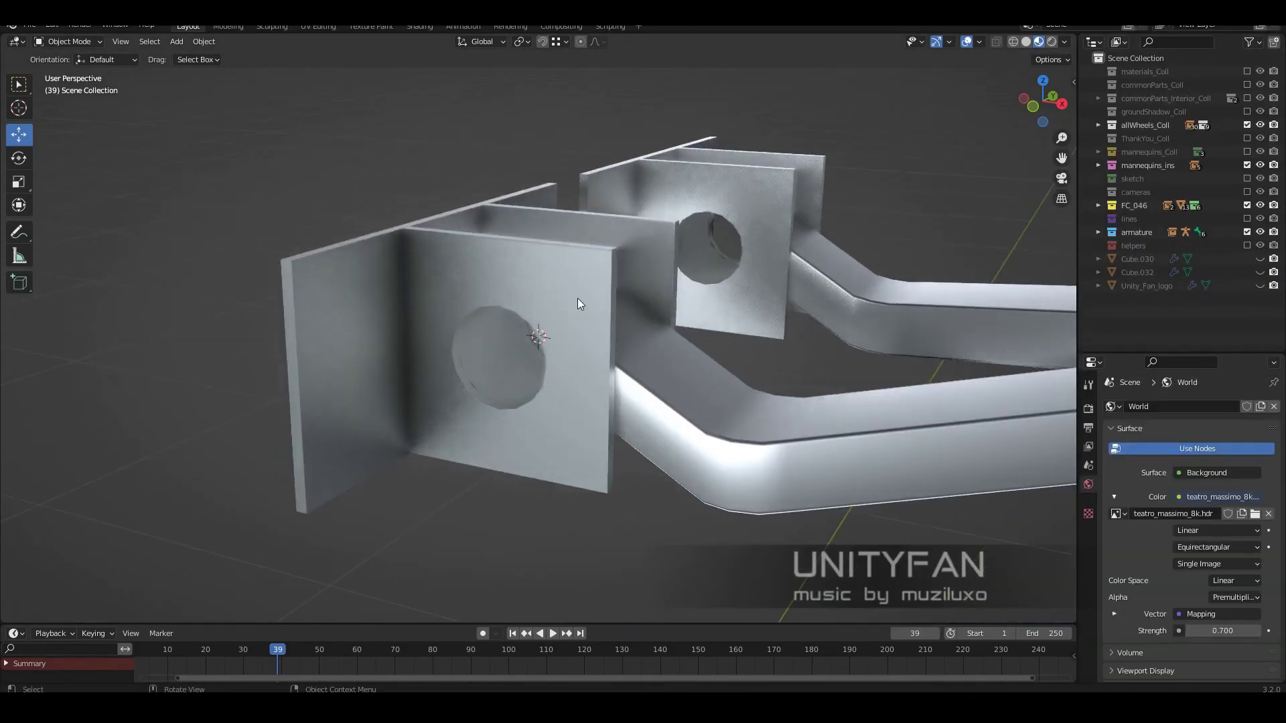
key(Tab)
scroll(581, 299, up, 5)
- Knife new edges into the bracket's side plate to shape its corners
key(k)
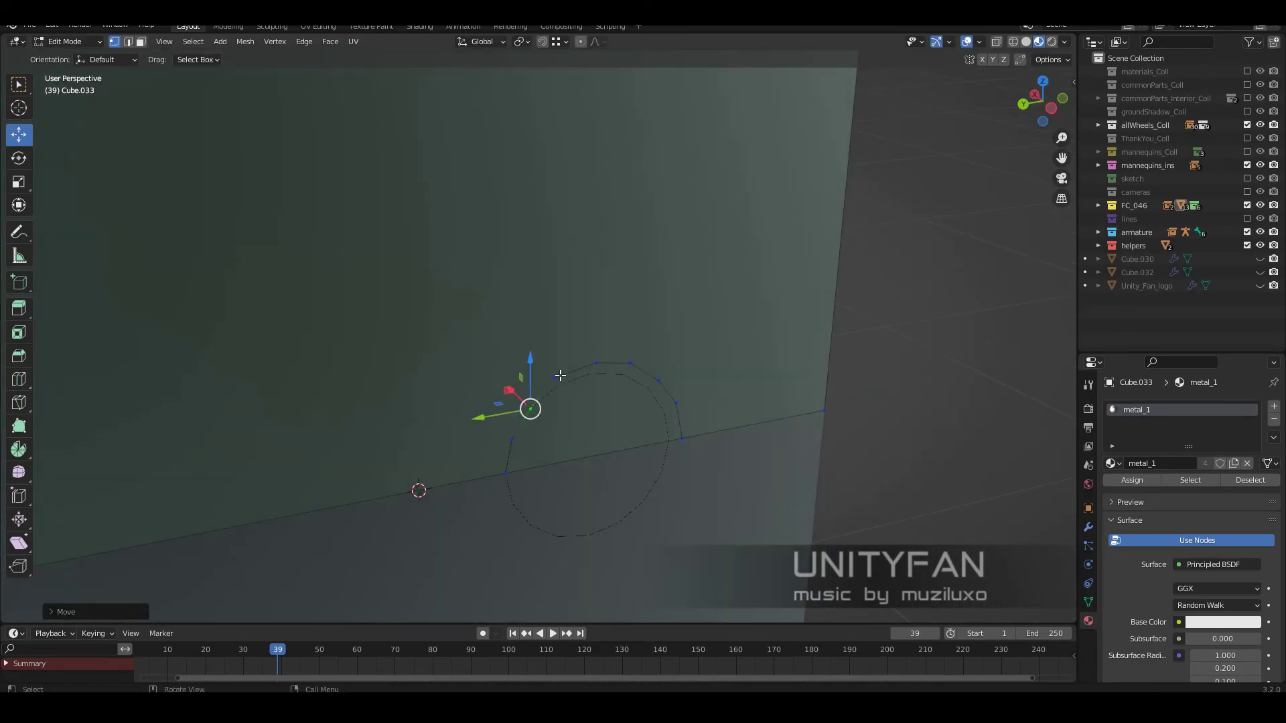
click(596, 369)
middle_drag(596, 369, 637, 384)
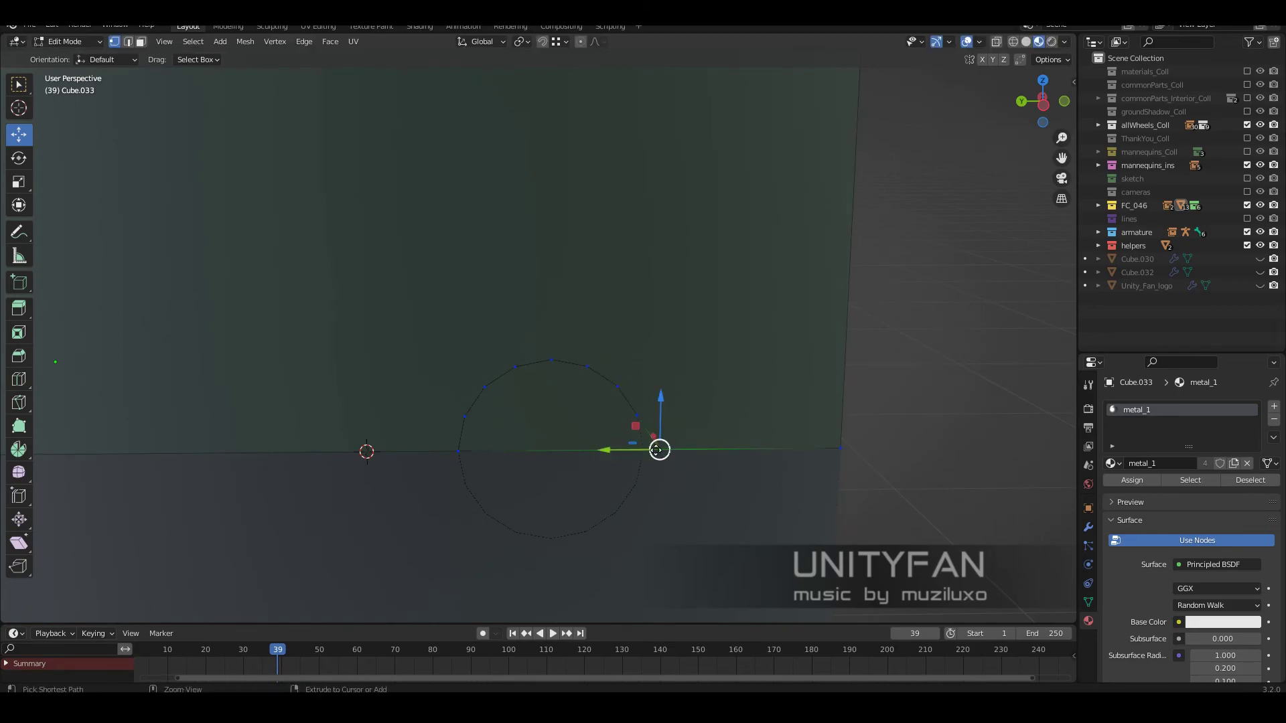
scroll(657, 451, down, 5)
mouse_move(373, 425)
middle_down()
mouse_move(505, 439)
mouse_move(521, 423)
middle_up()
- In see-through face mode, slide a plate face along Y and subdivide an edge for bolt holes
key(3)
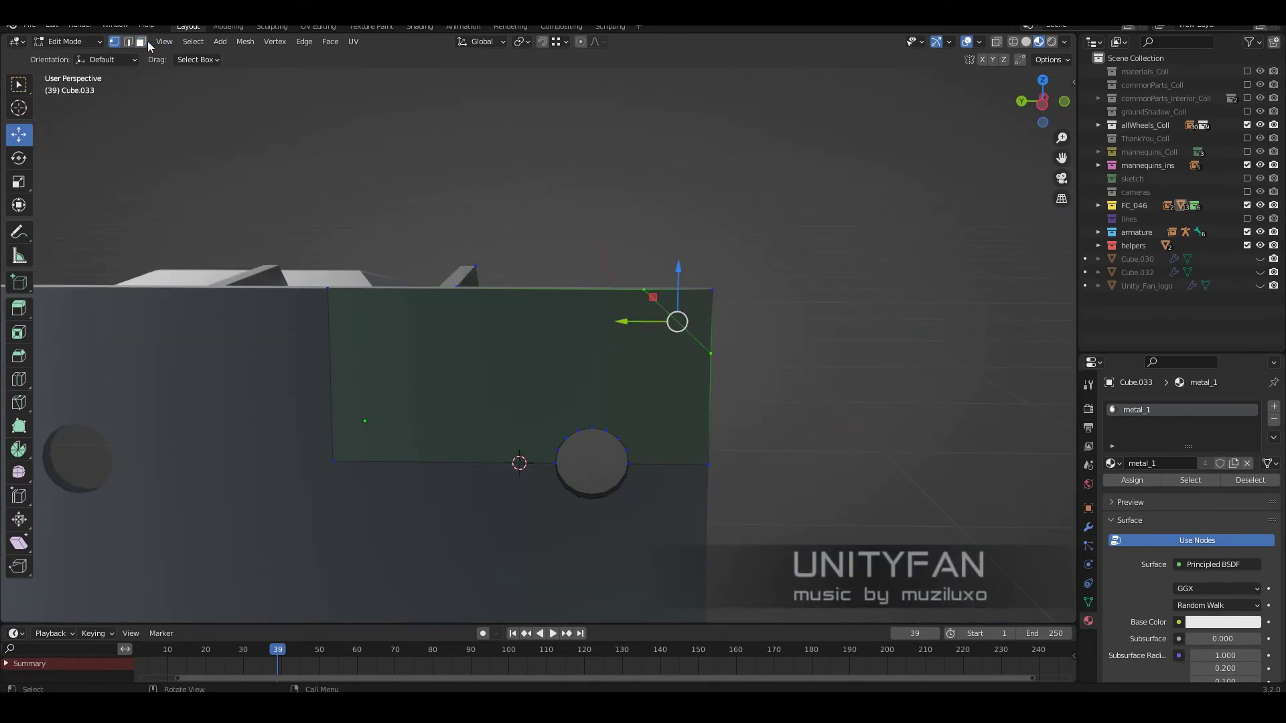
key(alt+z)
key(g)
key(y)
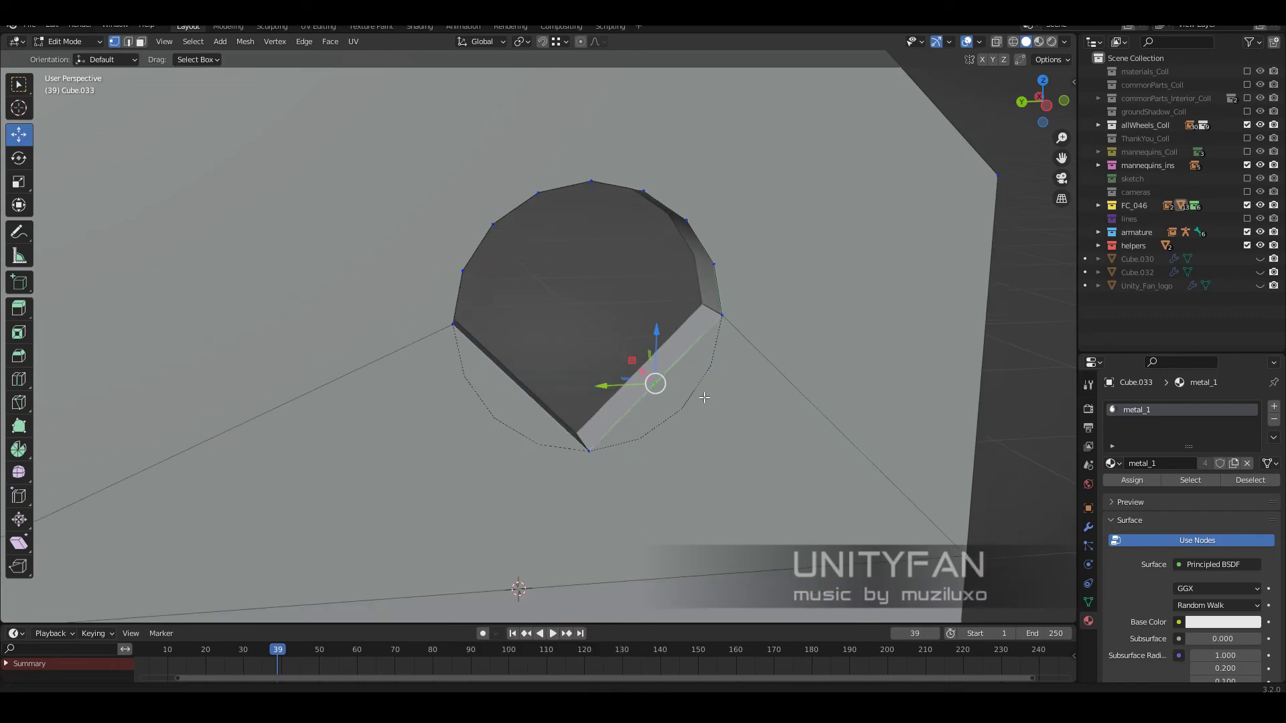
right_click(581, 420)
click(623, 409)
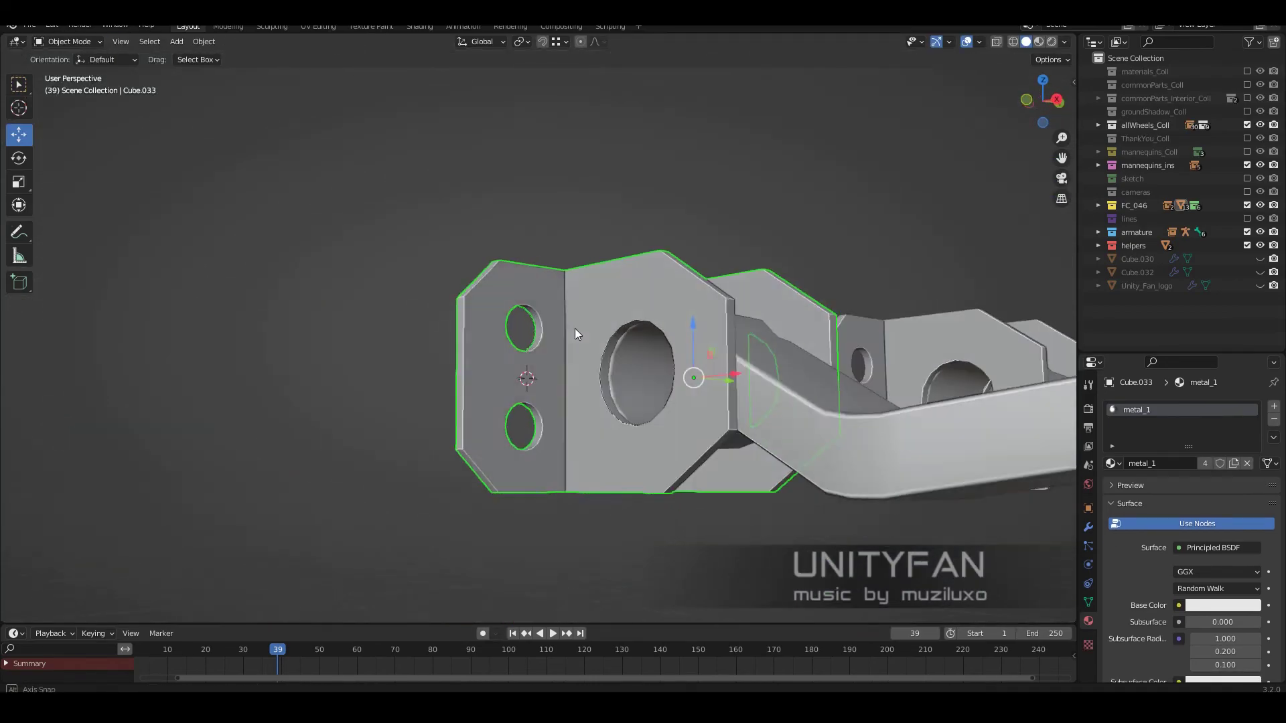
- Unhide all objects with Alt+H, then select the plastic hinge part and the metal bracket Cube.033
middle_drag(545, 359, 633, 389)
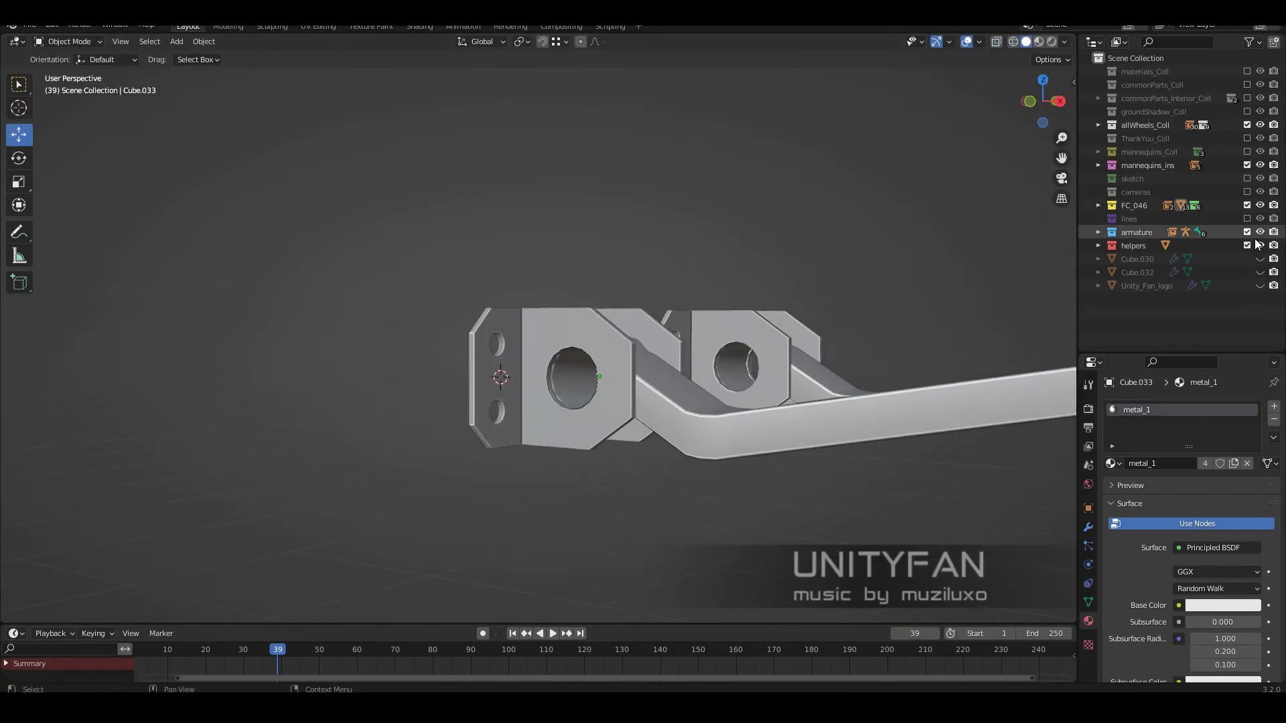
key(alt+h)
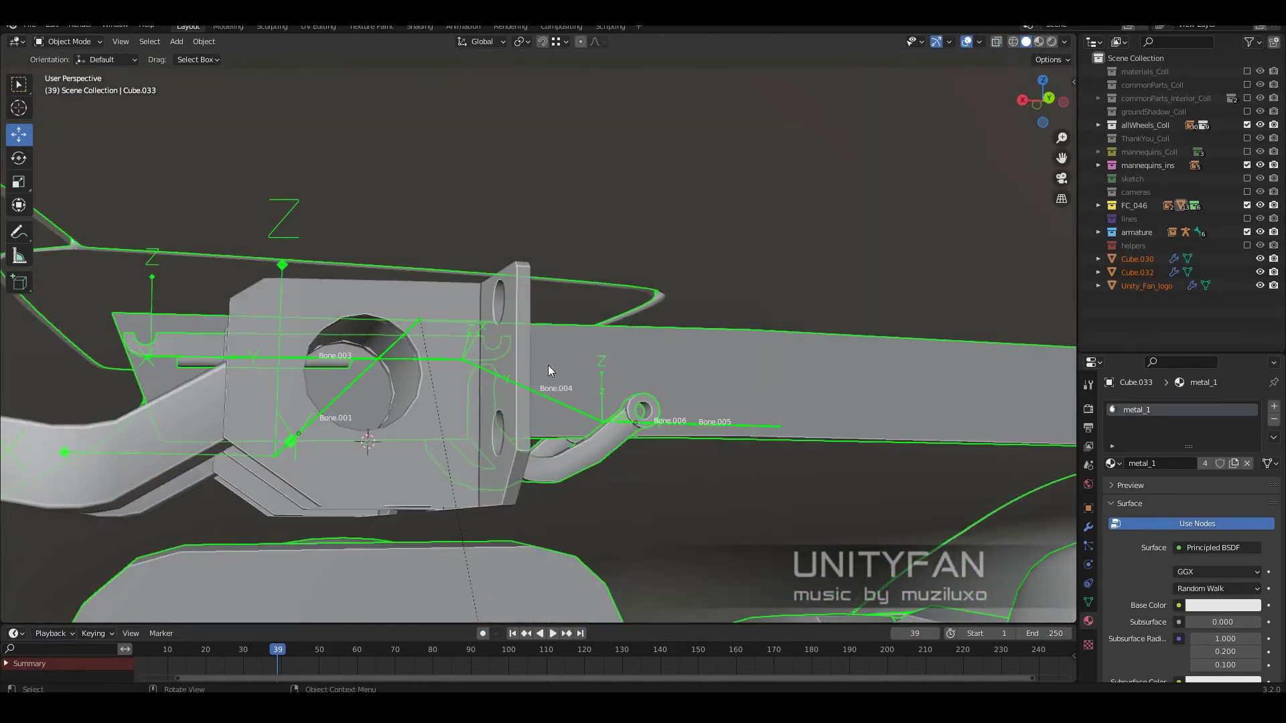
mouse_move(548, 364)
middle_down()
mouse_move(773, 326)
mouse_move(461, 484)
mouse_move(470, 399)
middle_up()
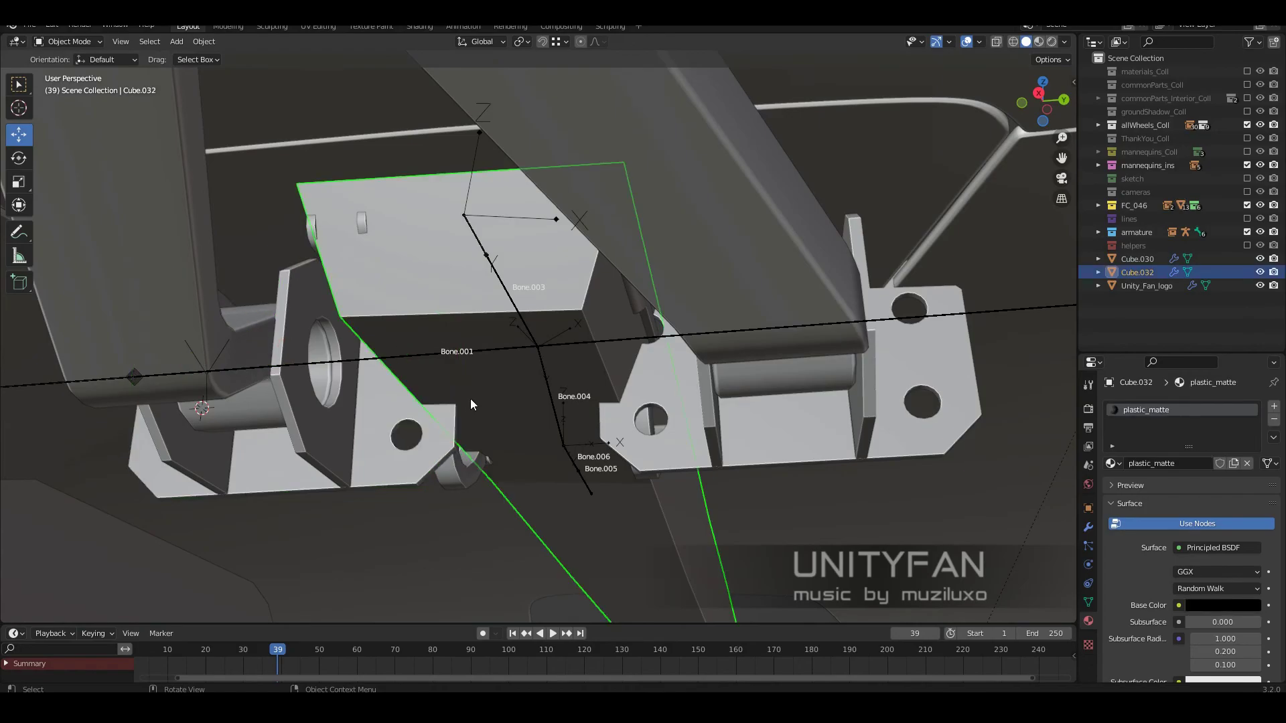
click(509, 421)
scroll(509, 420, up, 3)
mouse_move(620, 356)
middle_down()
mouse_move(625, 433)
mouse_move(549, 427)
mouse_move(525, 400)
mouse_move(556, 442)
mouse_move(355, 440)
mouse_move(296, 416)
mouse_move(477, 427)
mouse_move(548, 382)
mouse_move(573, 399)
mouse_move(595, 359)
mouse_move(749, 409)
mouse_move(477, 428)
mouse_move(487, 411)
middle_up()
click(550, 427)
- Show the bracket's modifiers and move its vertices in see-through Edit Mode
click(1089, 527)
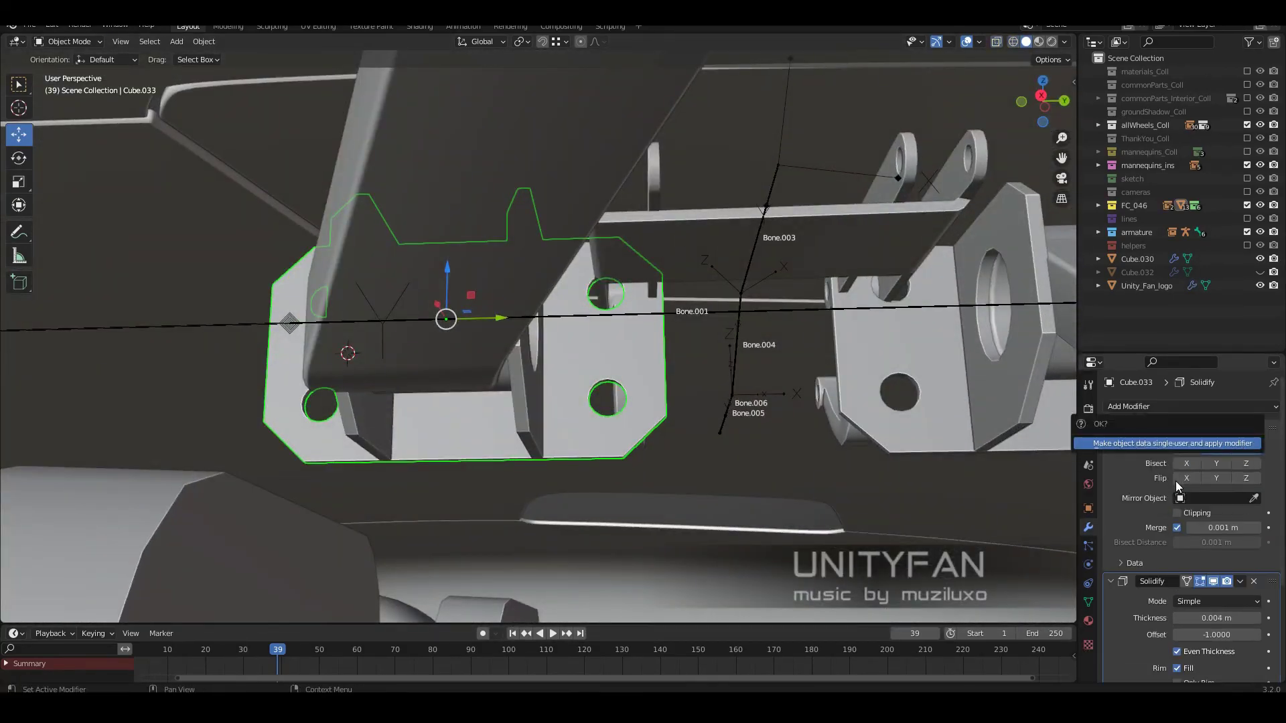
mouse_move(917, 449)
middle_down()
mouse_move(596, 428)
mouse_move(573, 443)
mouse_move(485, 422)
mouse_move(469, 402)
middle_up()
middle_drag(735, 462, 421, 410)
key(Tab)
key(alt+z)
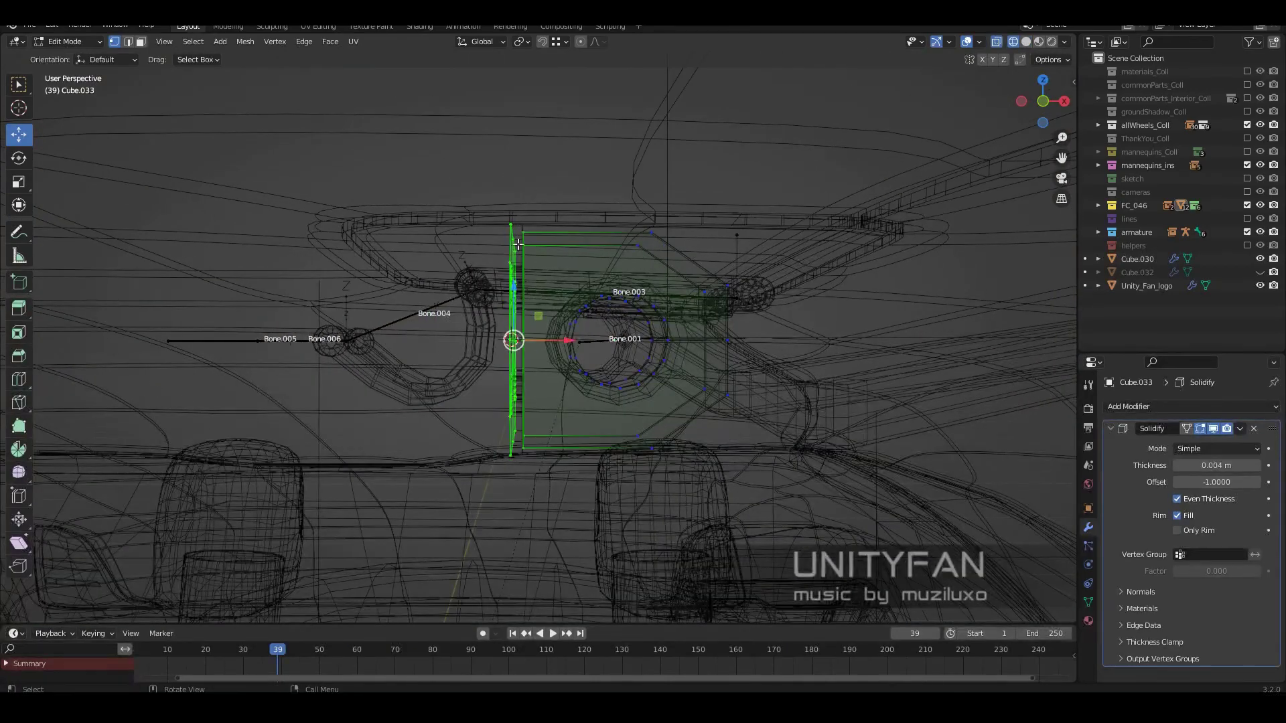
click(512, 305)
key(alt+z)
mouse_move(512, 305)
middle_down()
mouse_move(513, 382)
mouse_move(643, 257)
middle_up()
- Reposition the bracket vertices again, then add a Mirror modifier on Y in object mode
key(g)
middle_drag(404, 302, 228, 98)
key(alt+z)
key(Tab)
key(alt+z)
middle_drag(551, 296, 503, 440)
click(1192, 406)
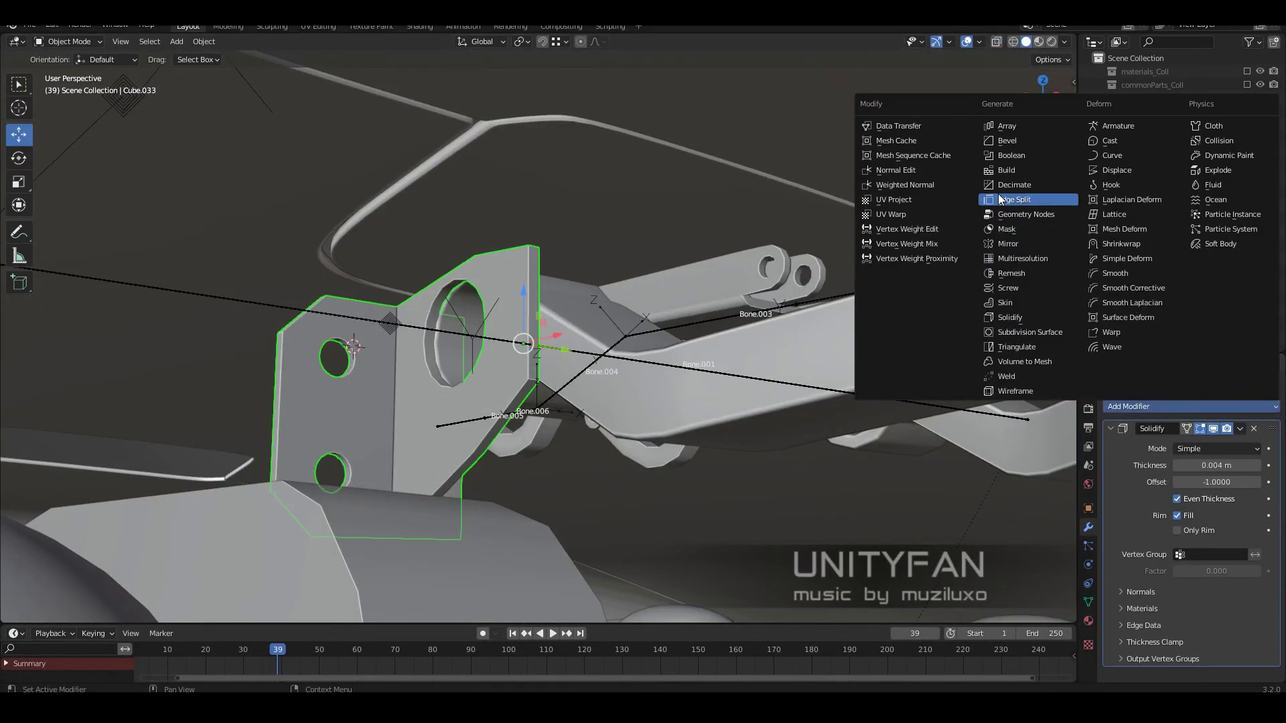
click(998, 234)
- Re-edit the bracket mesh, adjusting its vertices from below, and return to object mode
key(Tab)
middle_drag(628, 395, 136, 74)
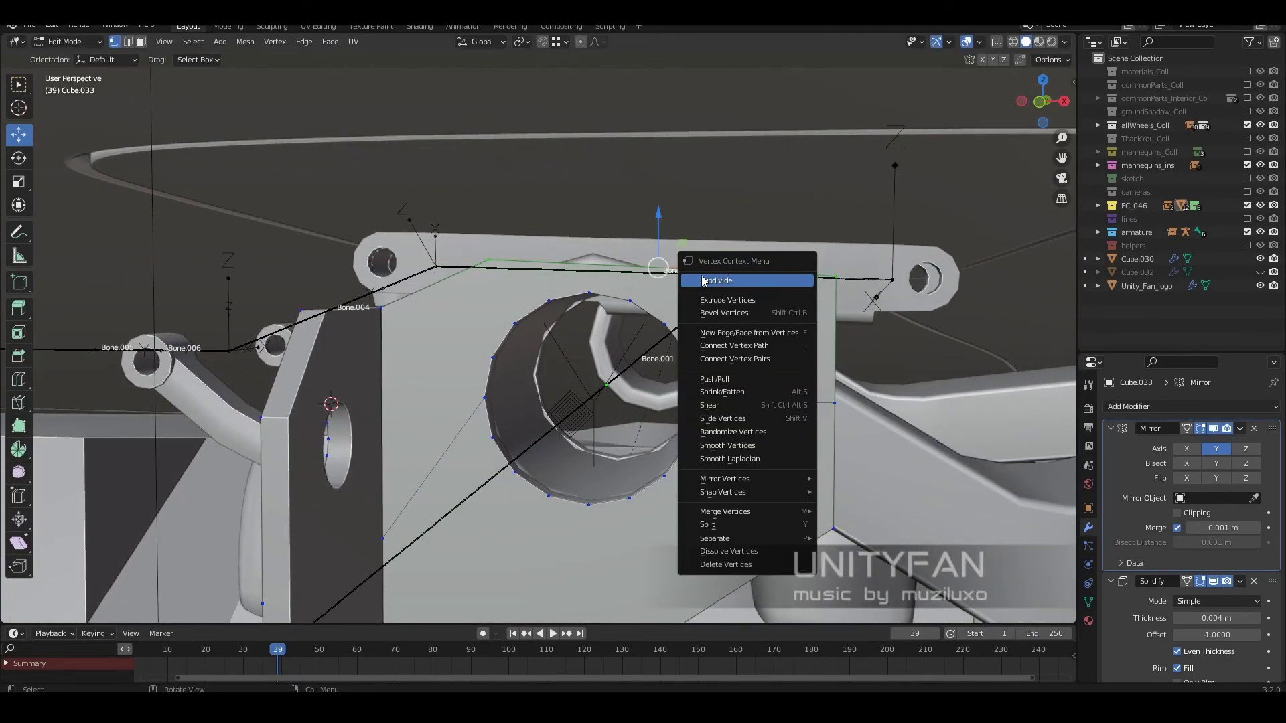
click(584, 205)
scroll(584, 205, down, 4)
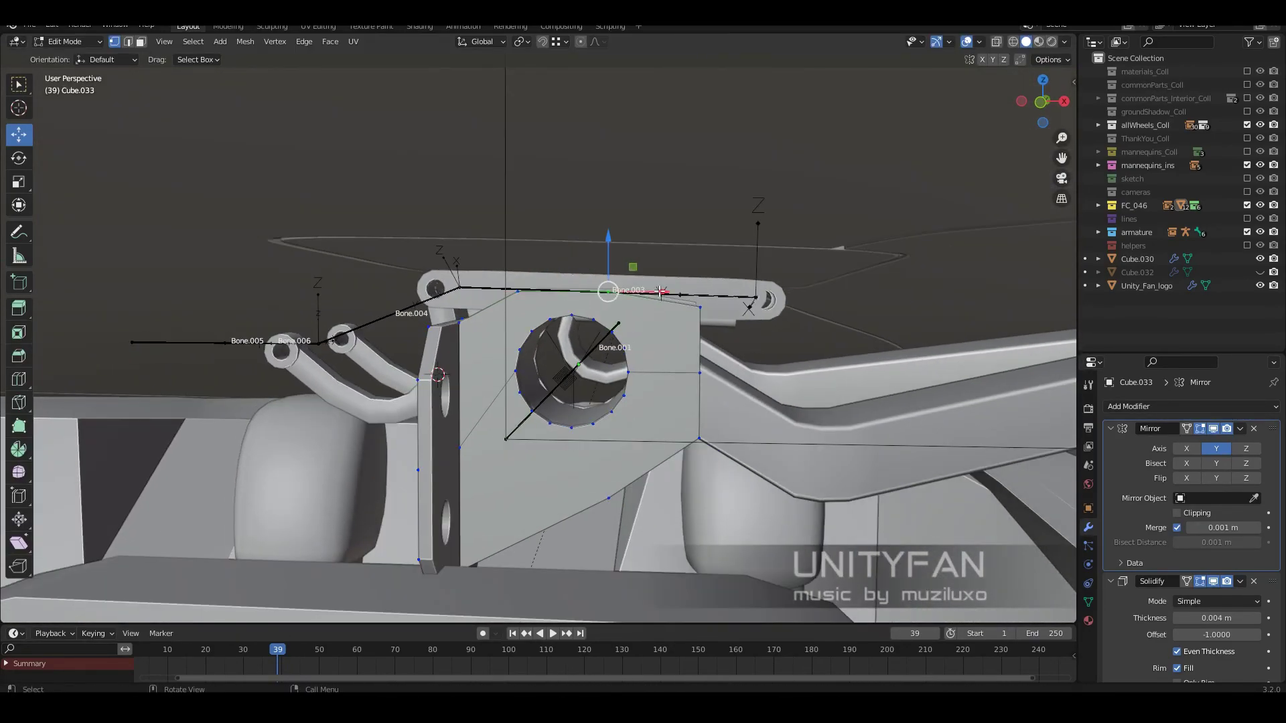
middle_drag(584, 206, 660, 362)
scroll(660, 362, up, 3)
click(654, 349)
key(Tab)
- Make a linked Alt+D duplicate of the bracket and position it in top wireframe view
key(alt+d)
key(Escape)
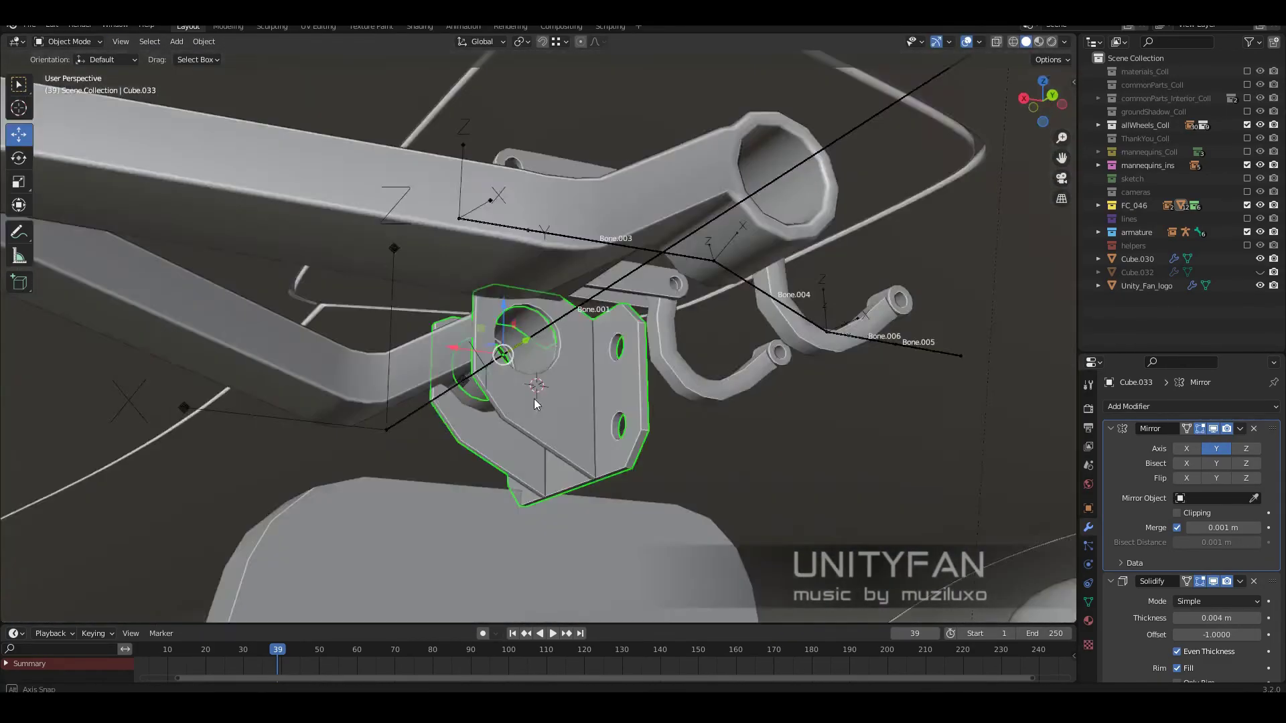
mouse_move(533, 399)
middle_down()
mouse_move(497, 384)
mouse_move(447, 327)
middle_up()
click(851, 293)
key(KP_7)
key(shift+z)
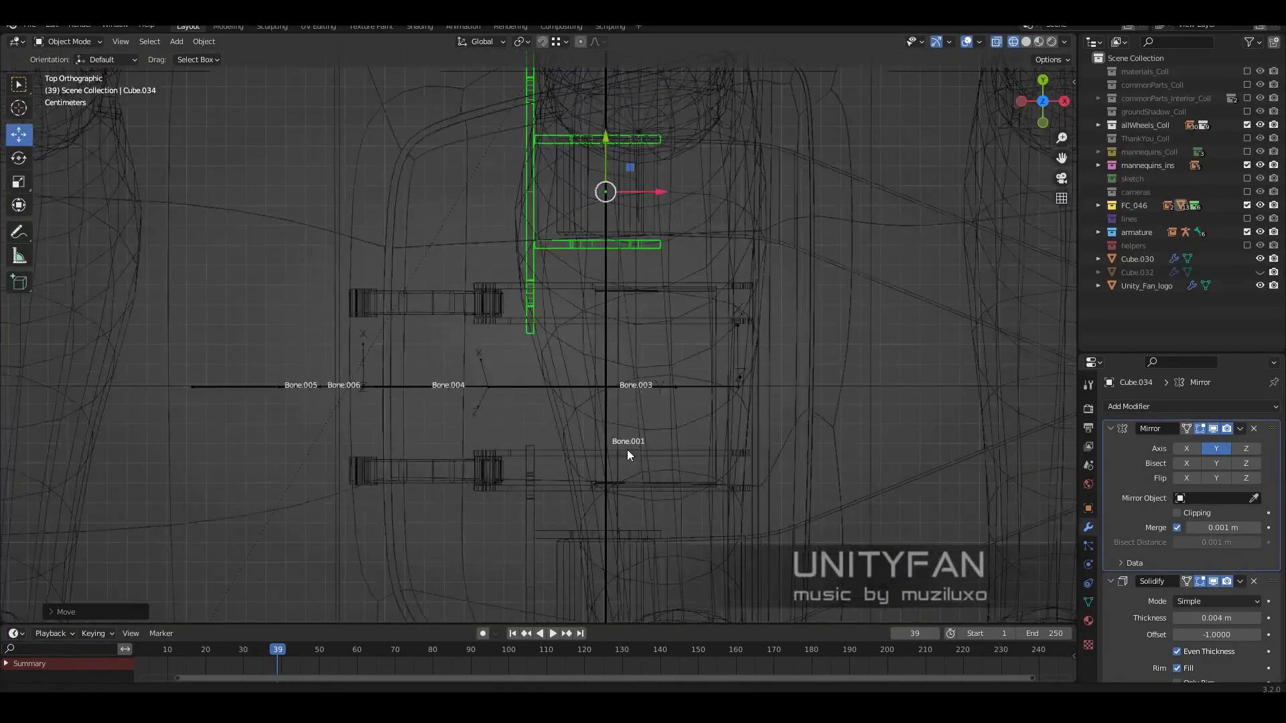
key(g)
key(shift+z)
key(Tab)
mouse_move(572, 306)
middle_down()
mouse_move(553, 396)
mouse_move(451, 351)
mouse_move(559, 369)
mouse_move(392, 283)
mouse_move(494, 317)
mouse_move(542, 360)
mouse_move(636, 358)
mouse_move(624, 361)
middle_up()
key(shift+z)
key(shift+z)
- Reshape the vertices around the pivot hole and leave mesh editing
click(402, 241)
scroll(637, 358, up, 2)
click(654, 343)
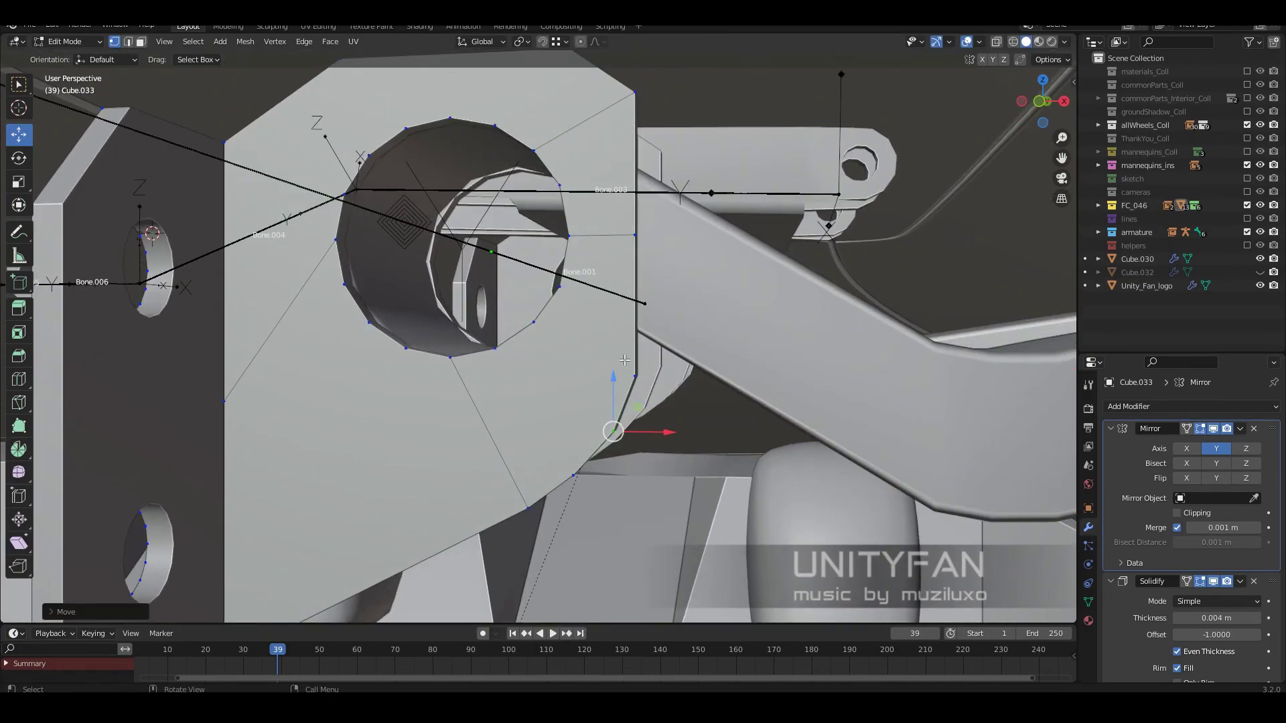
middle_drag(499, 355, 467, 373)
key(Tab)
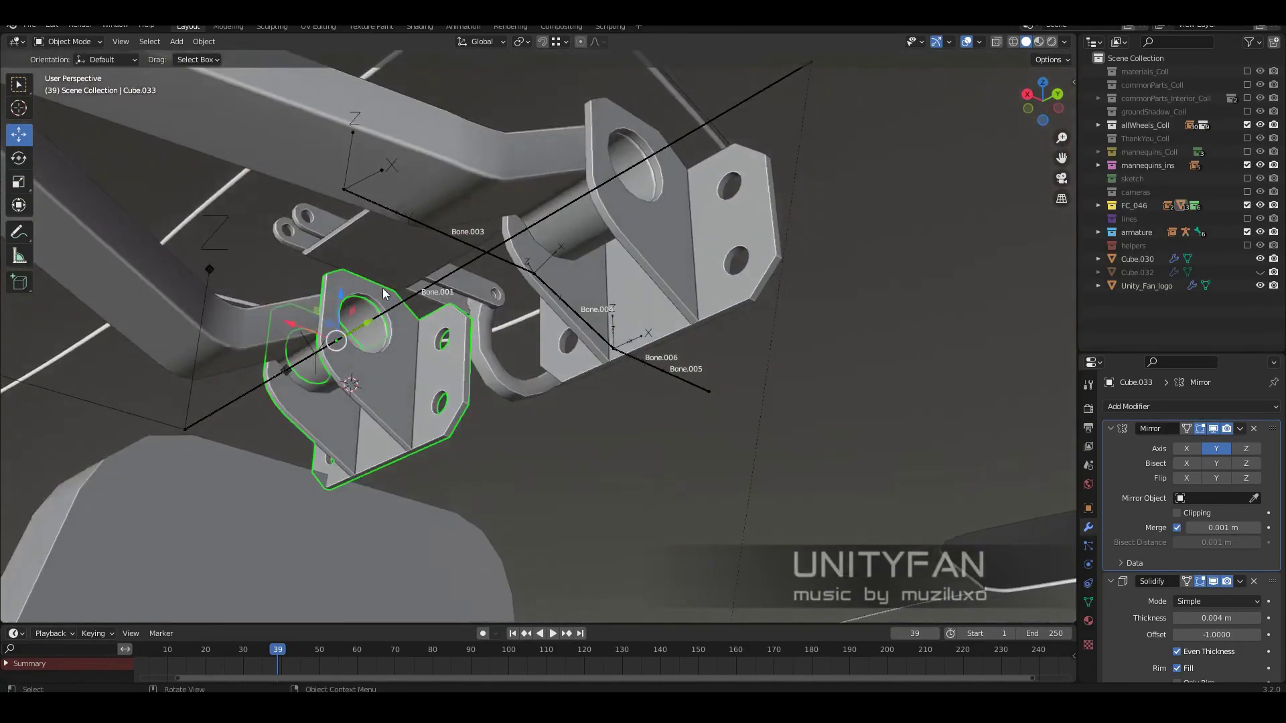
mouse_move(383, 288)
middle_down()
mouse_move(426, 280)
mouse_move(476, 344)
mouse_move(514, 353)
mouse_move(461, 319)
mouse_move(568, 343)
middle_up()
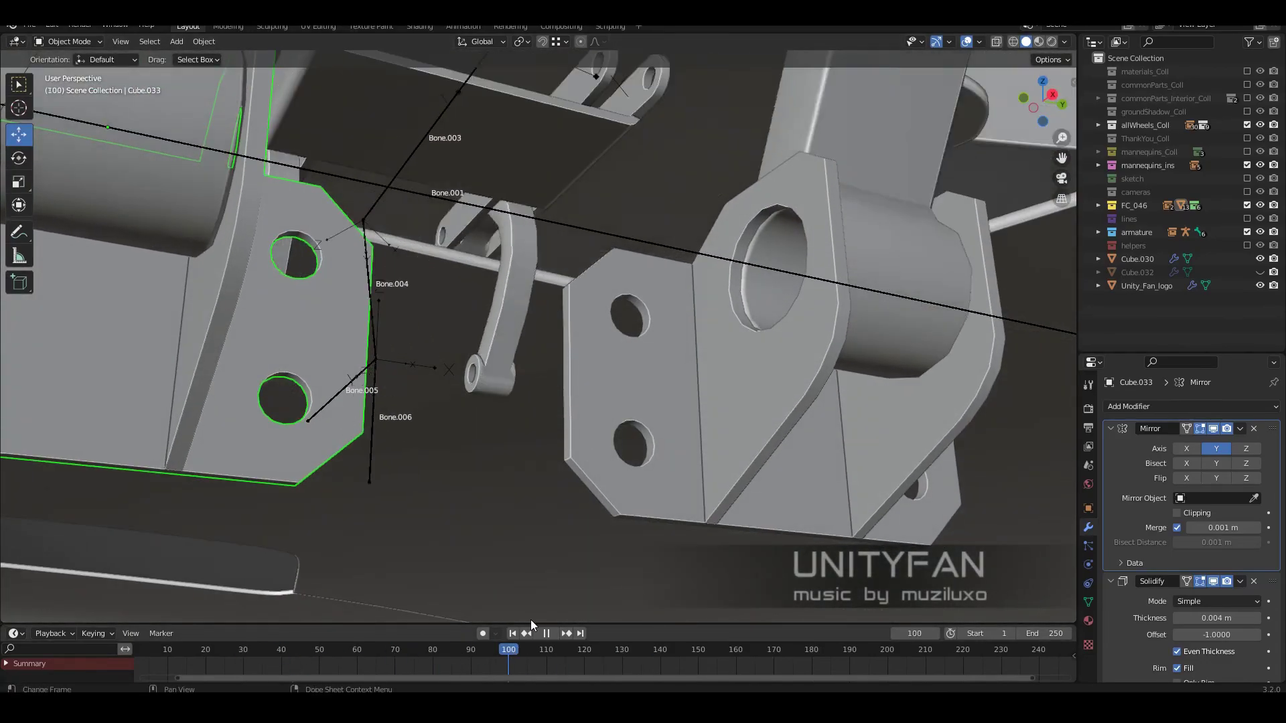
- Stop playback at frame 37 and re-add the Mirror modifier so it sits below Solidify
key(Escape)
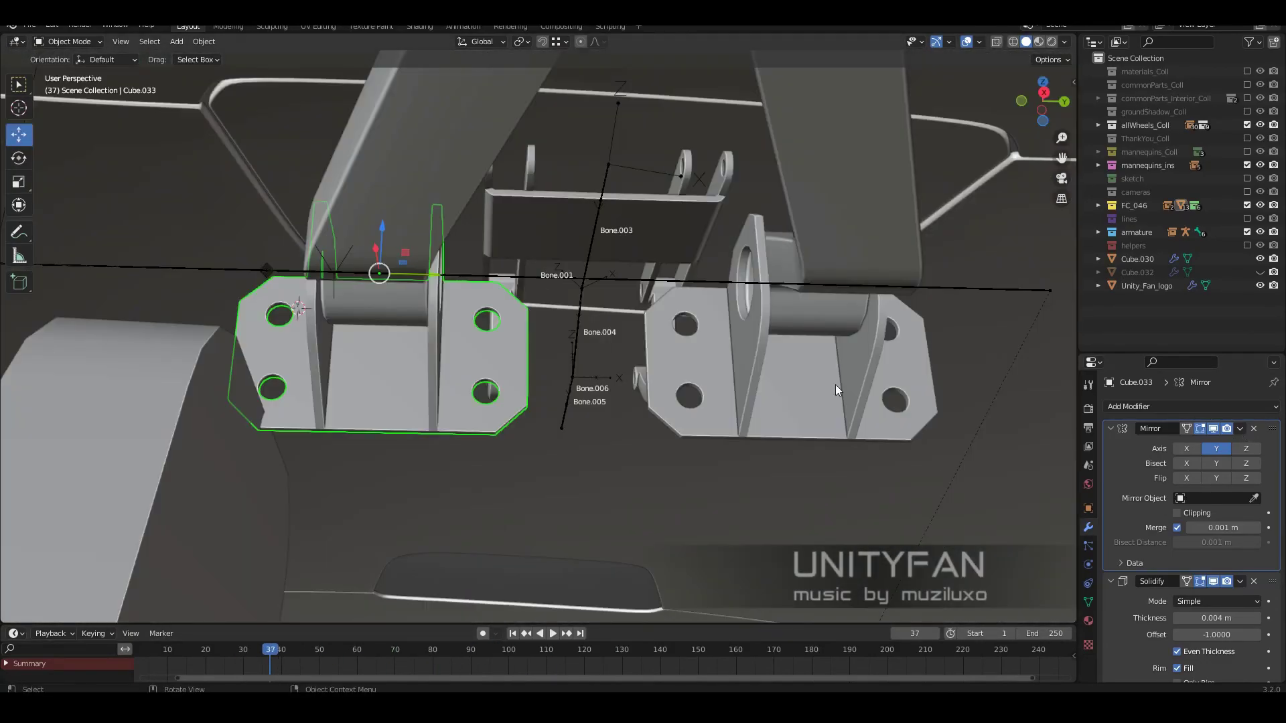
mouse_move(547, 405)
middle_down()
mouse_move(568, 416)
mouse_move(491, 408)
mouse_move(432, 425)
mouse_move(860, 452)
mouse_move(694, 451)
mouse_move(786, 455)
mouse_move(738, 332)
mouse_move(334, 410)
mouse_move(474, 503)
mouse_move(671, 506)
mouse_move(575, 397)
mouse_move(508, 379)
mouse_move(558, 382)
mouse_move(522, 402)
mouse_move(485, 362)
mouse_move(556, 439)
middle_up()
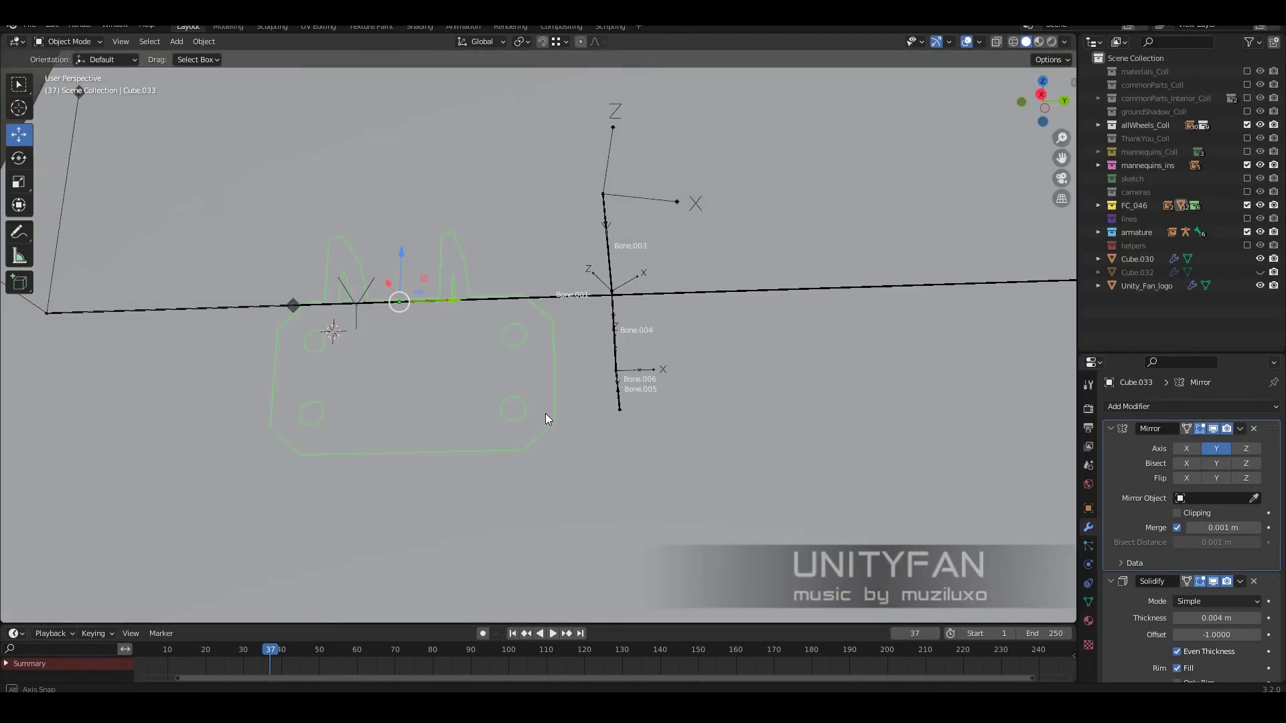
key(ctrl+a)
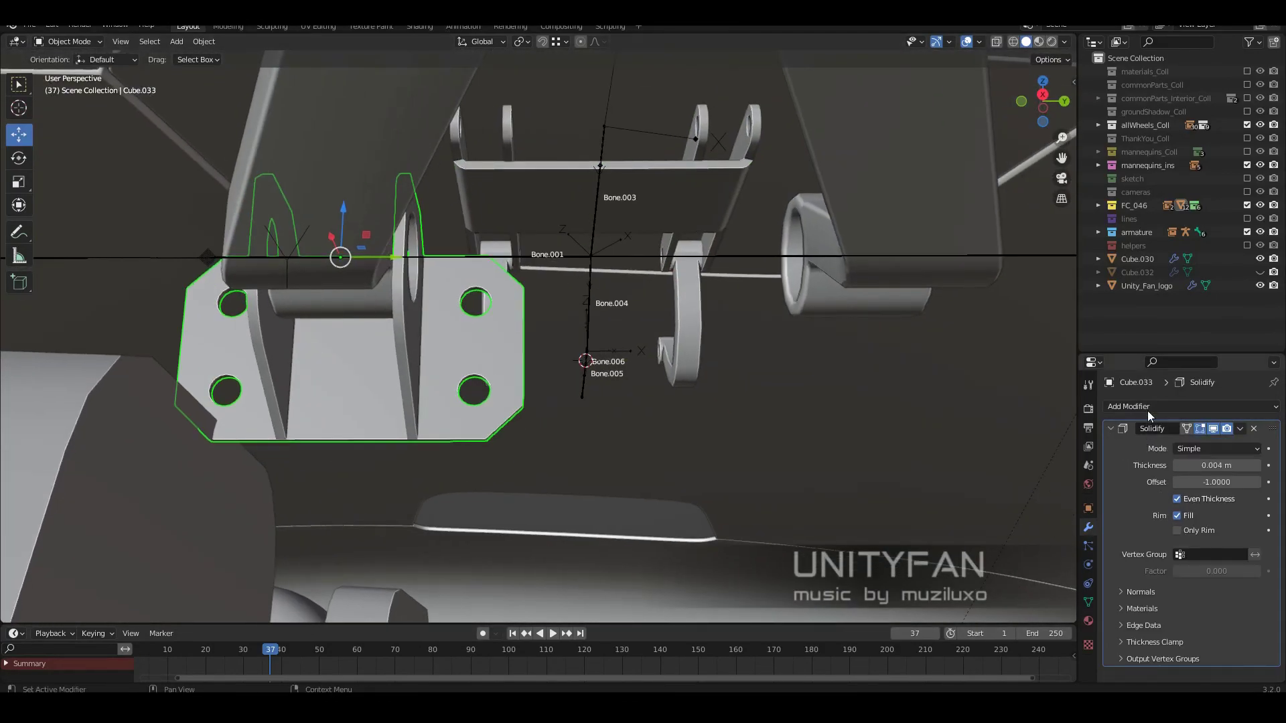
click(1002, 244)
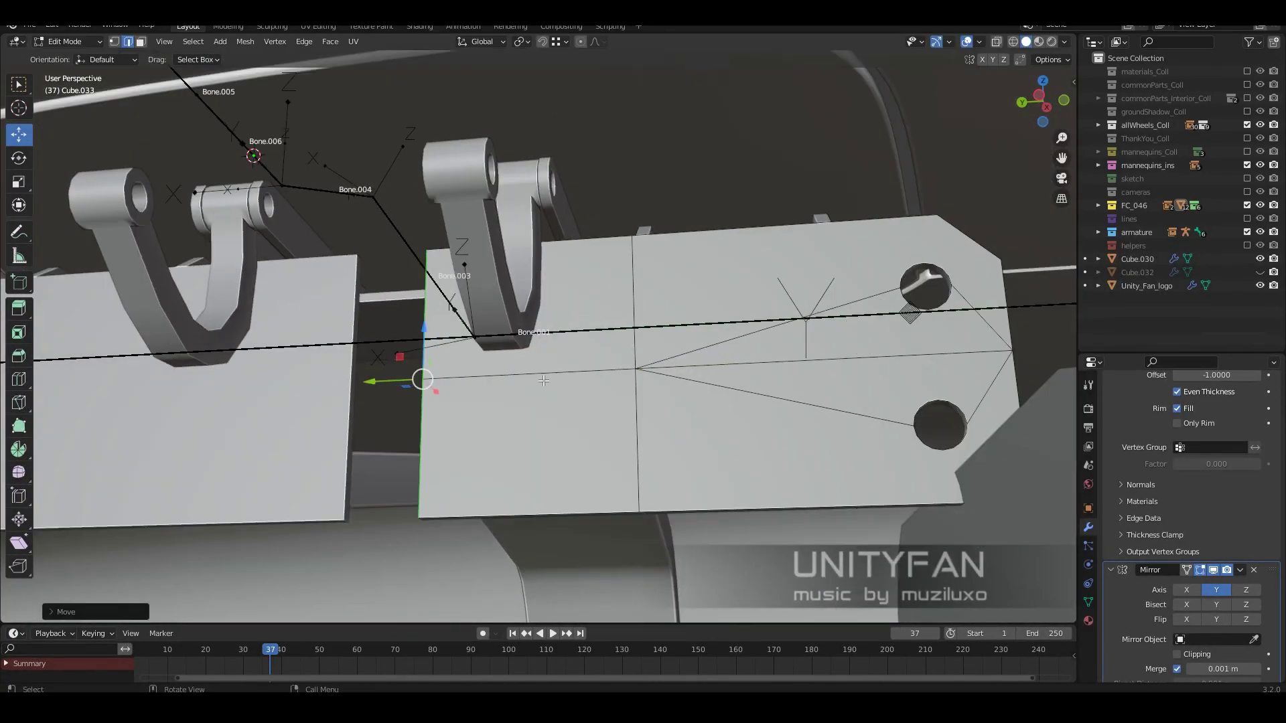
- Set the bracket's Y position to 0 and reset its origin
text(0)
key(Return)
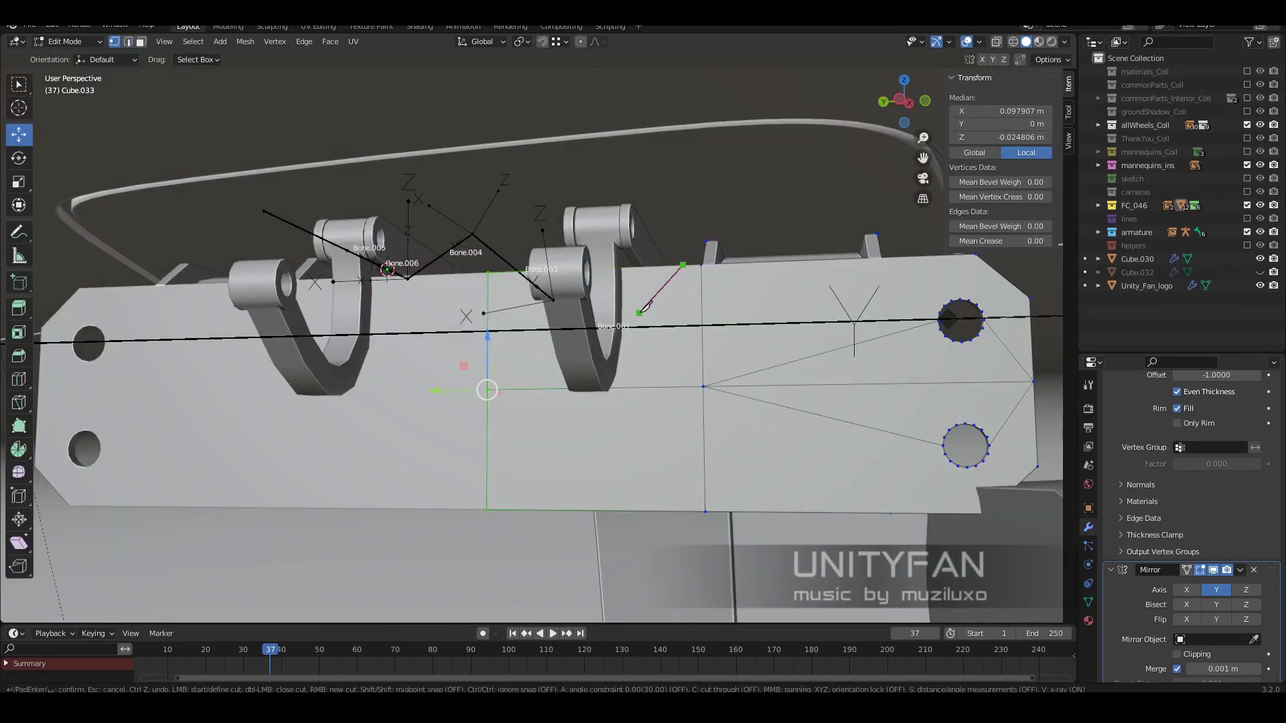
middle_drag(550, 331, 461, 367)
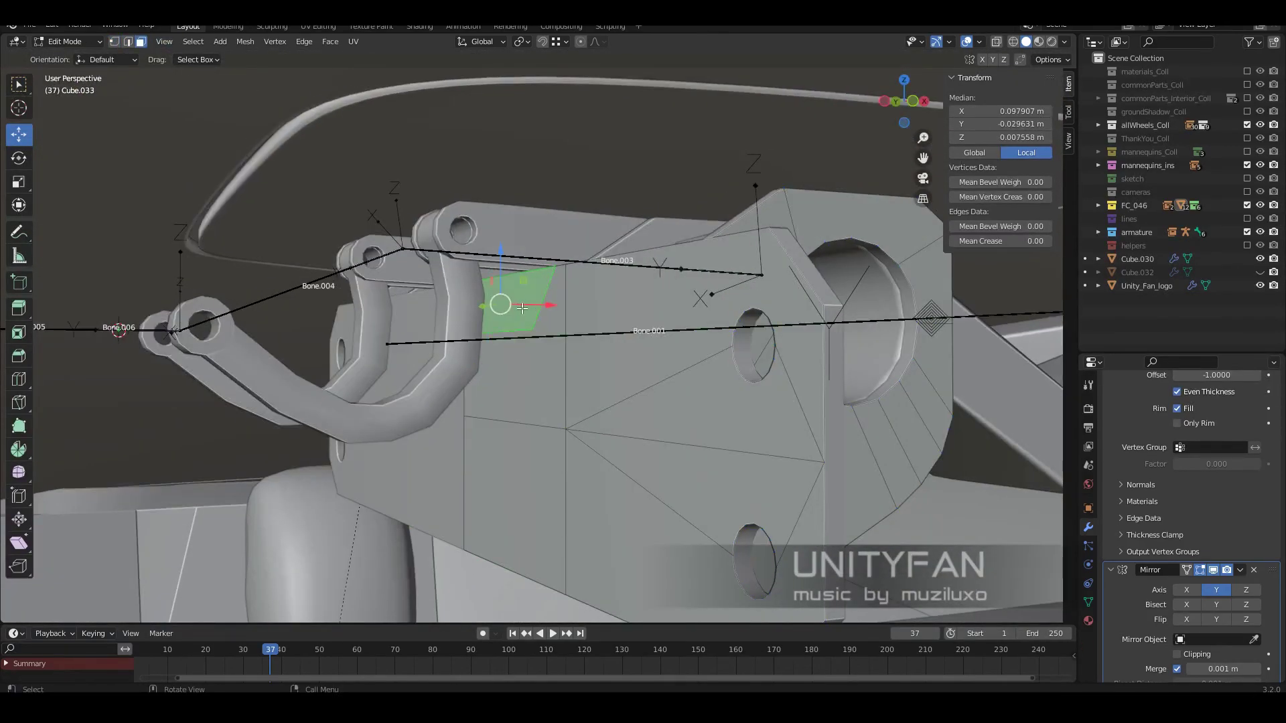
middle_drag(523, 308, 393, 301)
key(alt+a)
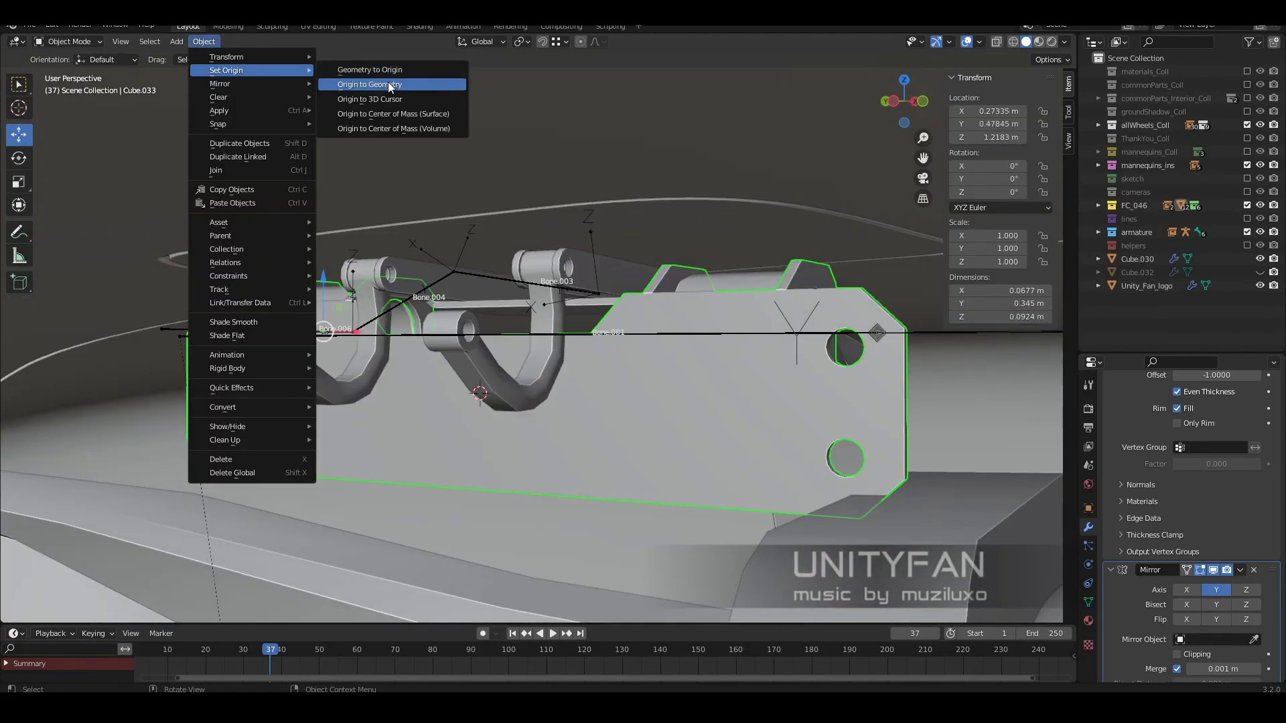
click(362, 97)
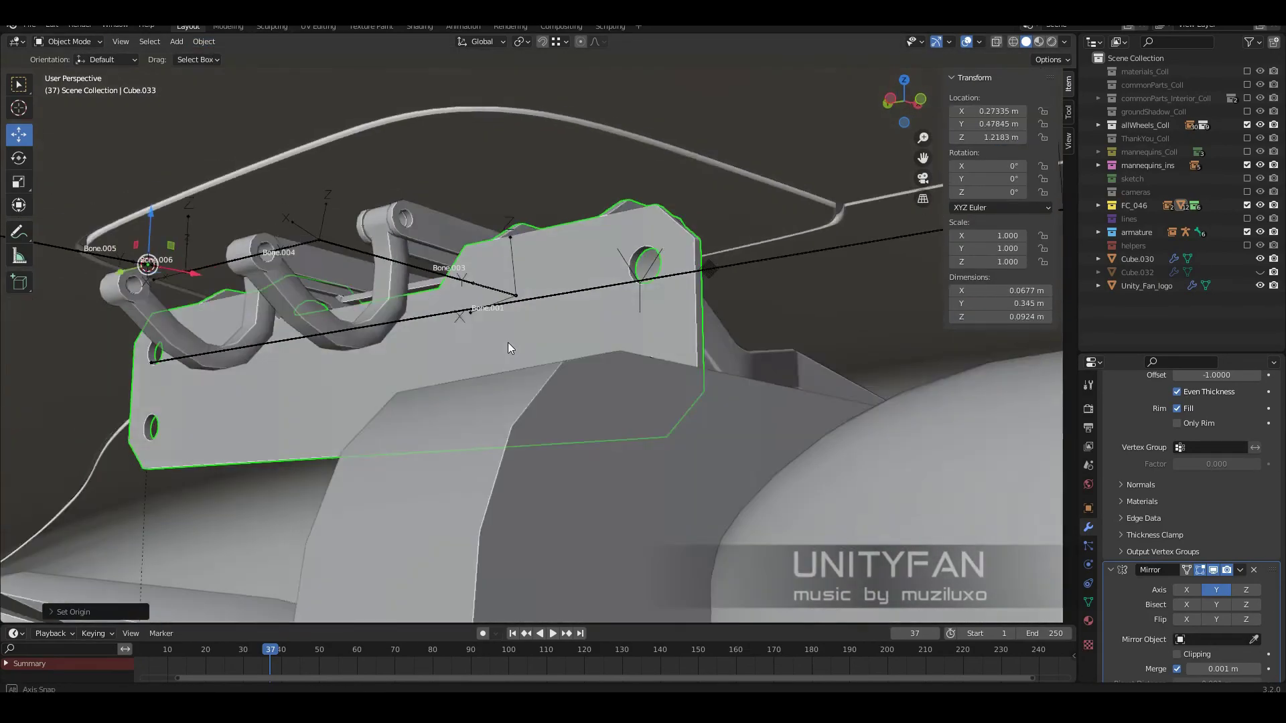
mouse_move(546, 398)
middle_down()
mouse_move(632, 379)
mouse_move(451, 356)
mouse_move(635, 364)
mouse_move(576, 365)
mouse_move(596, 354)
middle_up()
key(Tab)
- In front view, grow the face selection and move the faces beneath the hinge's upper plate
key(shift+z)
key(Tab)
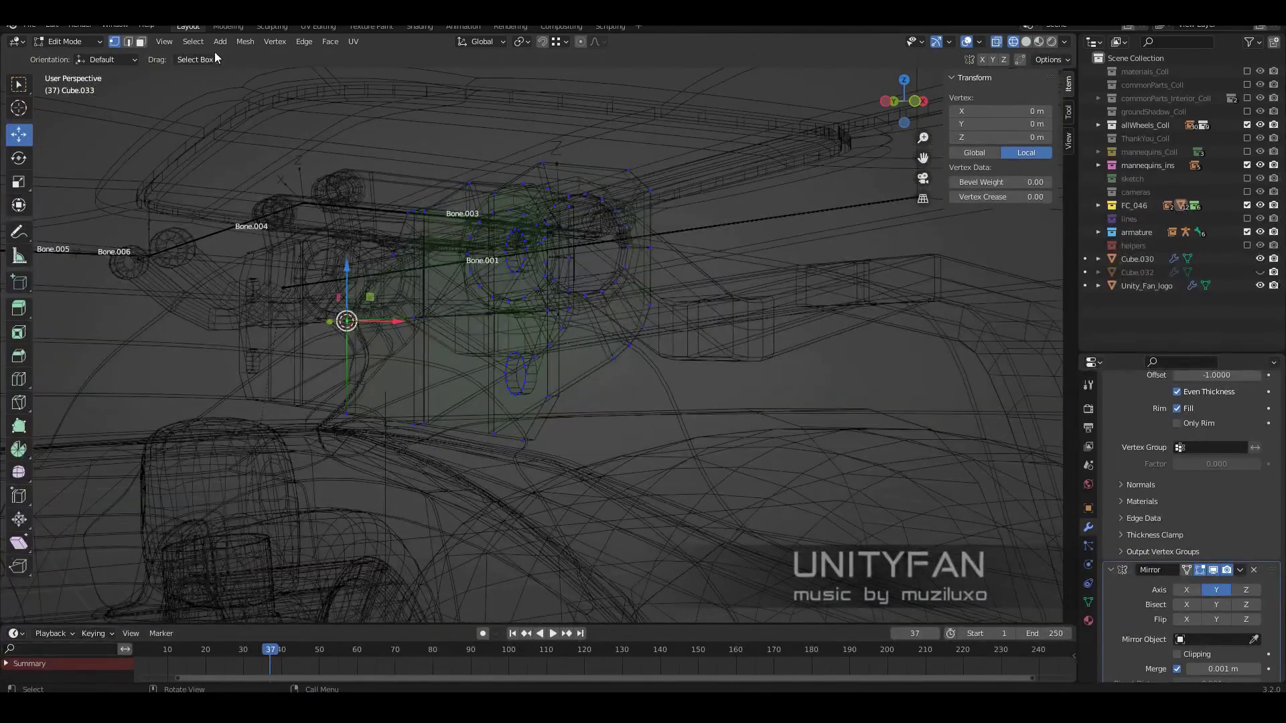
key(shift+z)
key(3)
key(ctrl+KP_Add)
key(KP_1)
key(shift+z)
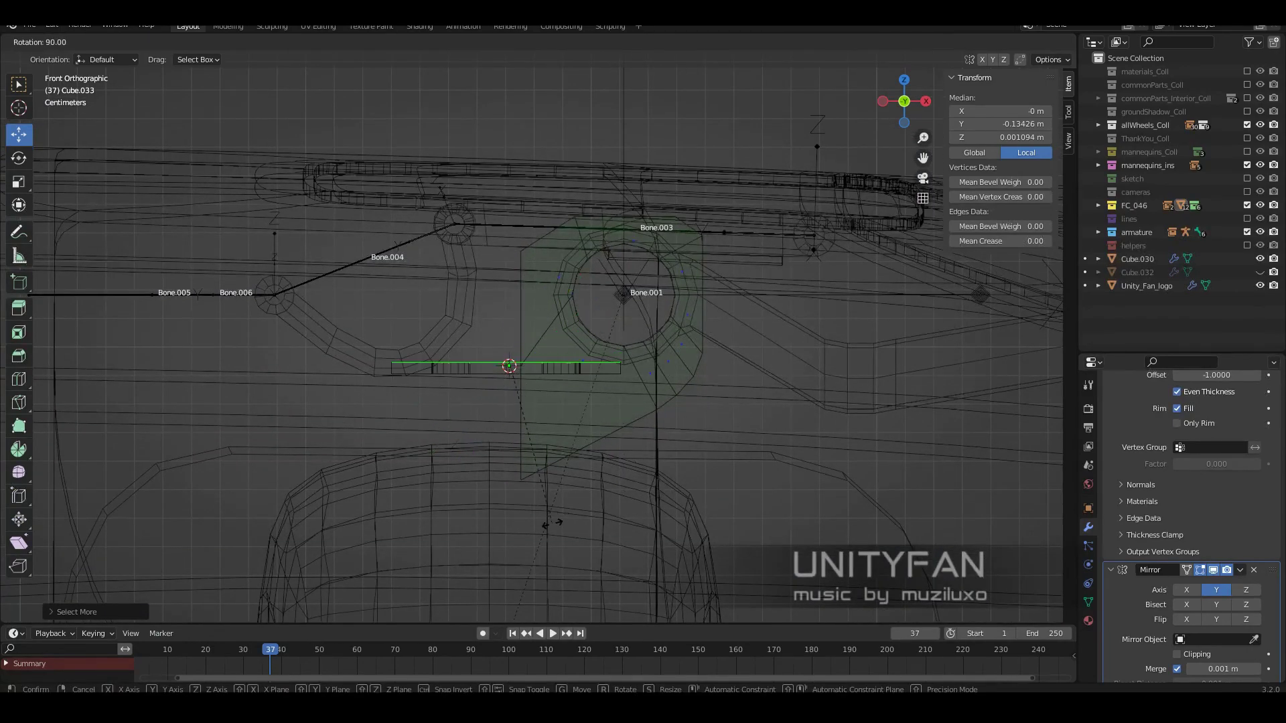
click(448, 304)
key(shift+z)
middle_drag(455, 308, 646, 345)
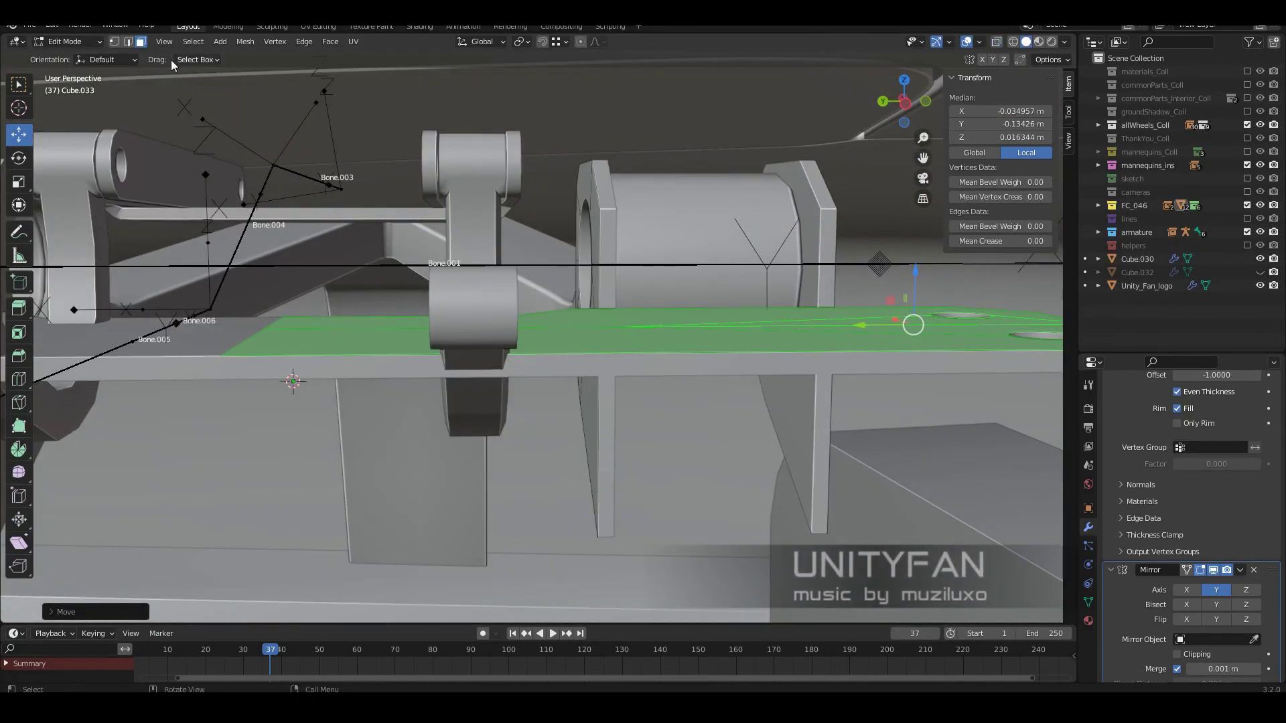
- Select a single bracket vertex and move it into place
key(shift+z)
key(1)
key(shift+z)
mouse_move(402, 302)
middle_down()
mouse_move(618, 363)
mouse_move(492, 510)
middle_up()
click(361, 393)
key(shift+z)
key(g)
click(554, 354)
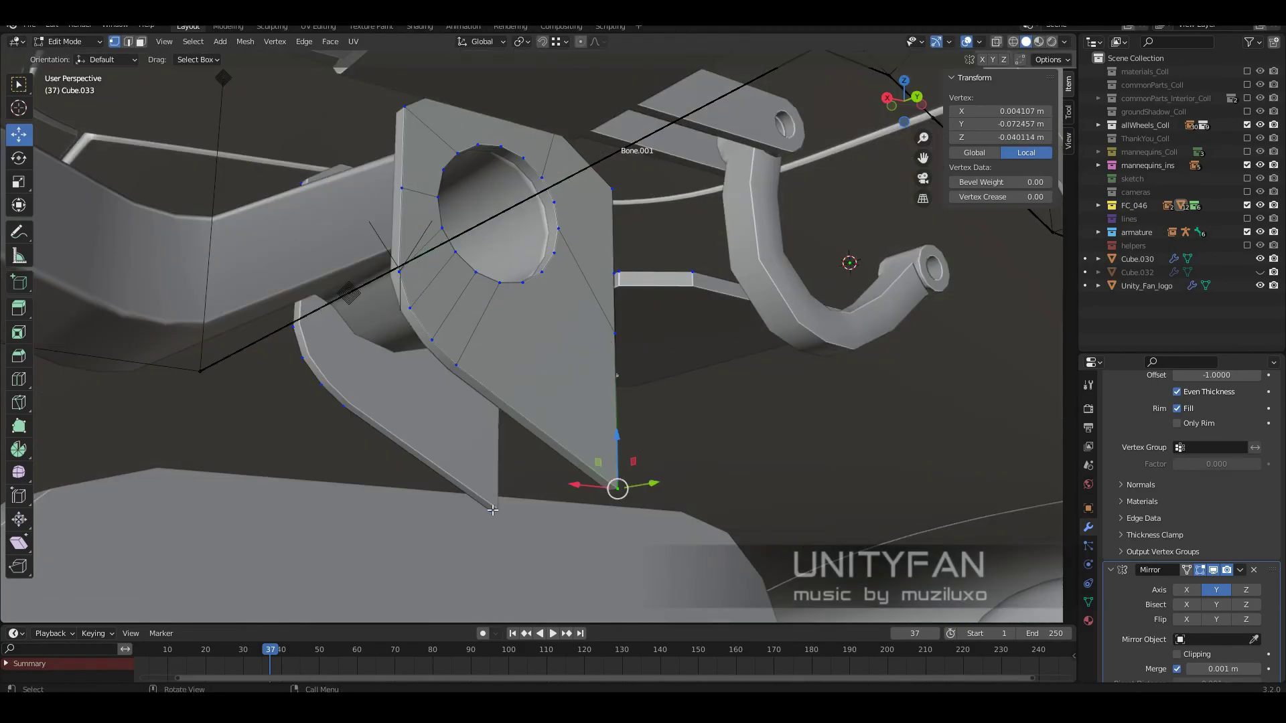
- Set snapping to Face, inspect the reshaped bracket, and return to object mode
middle_drag(452, 364, 601, 358)
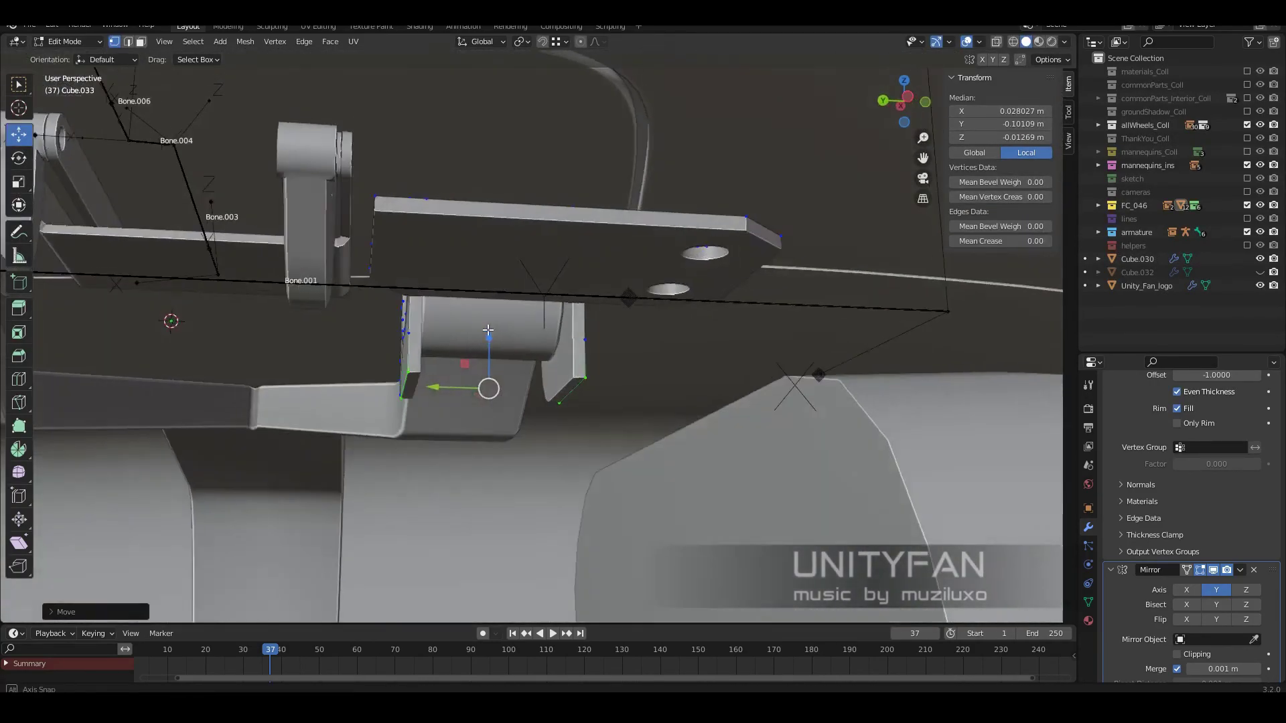
middle_drag(488, 330, 396, 341)
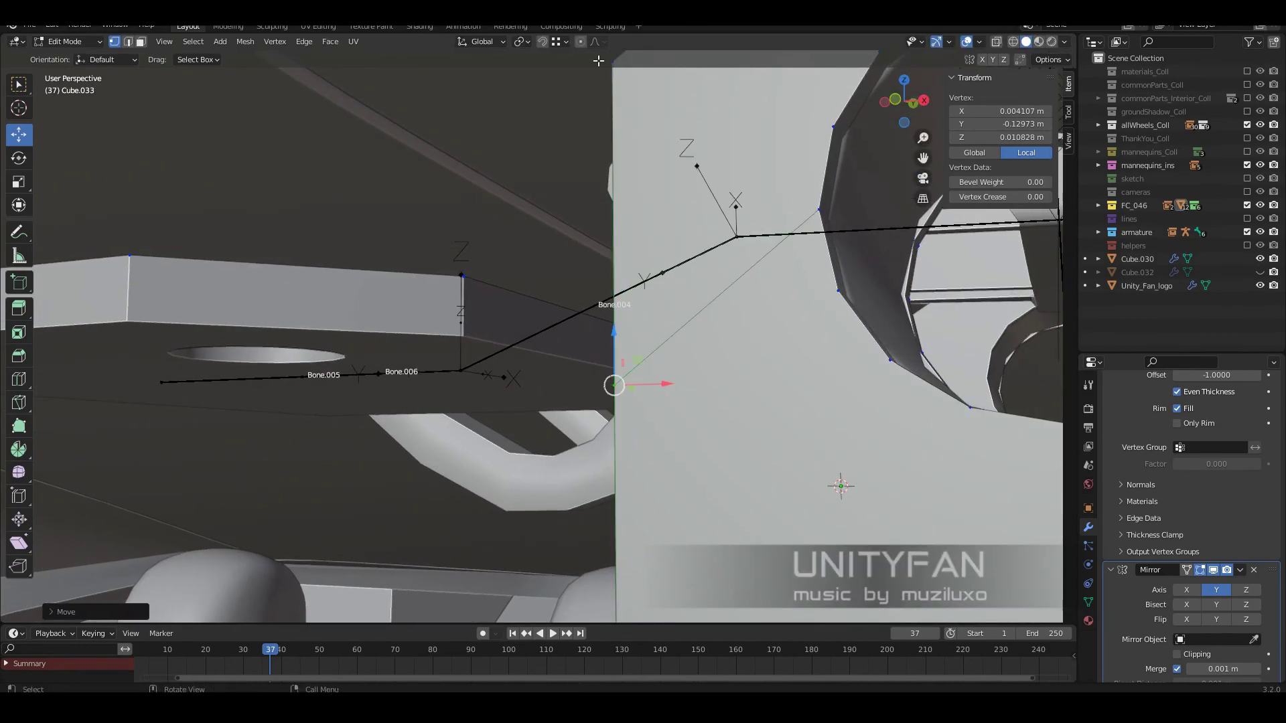
click(562, 42)
click(518, 122)
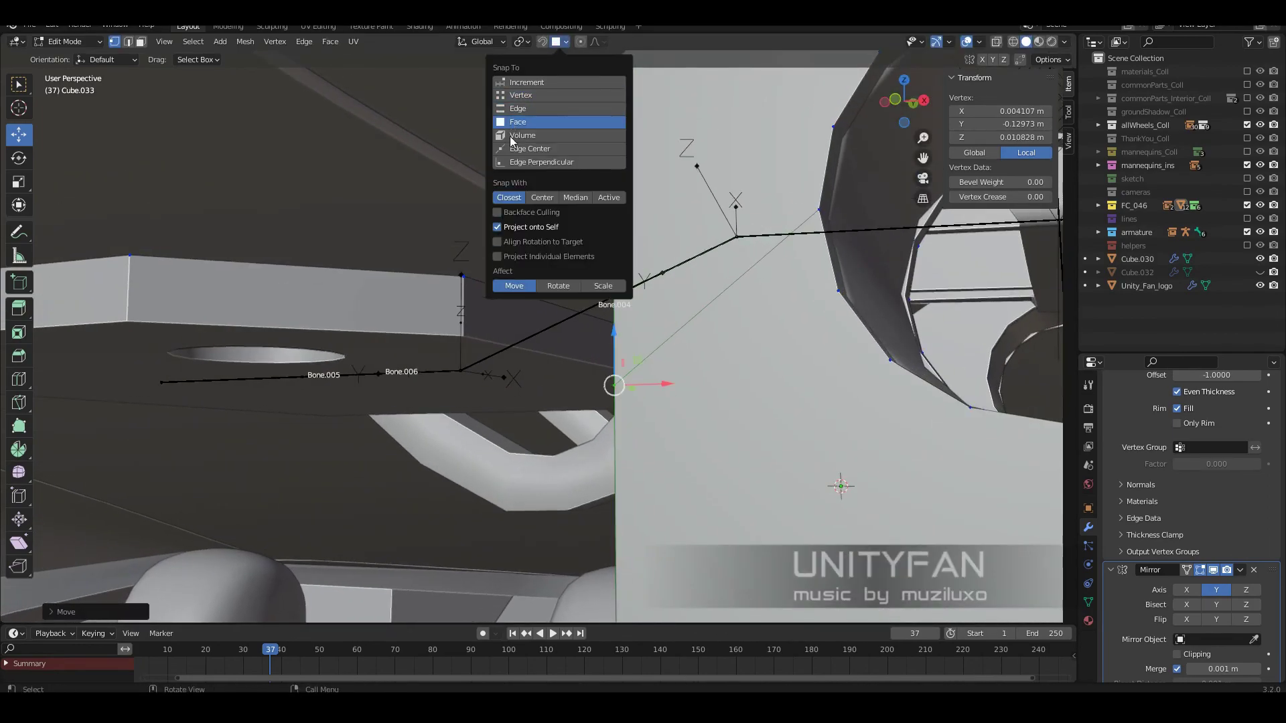
scroll(622, 290, down, 2)
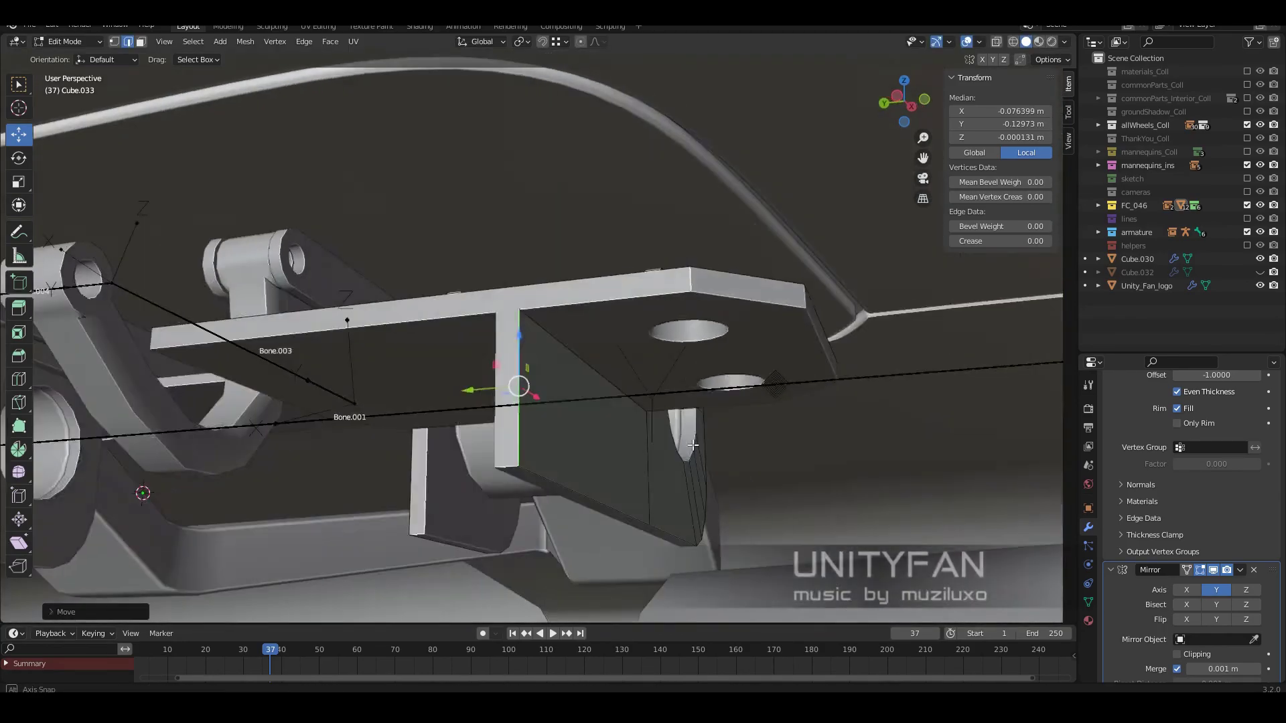
middle_drag(693, 445, 487, 384)
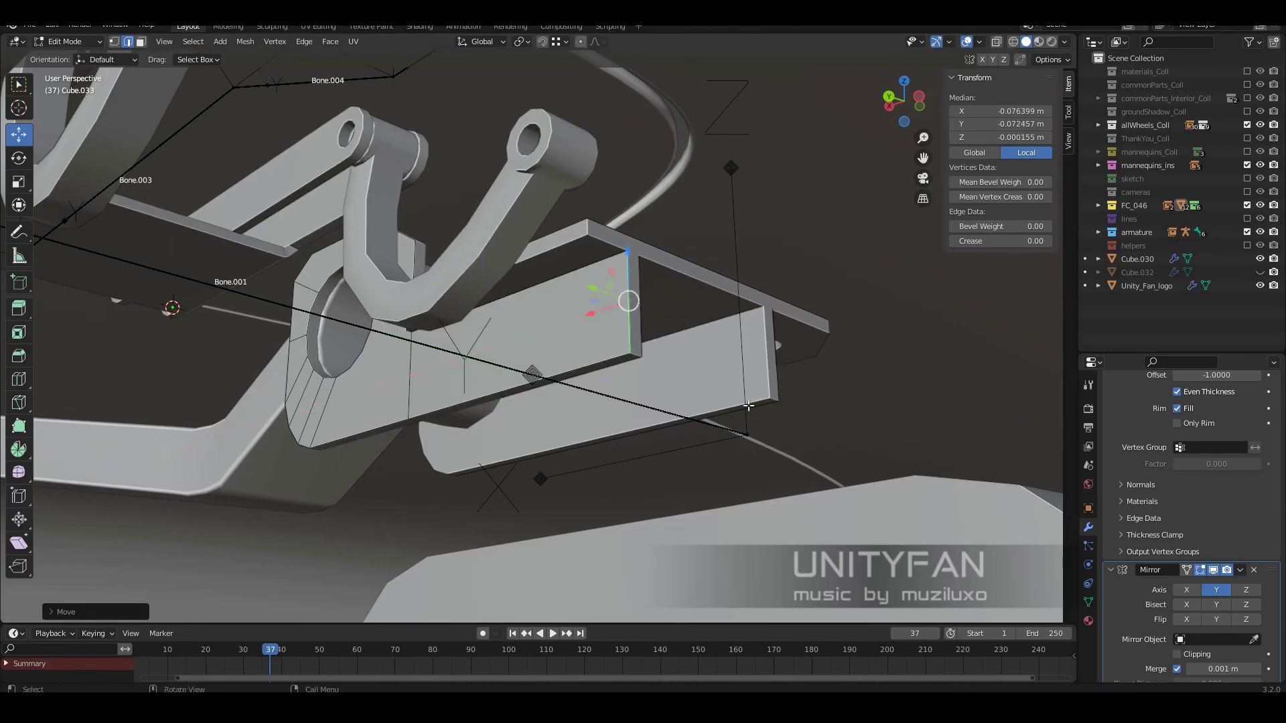
mouse_move(748, 406)
middle_down()
mouse_move(550, 431)
mouse_move(585, 440)
middle_up()
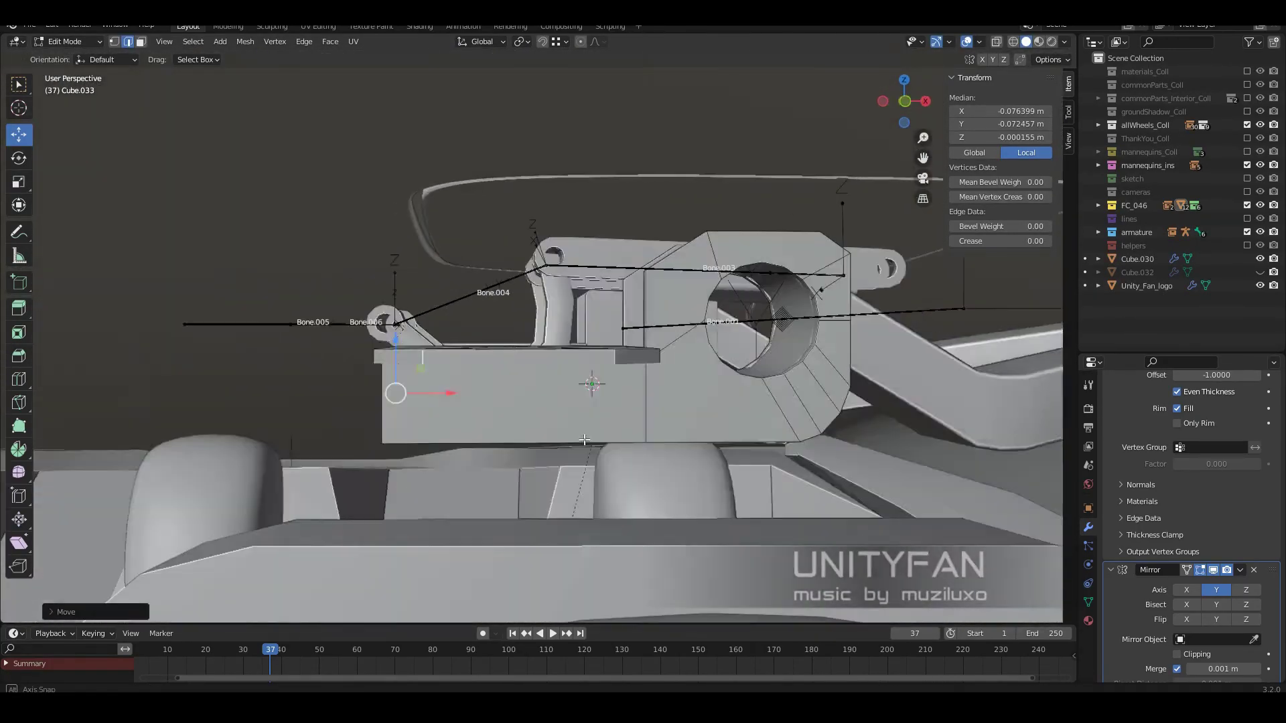
middle_drag(484, 428, 115, 44)
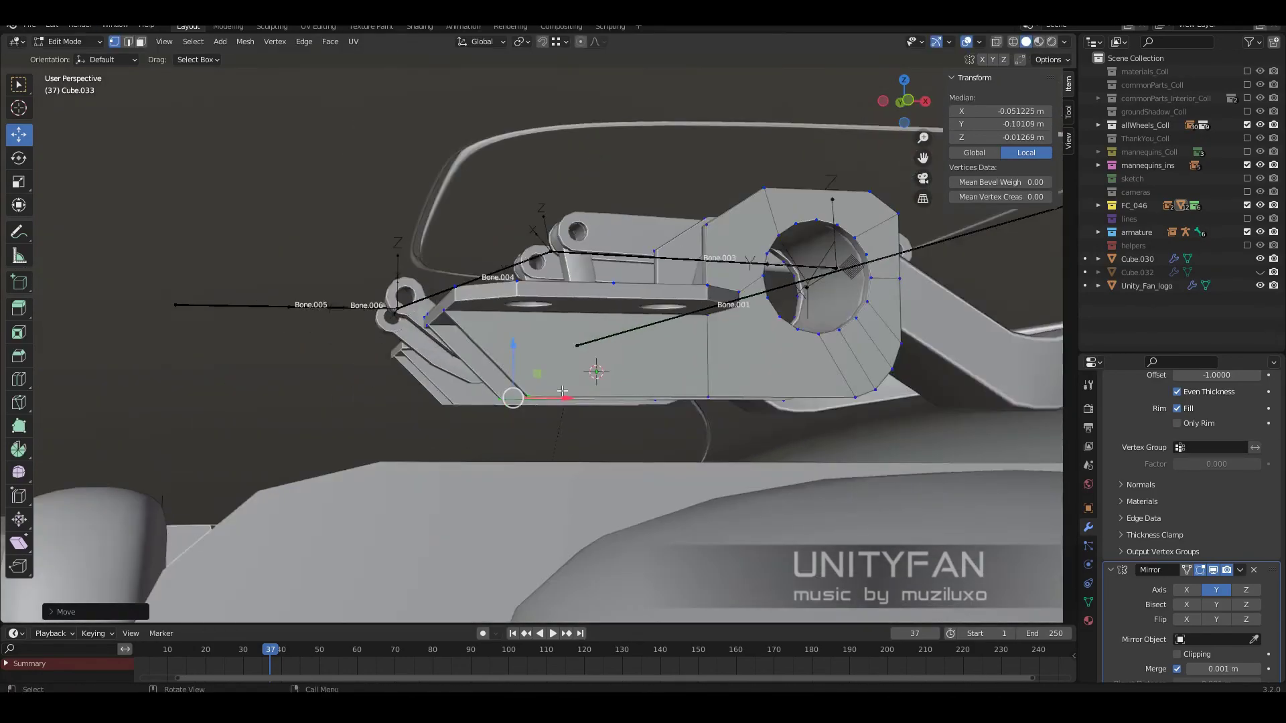
key(Tab)
- Inspect the bracket from below, return to object mode, and switch to solid shading
middle_drag(629, 376, 578, 415)
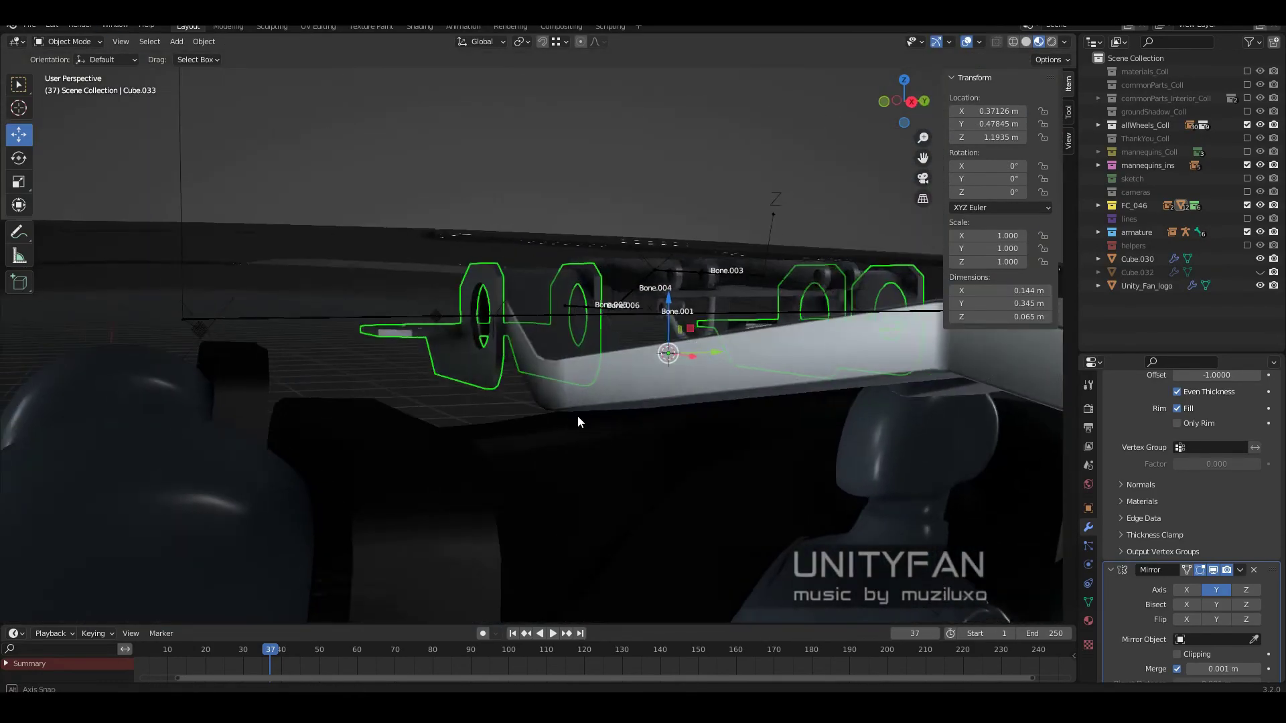
middle_drag(670, 381, 397, 391)
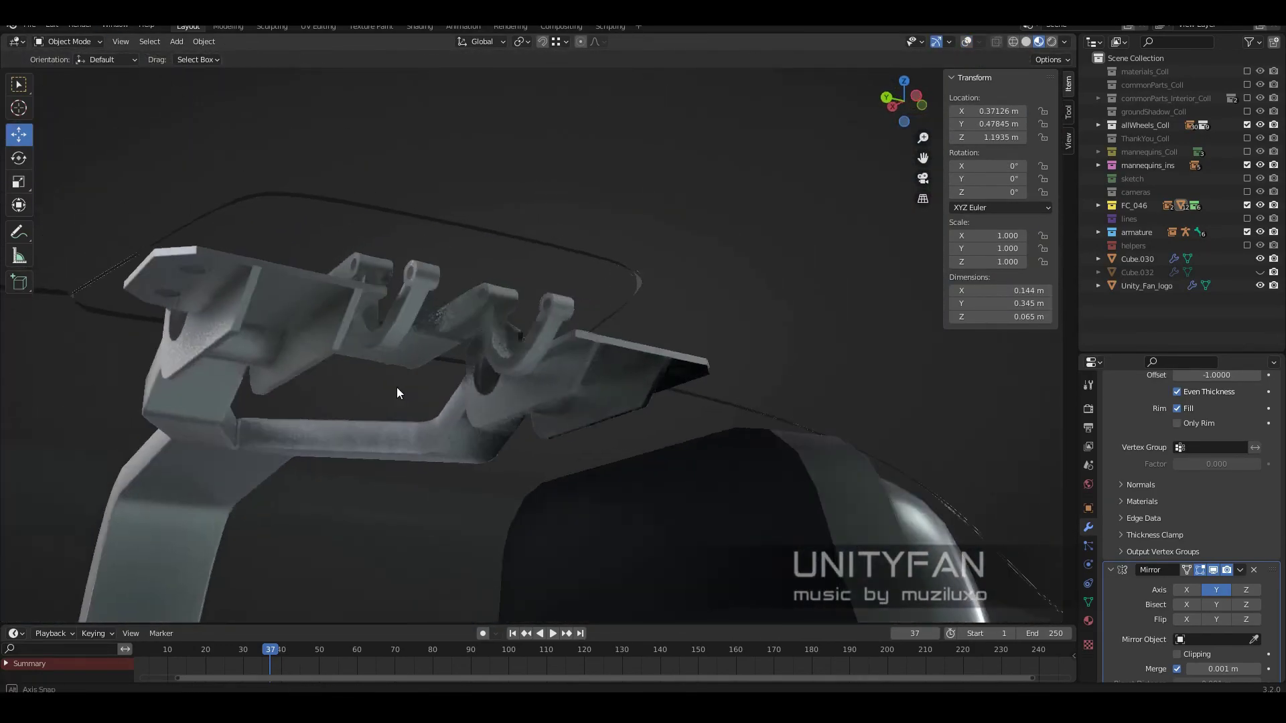
mouse_move(500, 353)
middle_down()
mouse_move(367, 428)
mouse_move(512, 436)
mouse_move(402, 399)
mouse_move(453, 412)
middle_up()
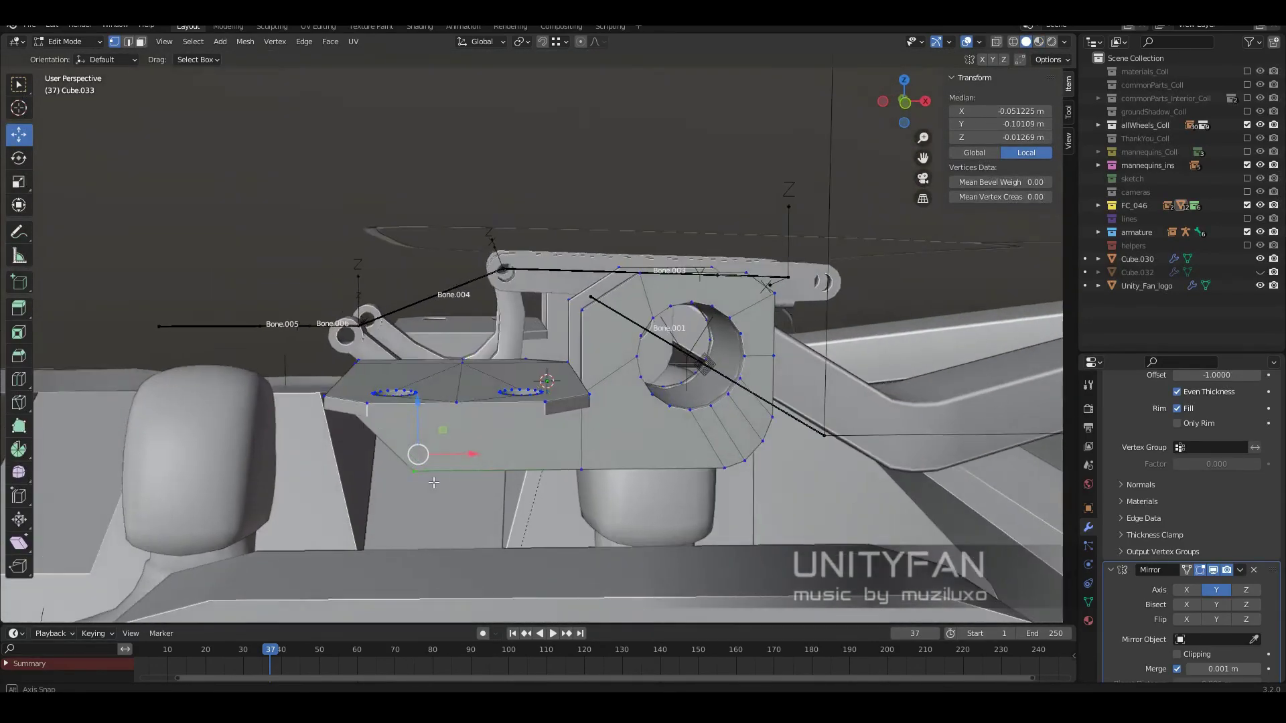
middle_drag(435, 482, 487, 451)
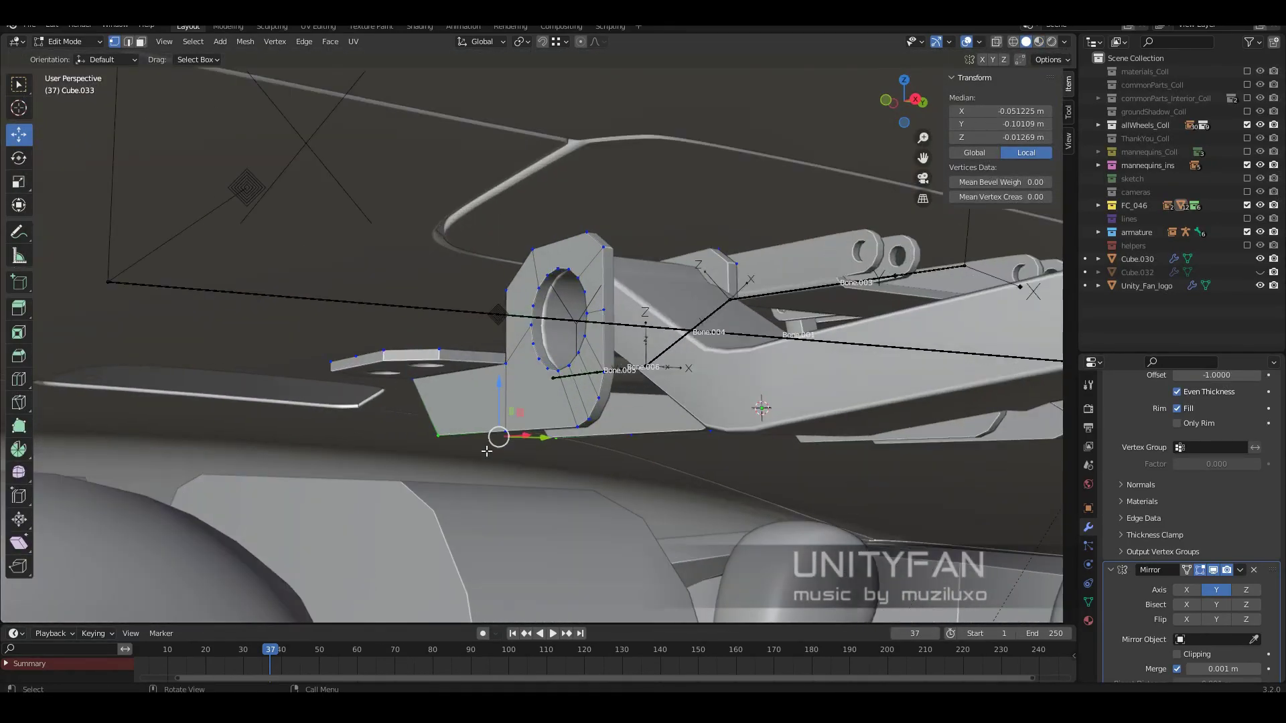
key(Tab)
mouse_move(360, 440)
middle_down()
mouse_move(582, 434)
mouse_move(461, 443)
mouse_move(565, 417)
middle_up()
mouse_move(367, 429)
middle_down()
mouse_move(441, 398)
mouse_move(407, 394)
mouse_move(376, 457)
mouse_move(522, 31)
mouse_move(585, 291)
mouse_move(619, 322)
middle_up()
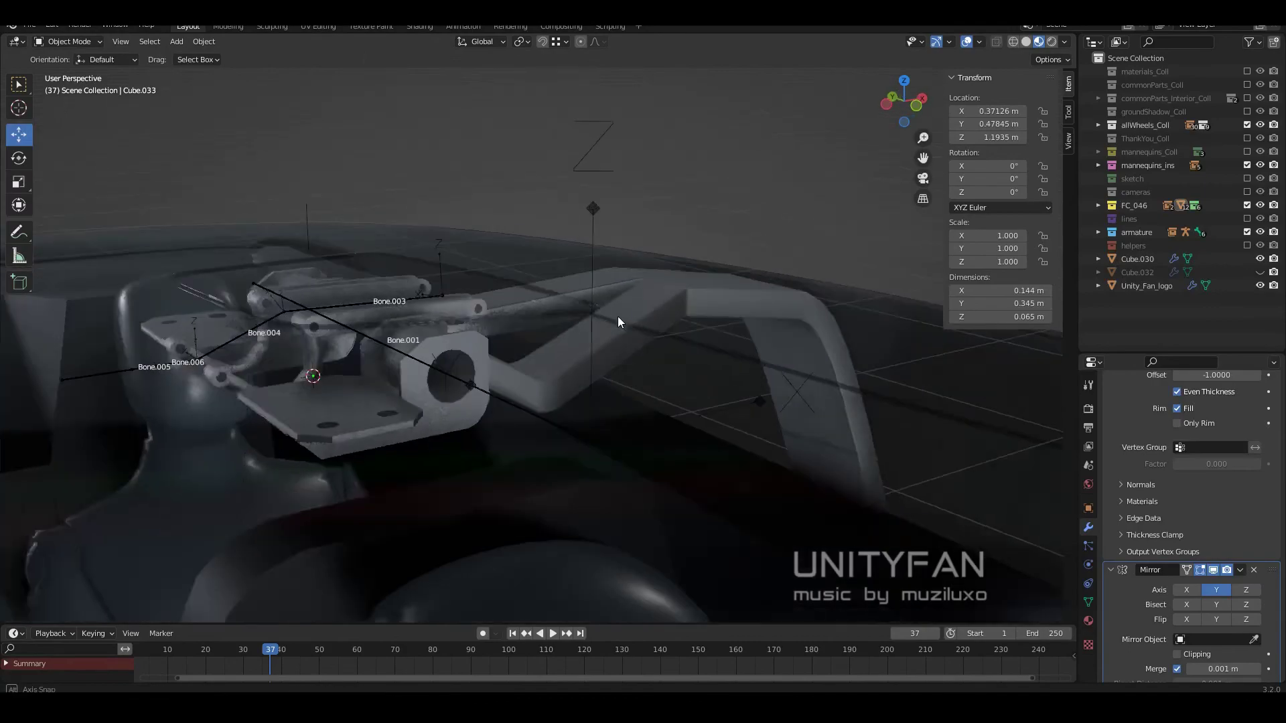
click(601, 396)
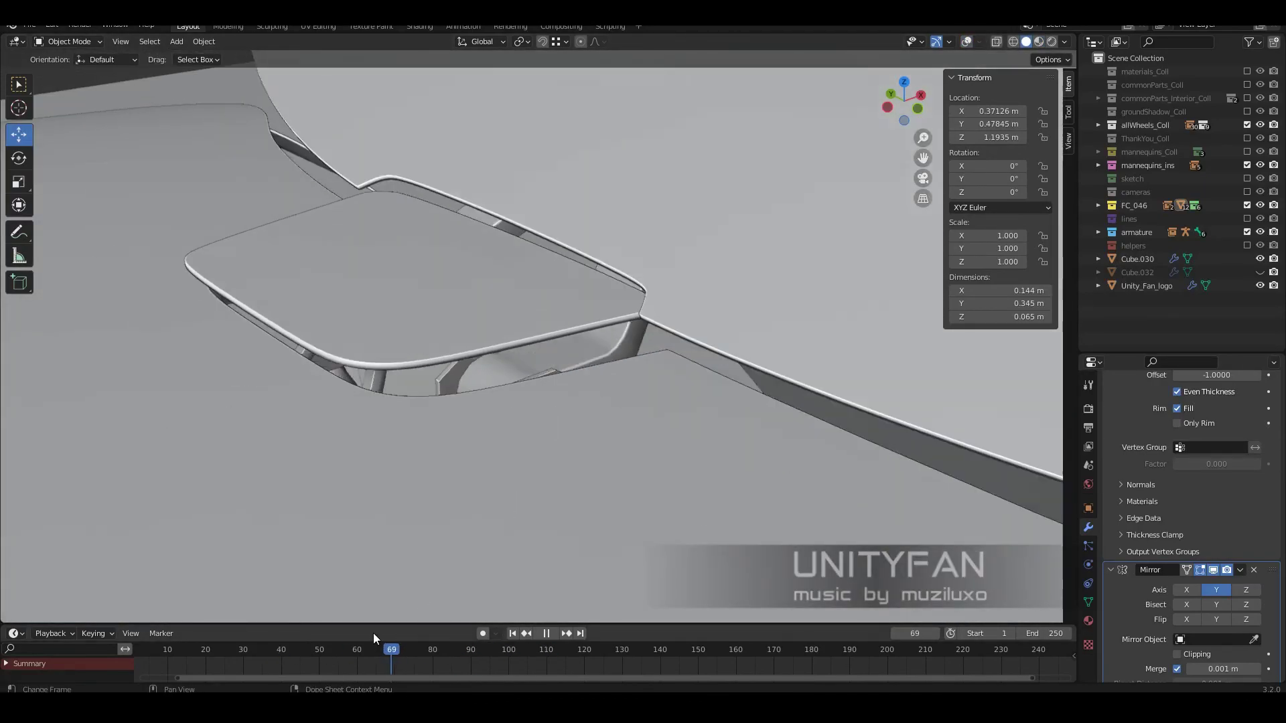
- Play the door animation and step through frames to check the bracket against the hinge arms
key(space)
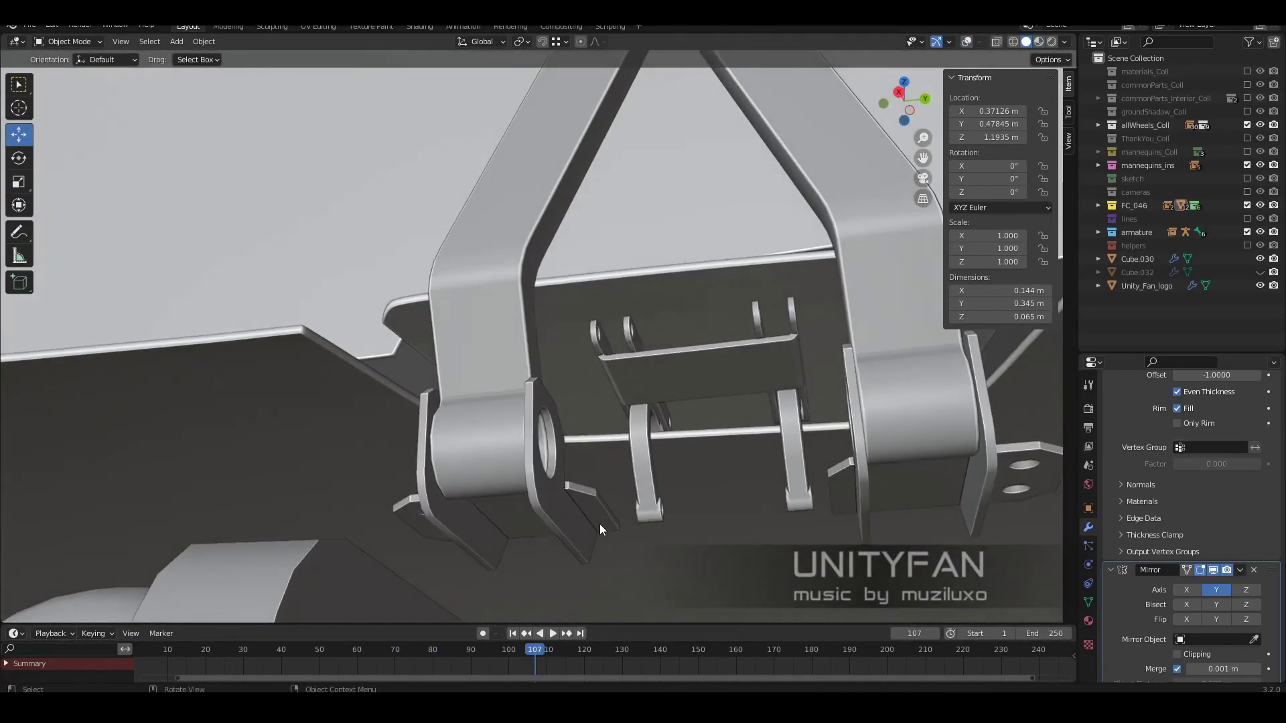
middle_drag(600, 525, 581, 631)
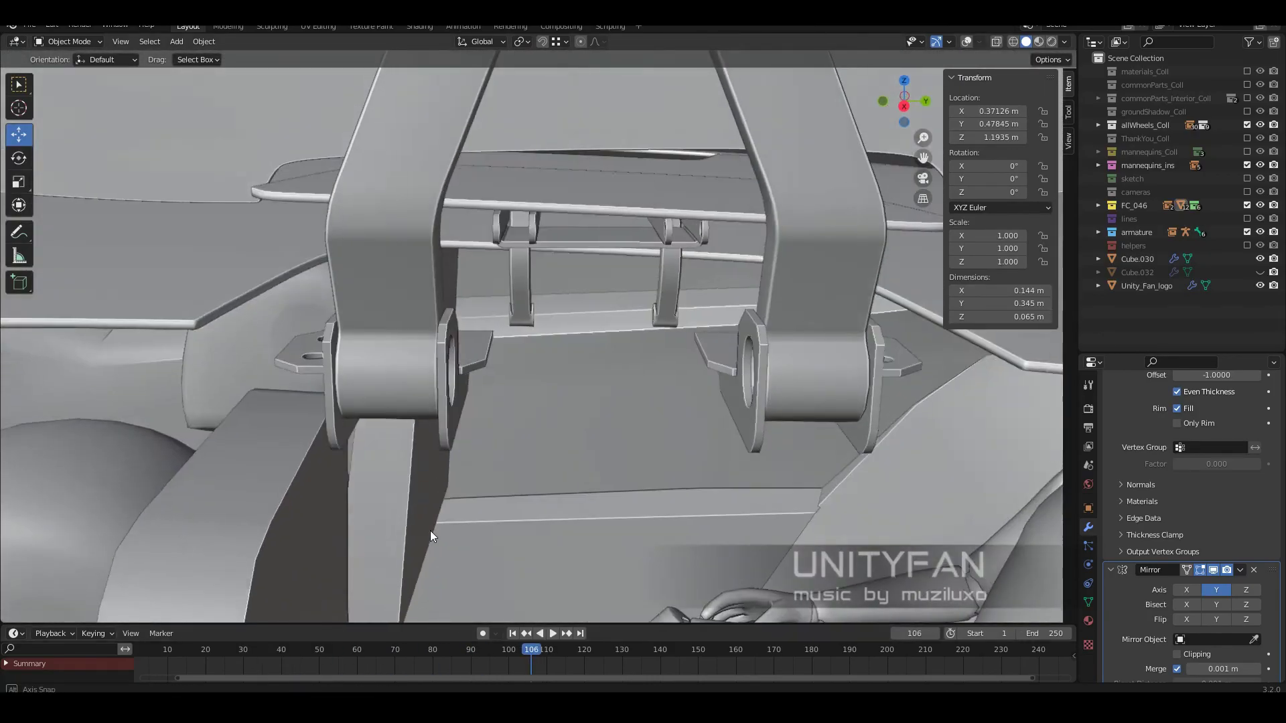
key(space)
key(shift+Left)
key(space)
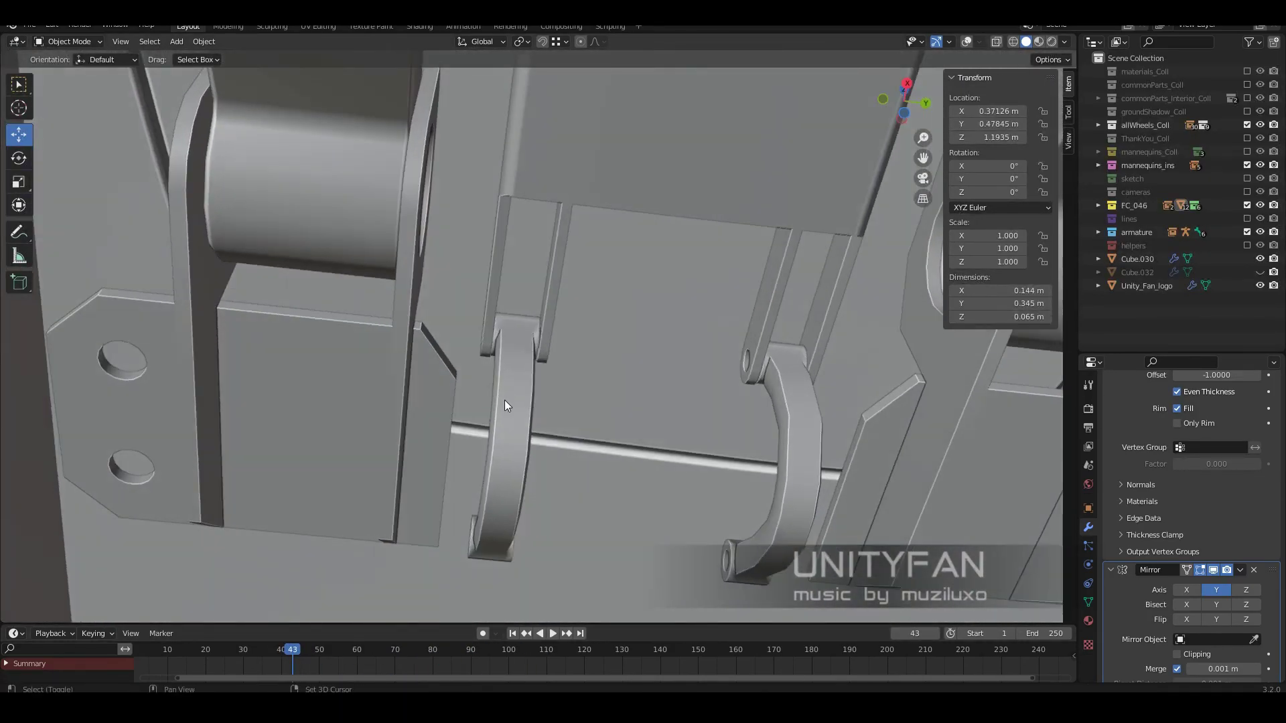
mouse_move(504, 400)
middle_down()
mouse_move(548, 404)
mouse_move(602, 457)
mouse_move(420, 481)
middle_up()
scroll(548, 403, down, 3)
key(Up)
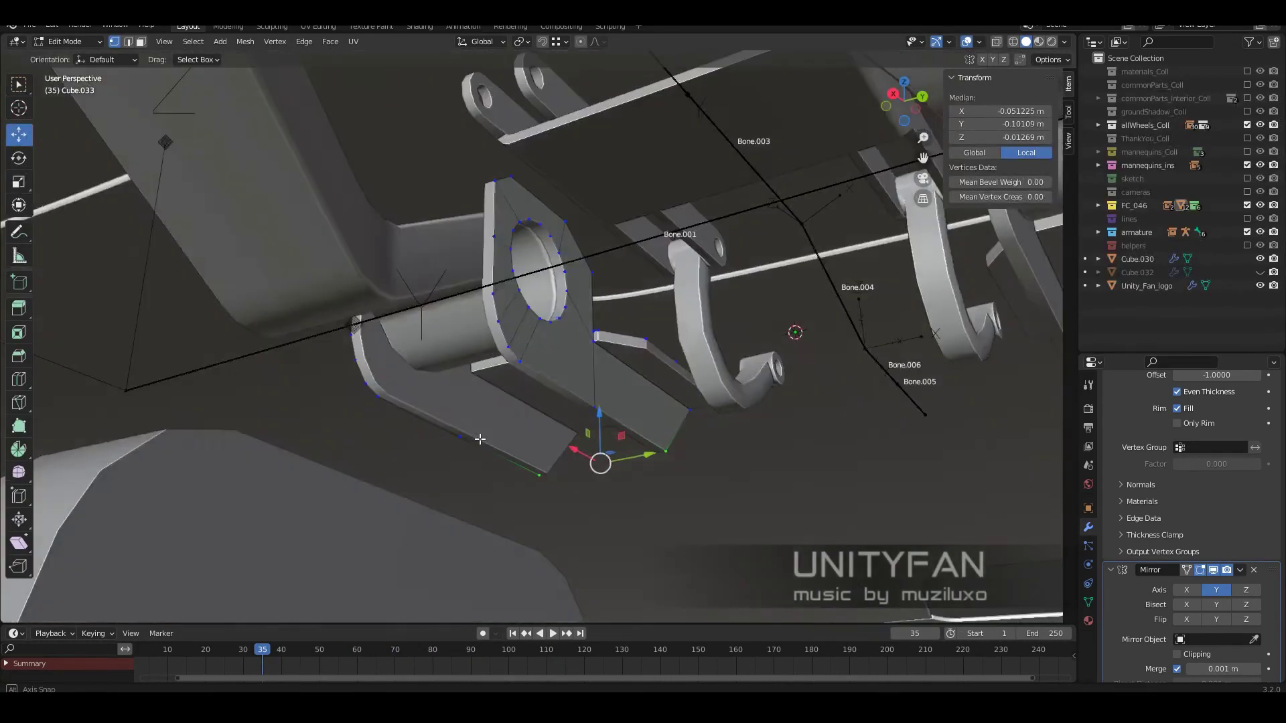
middle_drag(480, 438, 401, 375)
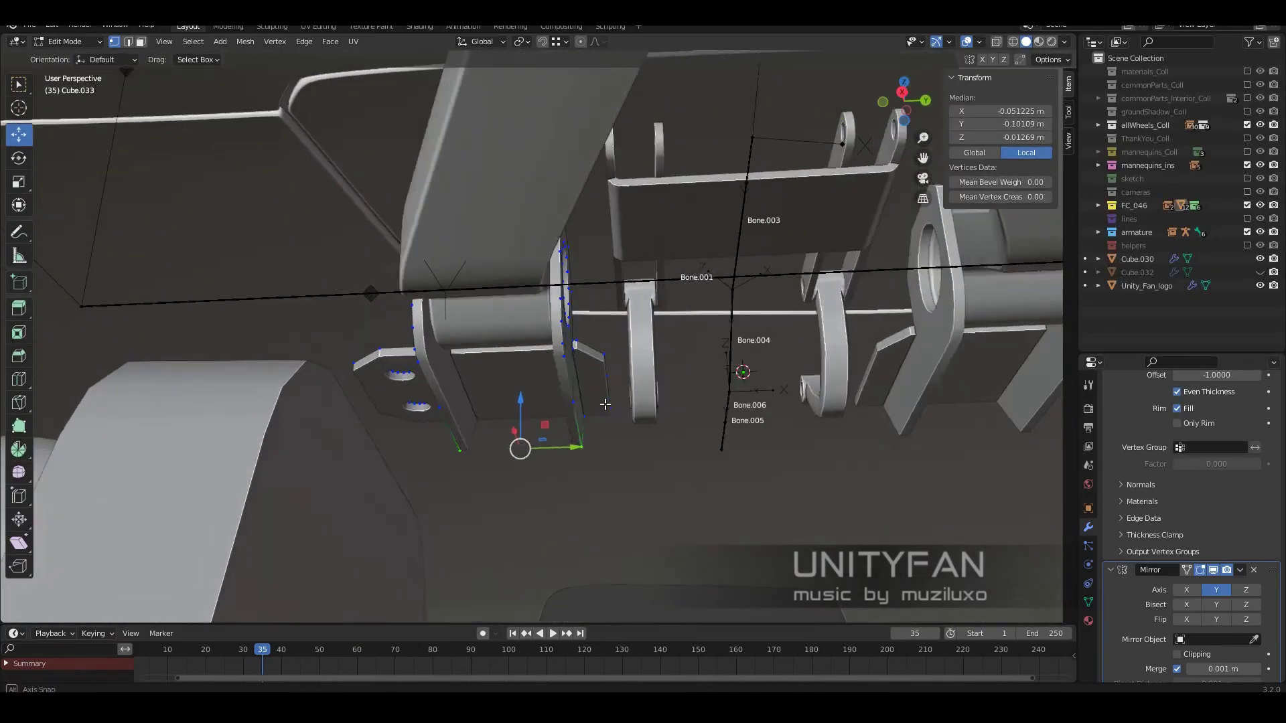
- Delete the hole-rim geometry from the bolt-plate bracket and save the file
alt+click(560, 313)
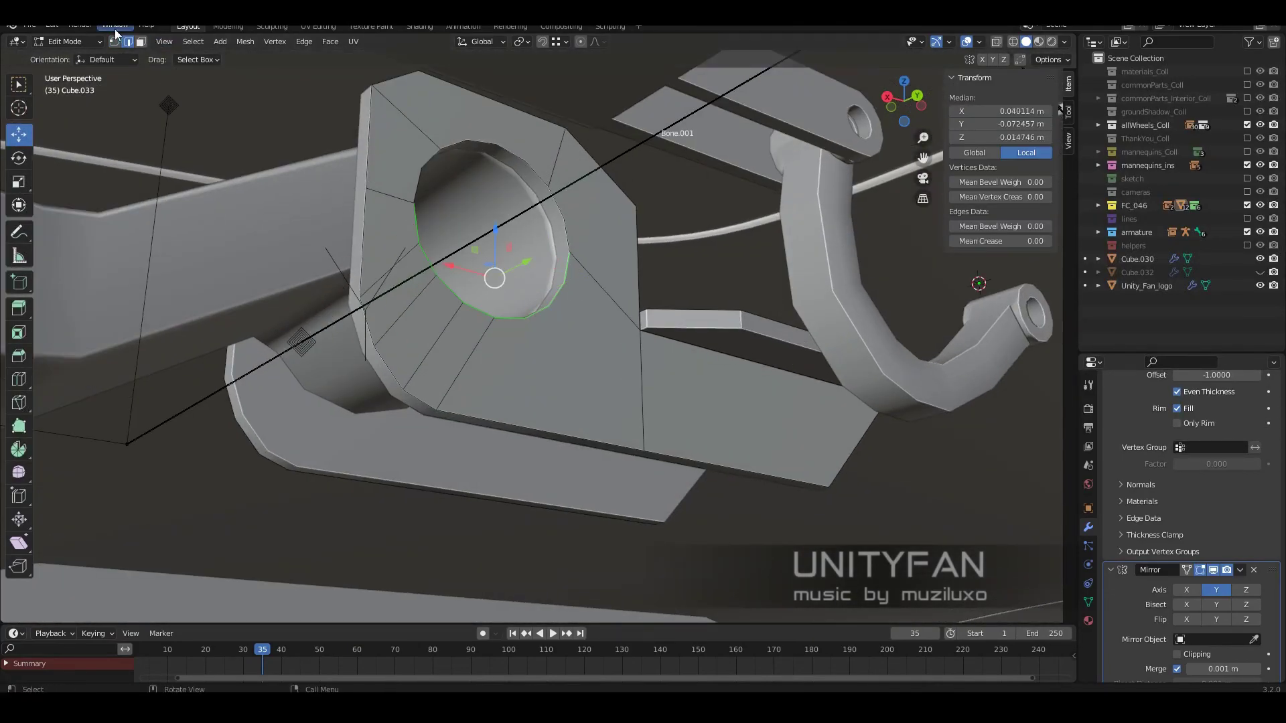
shift+click(491, 152)
mouse_move(491, 152)
middle_down()
mouse_move(499, 461)
mouse_move(584, 424)
mouse_move(542, 398)
middle_up()
key(ctrl+s)
key(Tab)
key(shift+z)
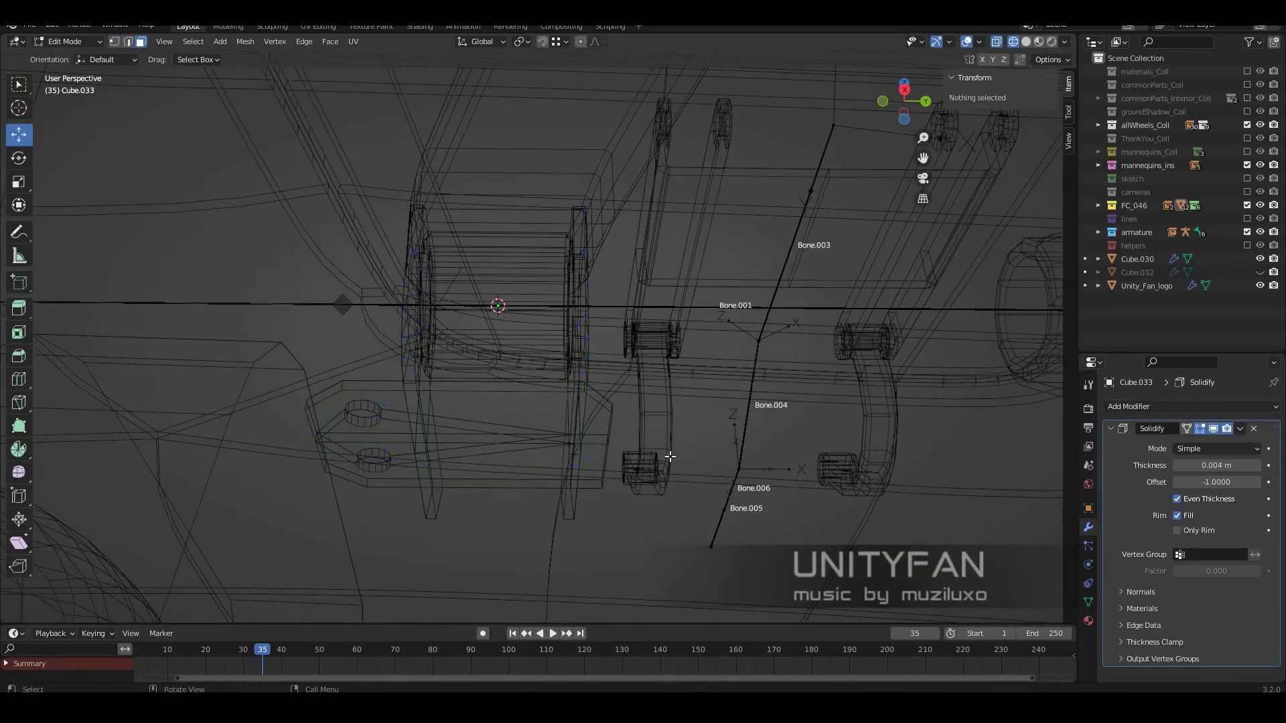
click(471, 314)
mouse_move(471, 313)
middle_down()
mouse_move(572, 395)
mouse_move(642, 410)
middle_up()
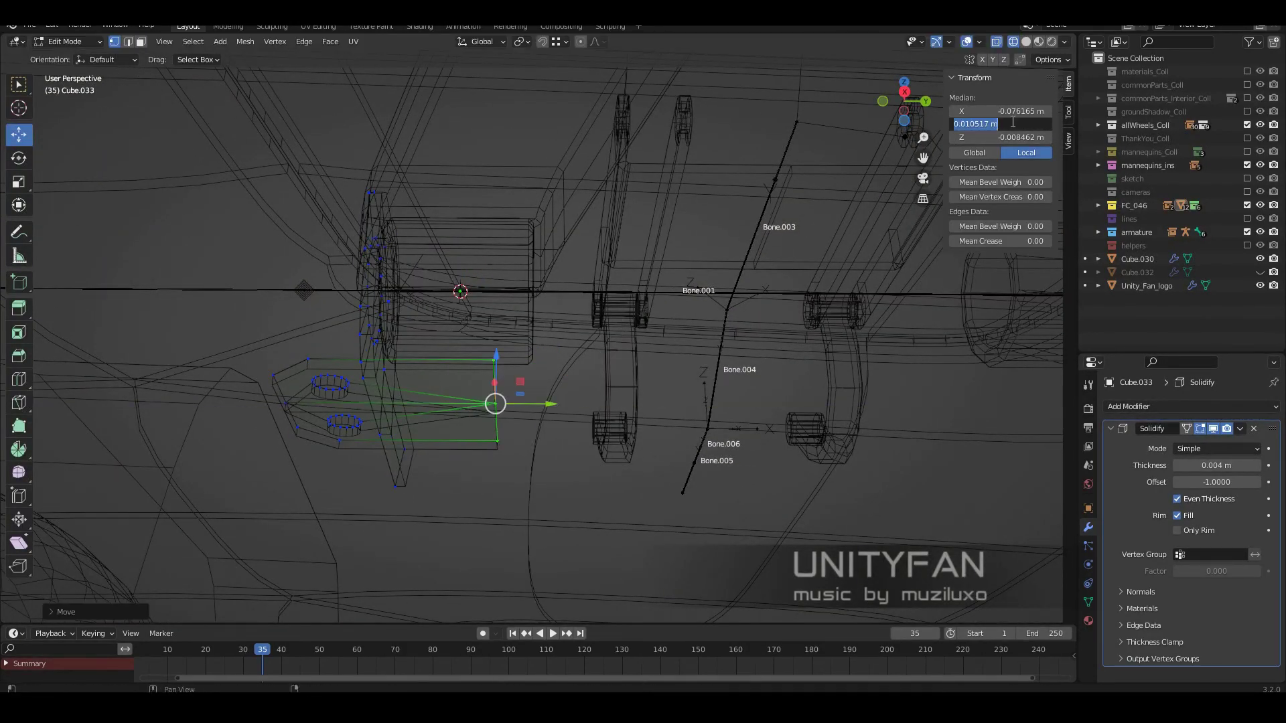
key(Escape)
key(Tab)
key(shift+z)
- Add a Mirror modifier to the bracket, mirroring on Y only with X off
click(1192, 406)
click(1023, 189)
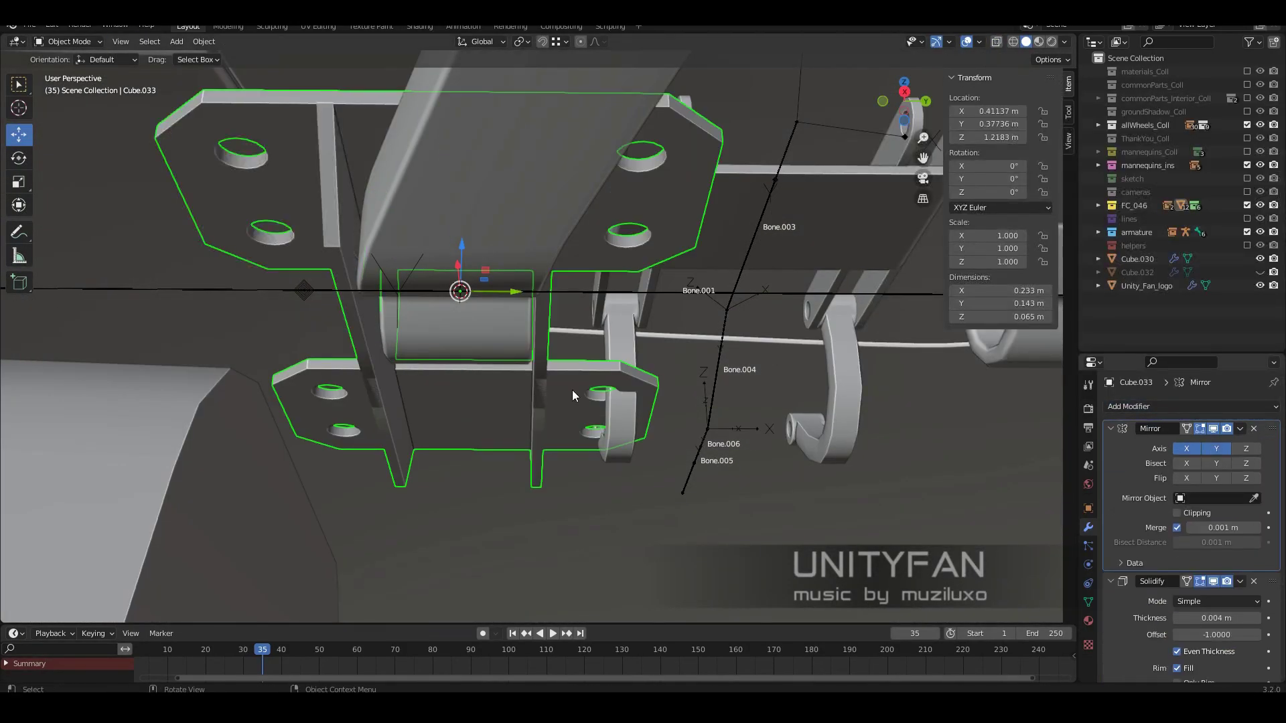
click(1186, 449)
mouse_move(572, 395)
middle_down()
mouse_move(472, 393)
mouse_move(543, 310)
mouse_move(500, 364)
mouse_move(469, 349)
middle_up()
- Box-select the bolt plate vertices and move them along Y in top view
key(Tab)
key(shift+z)
drag(480, 440, 370, 355)
middle_drag(369, 355, 501, 461)
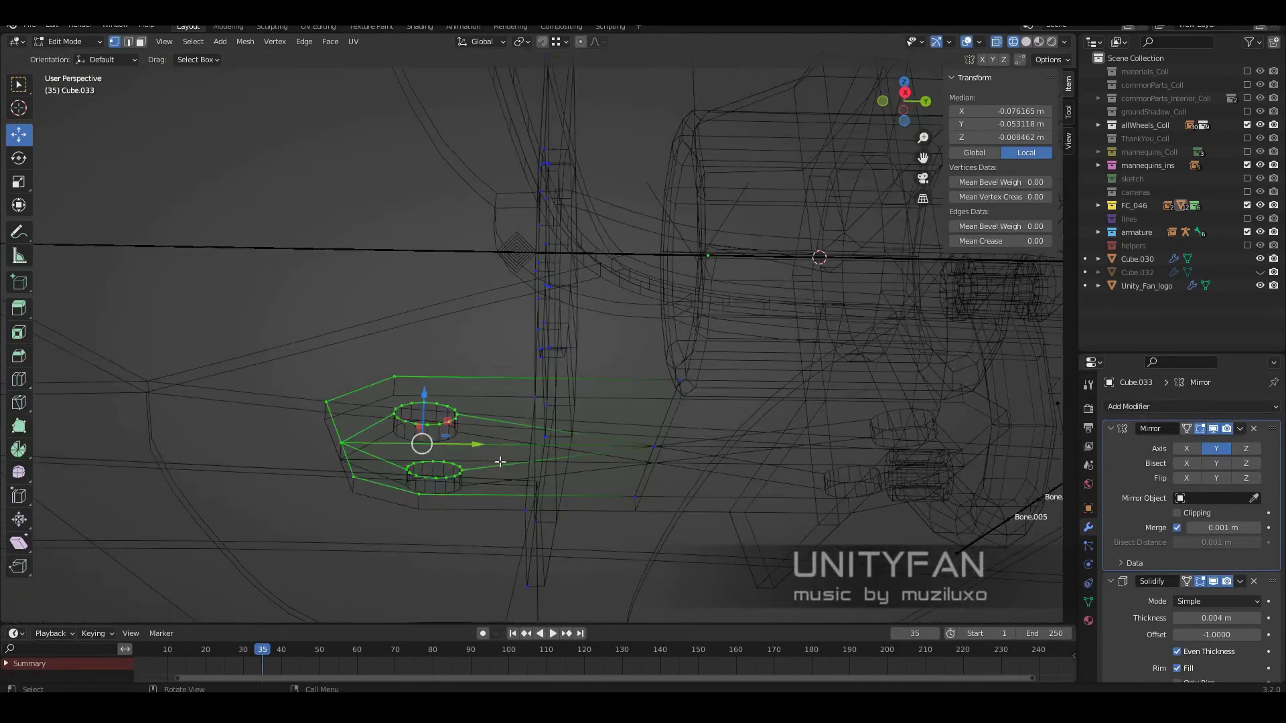
key(shift+z)
mouse_move(406, 446)
middle_down()
mouse_move(519, 358)
mouse_move(571, 347)
middle_up()
key(Tab)
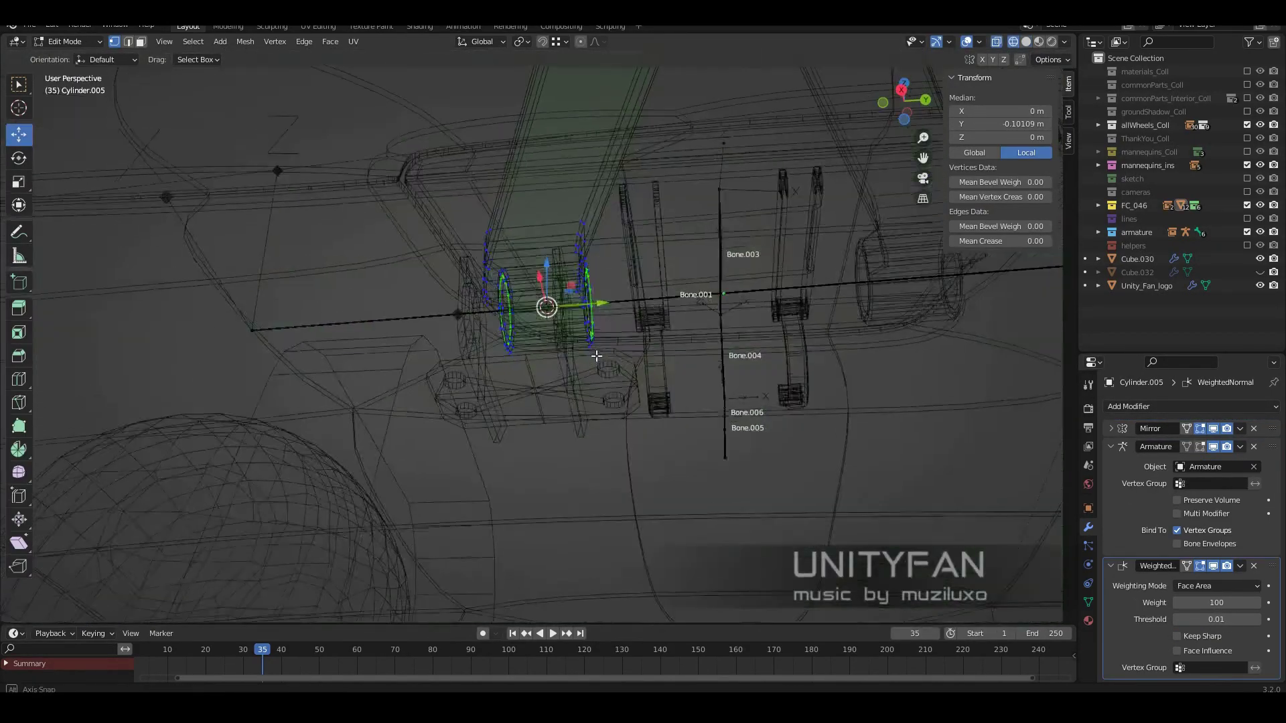
key(KP_7)
key(g)
key(y)
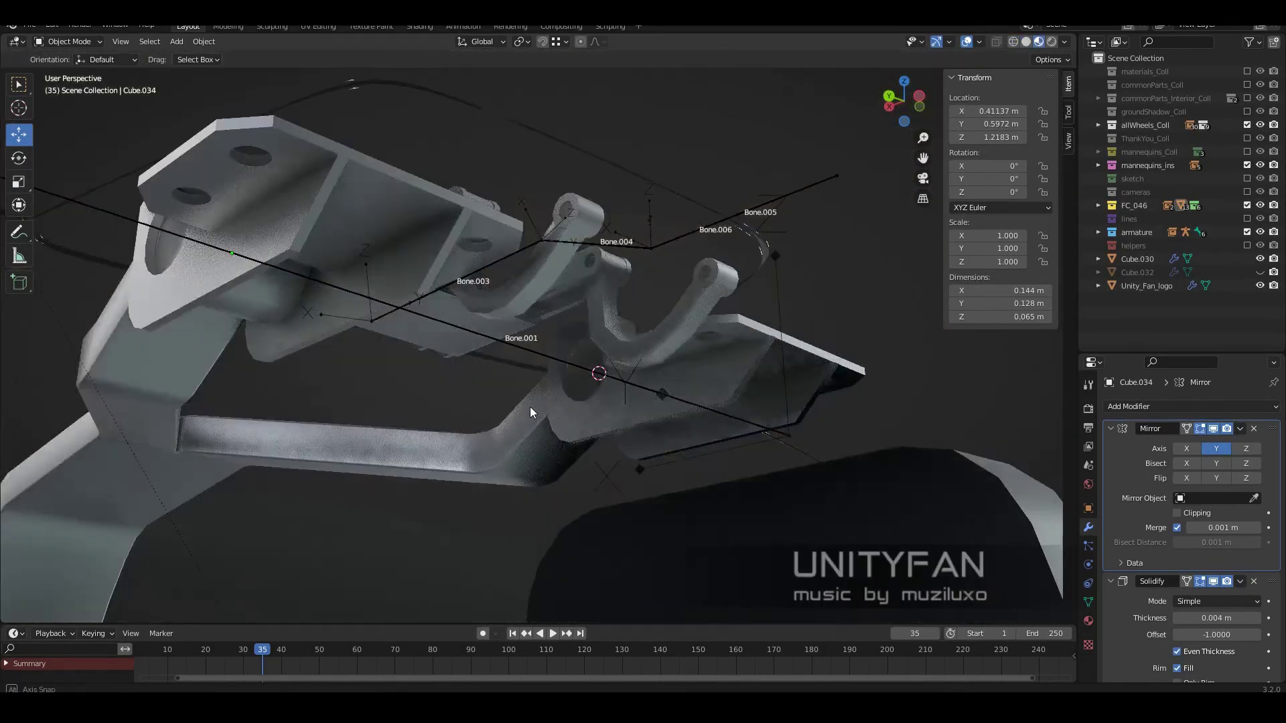
- Scrub the door animation to check the fit, then set the pivot to 3D Cursor
mouse_move(530, 411)
middle_down()
mouse_move(553, 393)
mouse_move(624, 403)
mouse_move(585, 377)
mouse_move(592, 396)
mouse_move(738, 407)
mouse_move(645, 367)
middle_up()
drag(288, 645, 347, 646)
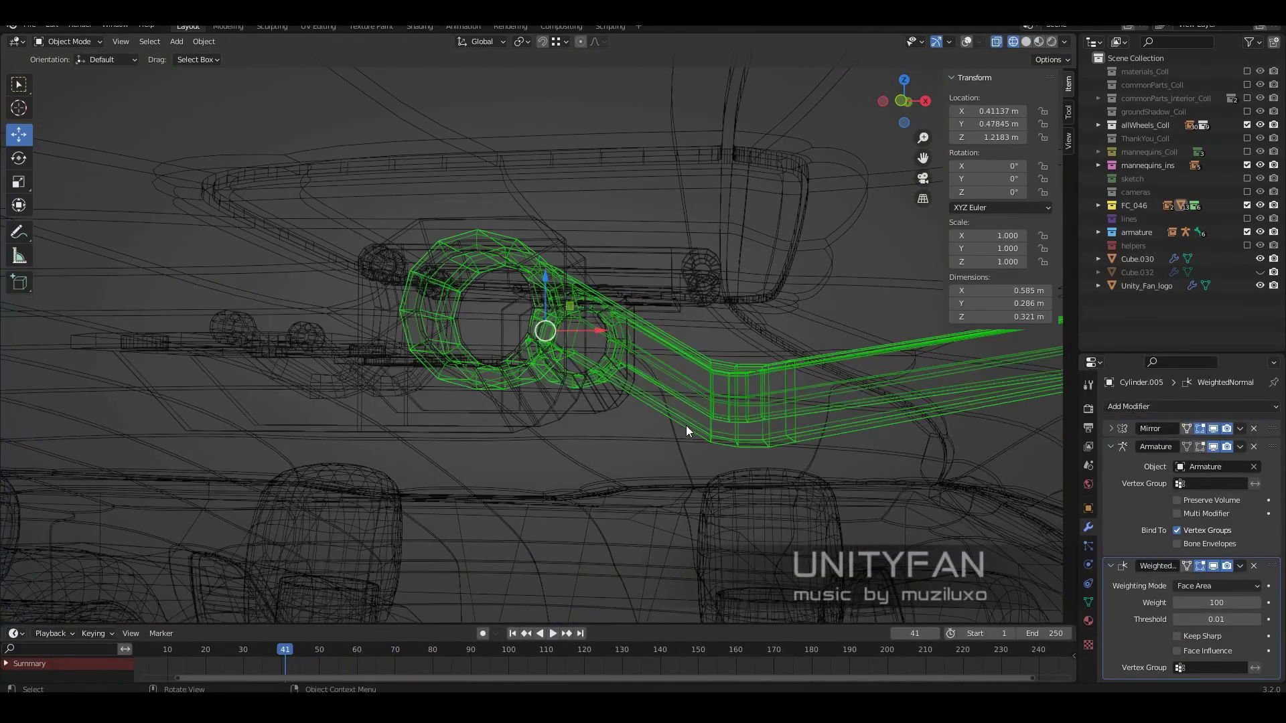
key(KP_3)
key(KP_1)
click(522, 42)
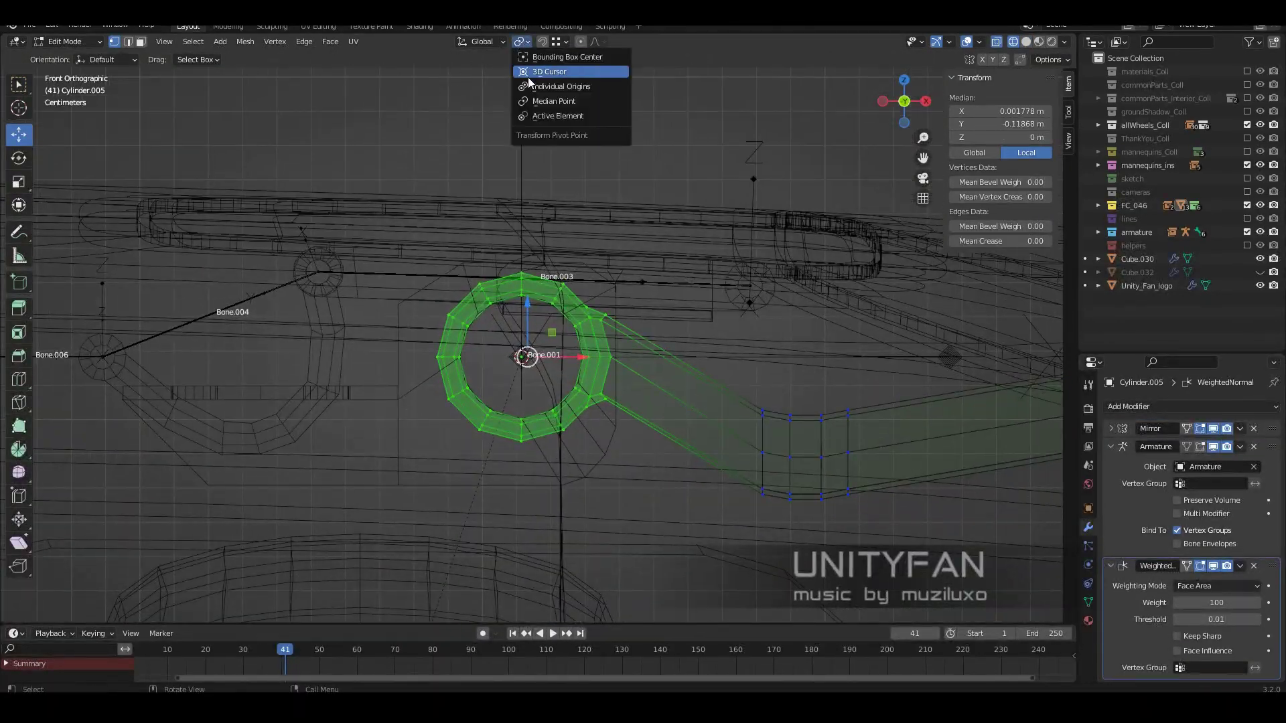
click(556, 84)
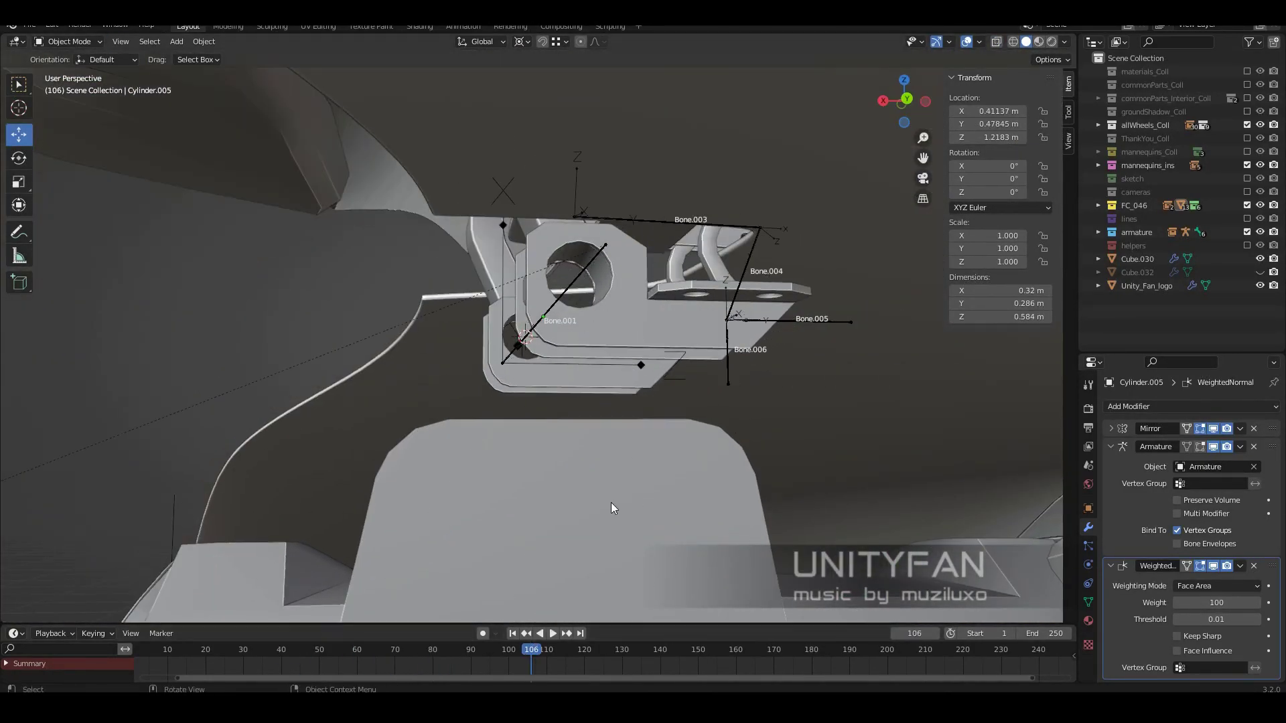
middle_drag(611, 503, 496, 464)
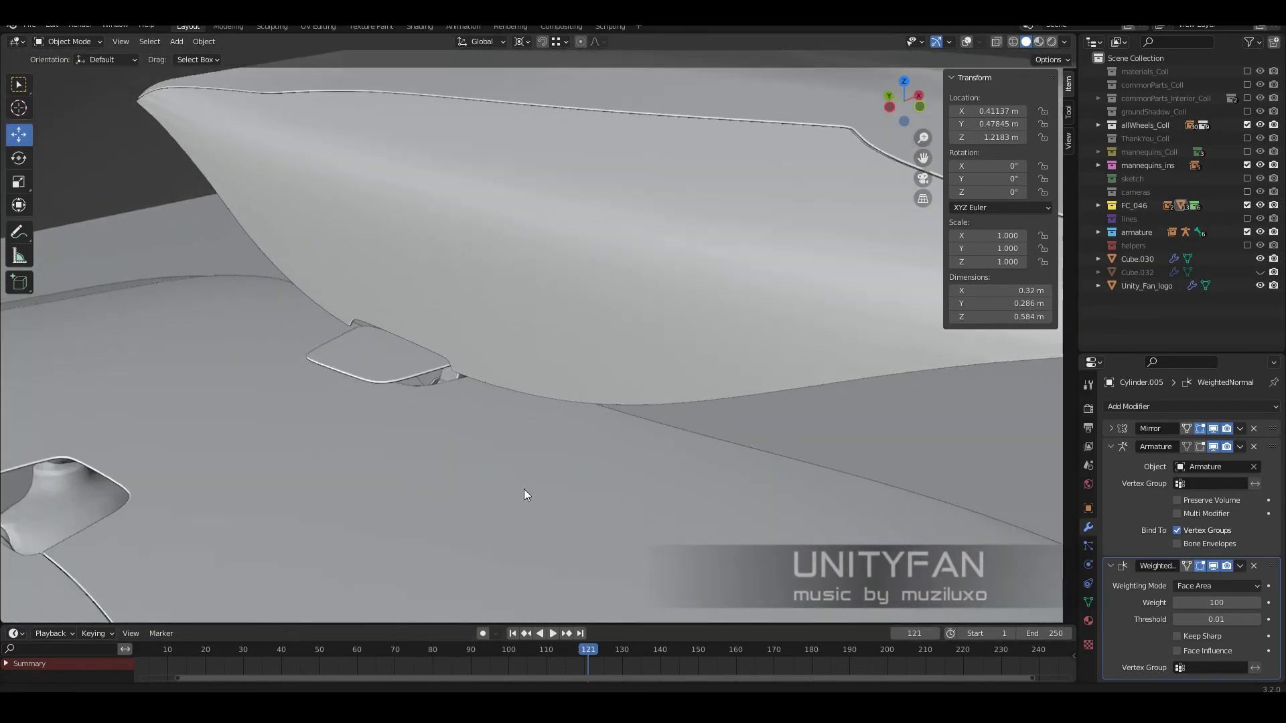
- Split the viewport into two side-by-side views and adjust the left view's lighting
mouse_move(1077, 45)
mouse_down()
mouse_move(1244, 43)
mouse_move(594, 201)
mouse_up()
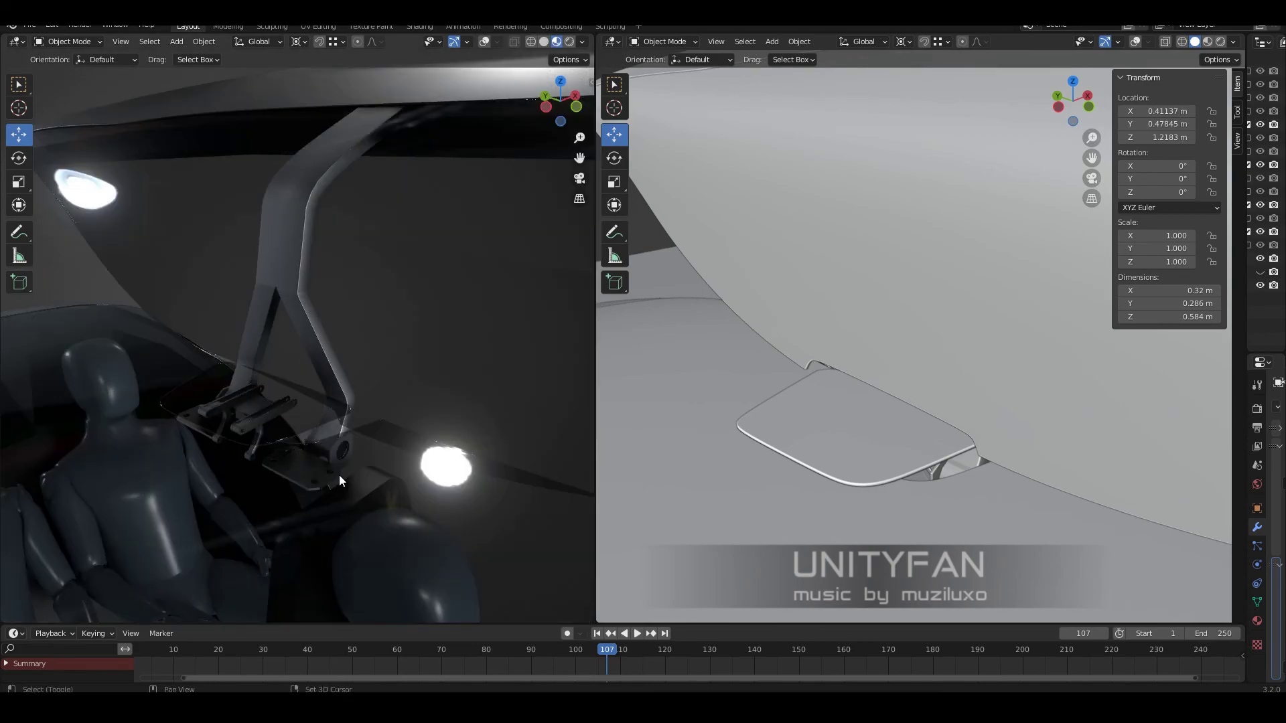
middle_drag(339, 475, 417, 408)
click(582, 42)
drag(593, 210, 592, 202)
mouse_move(348, 428)
middle_down()
mouse_move(314, 420)
mouse_move(341, 424)
middle_up()
- Make the door translucent by lowering its Viewport Display colour alpha to 0.179
click(416, 413)
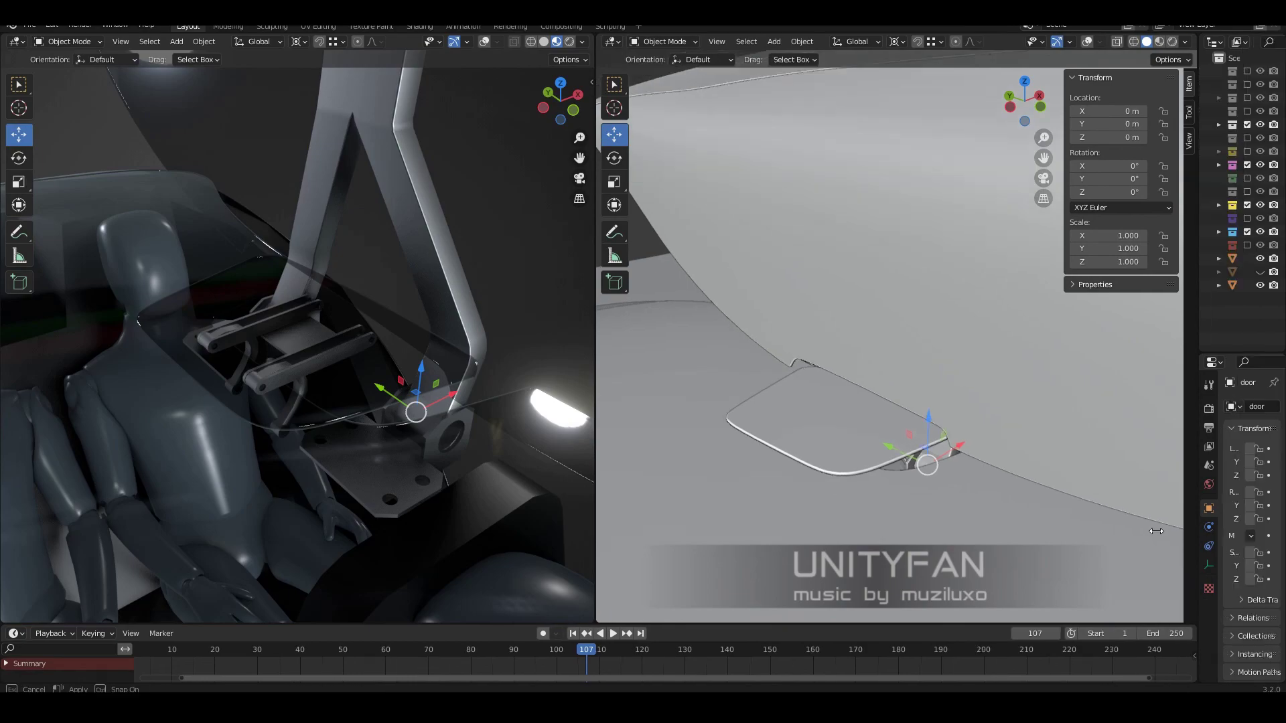
drag(1156, 532, 1096, 494)
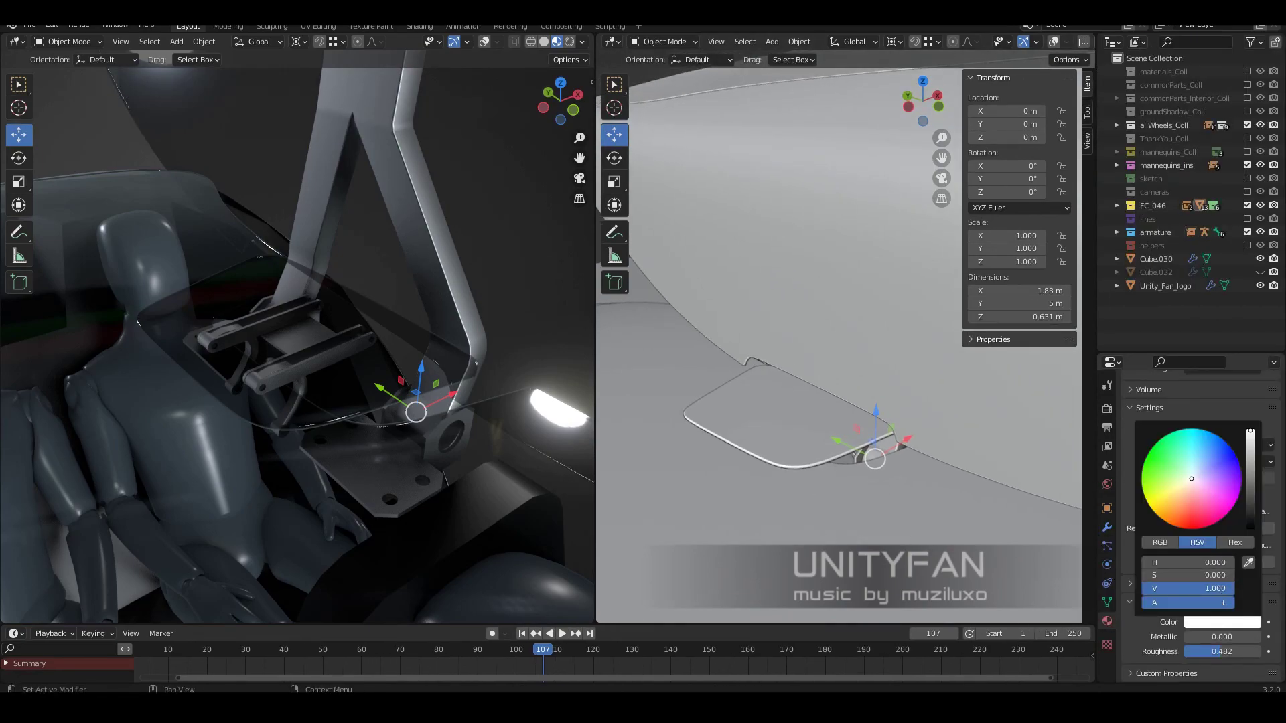
drag(1223, 602, 1147, 603)
middle_drag(861, 506, 873, 402)
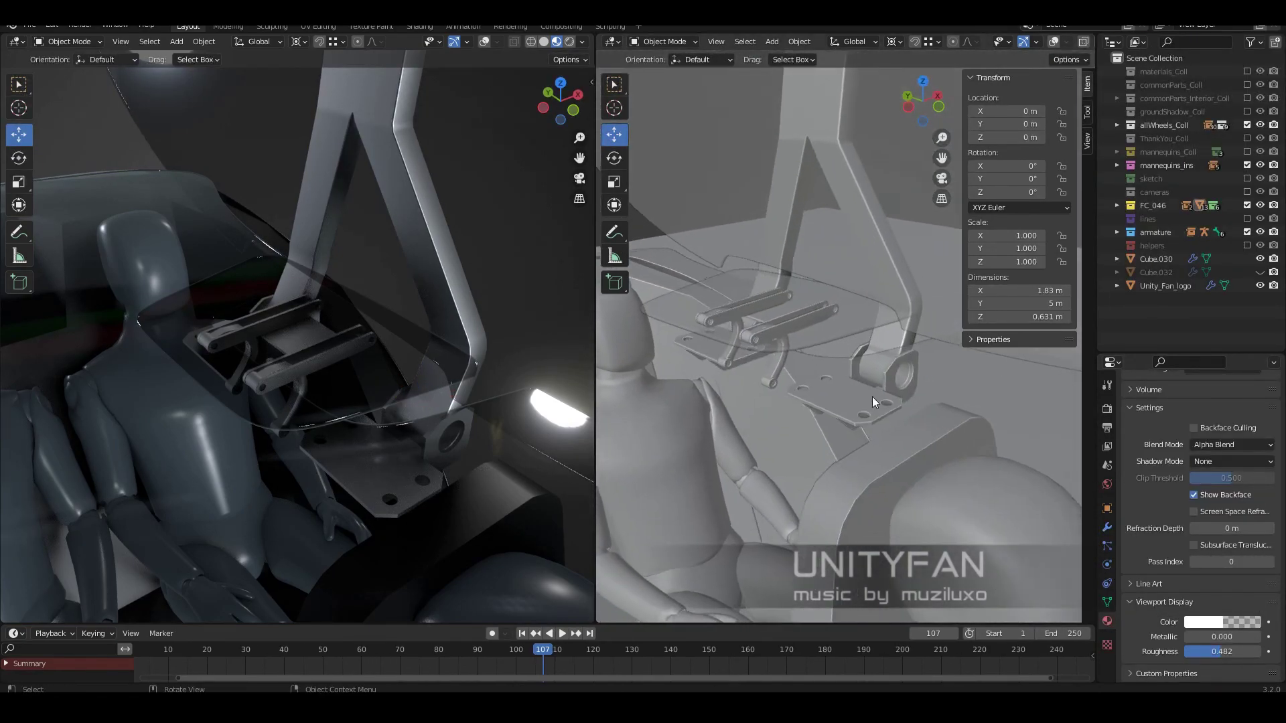
drag(1095, 301, 1262, 348)
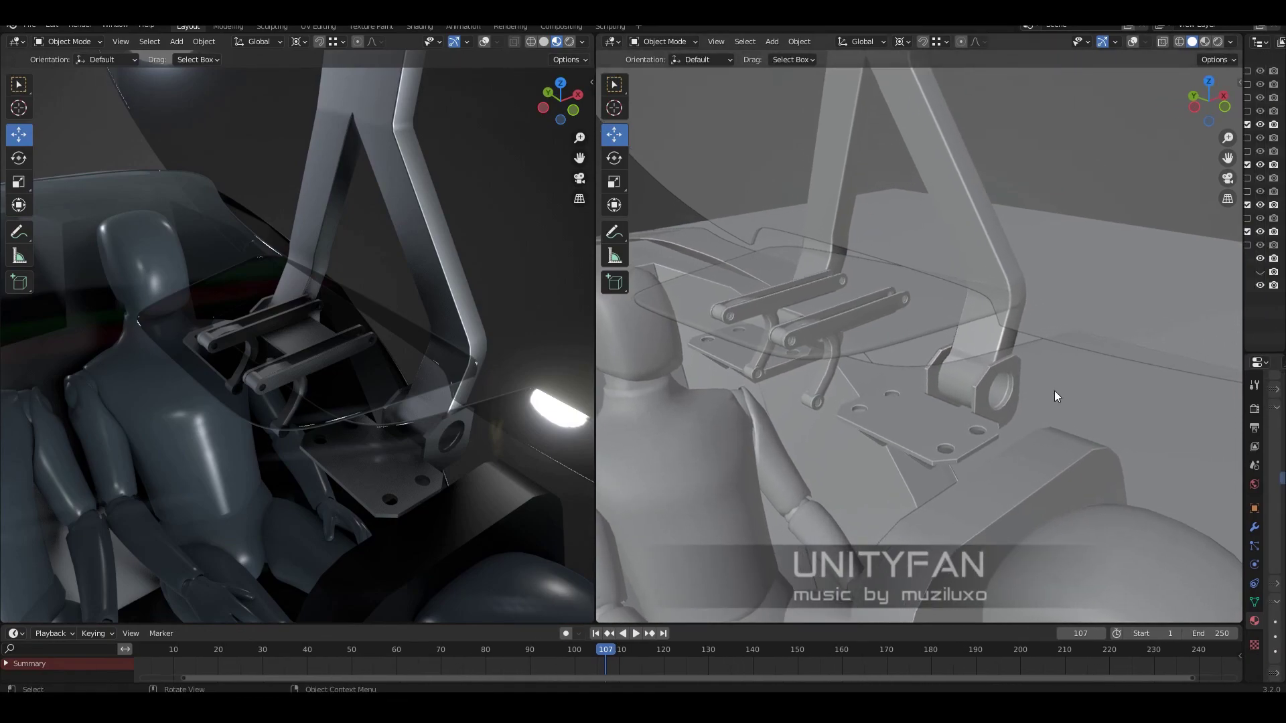
middle_drag(1057, 397, 1004, 442)
middle_drag(469, 375, 525, 399)
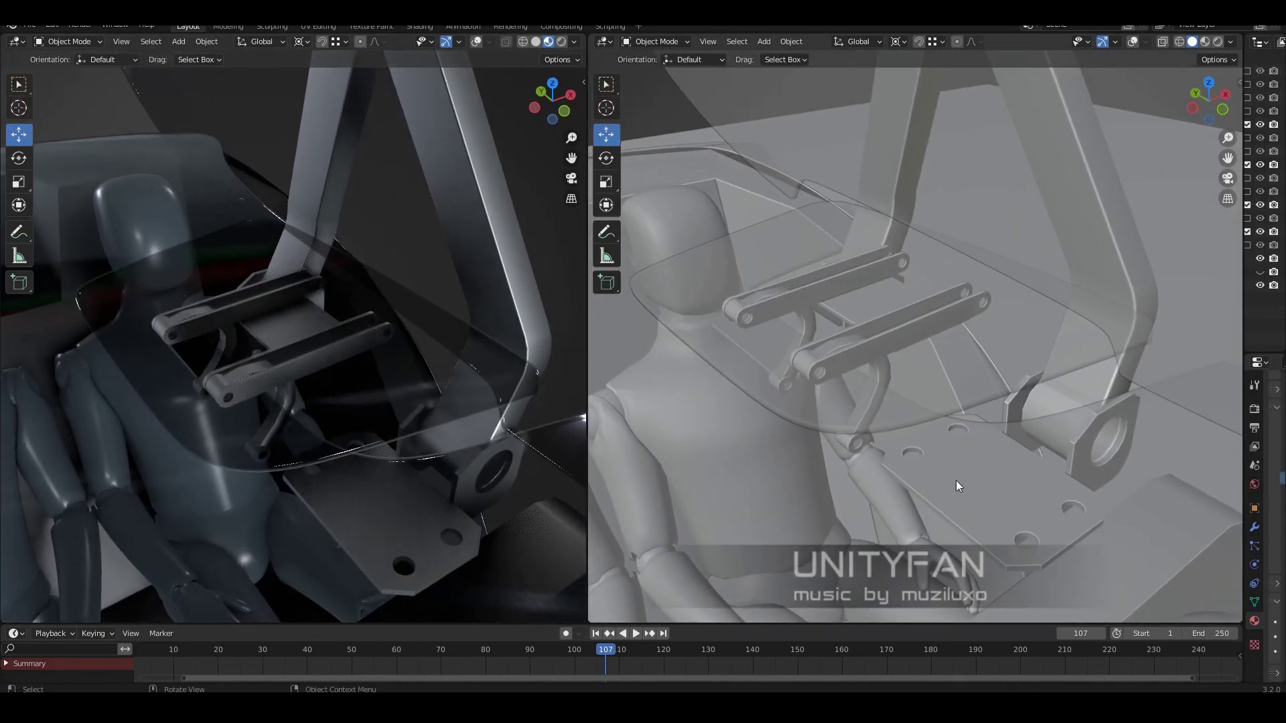
- Play the gull-wing door animation, then stop it back at frame 41
key(space)
click(373, 650)
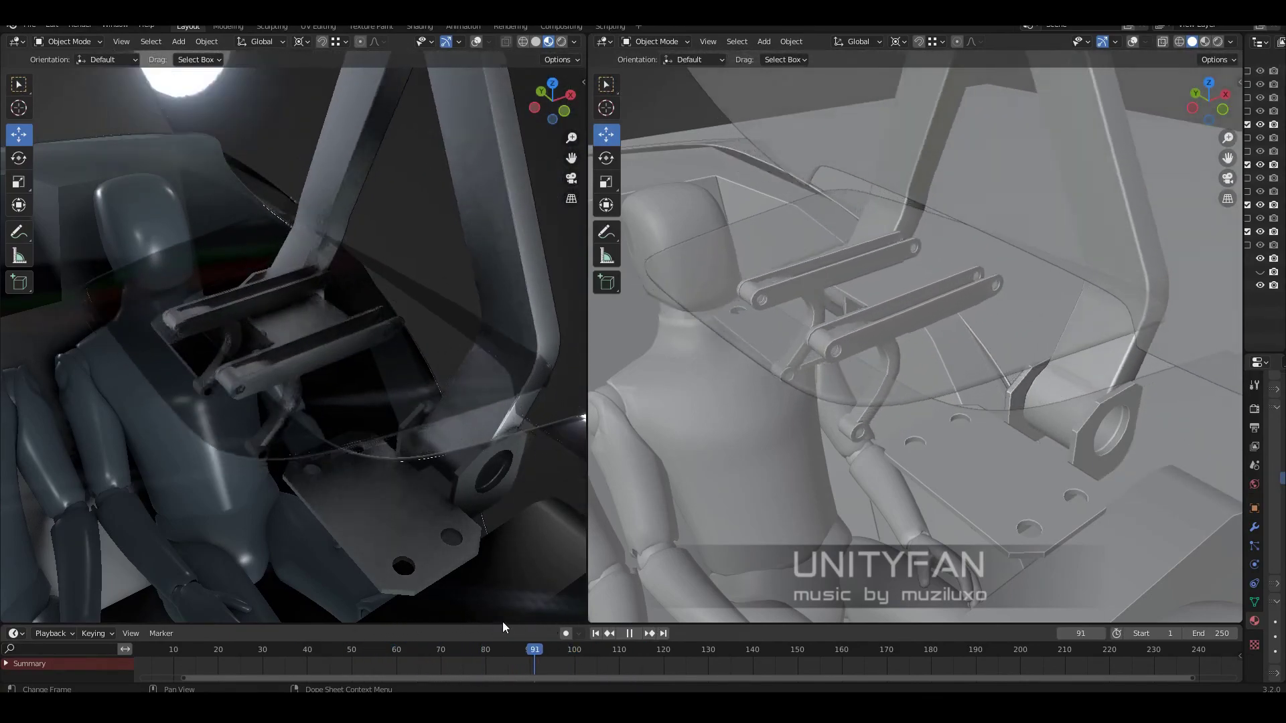
drag(316, 647, 346, 641)
key(space)
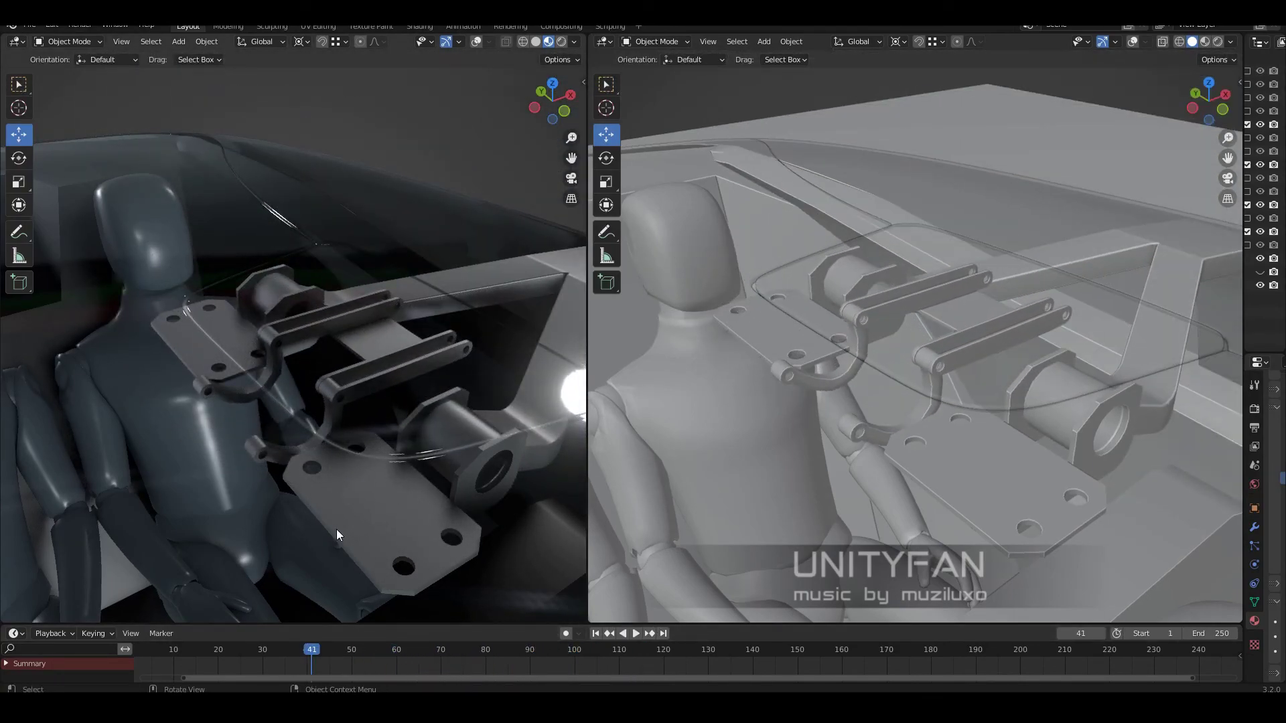